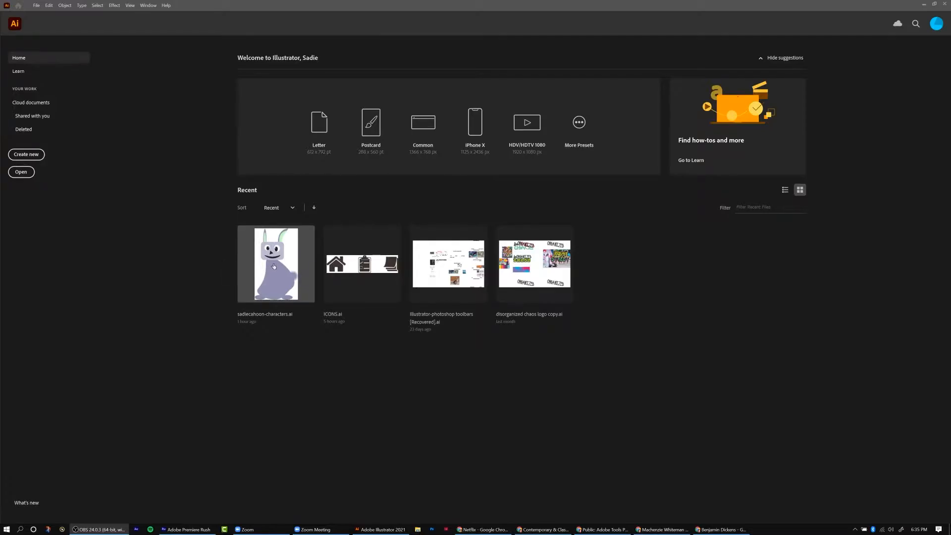
Open the sadiecahoon-characters.ai document from the recent files.
{"action": "left_click", "coordinate": [274, 266]}
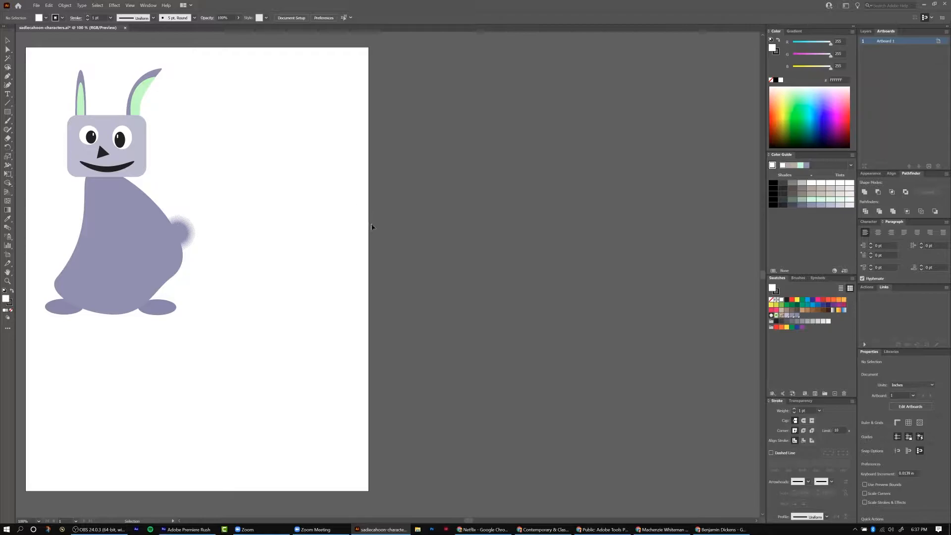
Open the Artboards panel and add a second artboard to the document.
{"action": "key", "text": "ctrl+minus"}
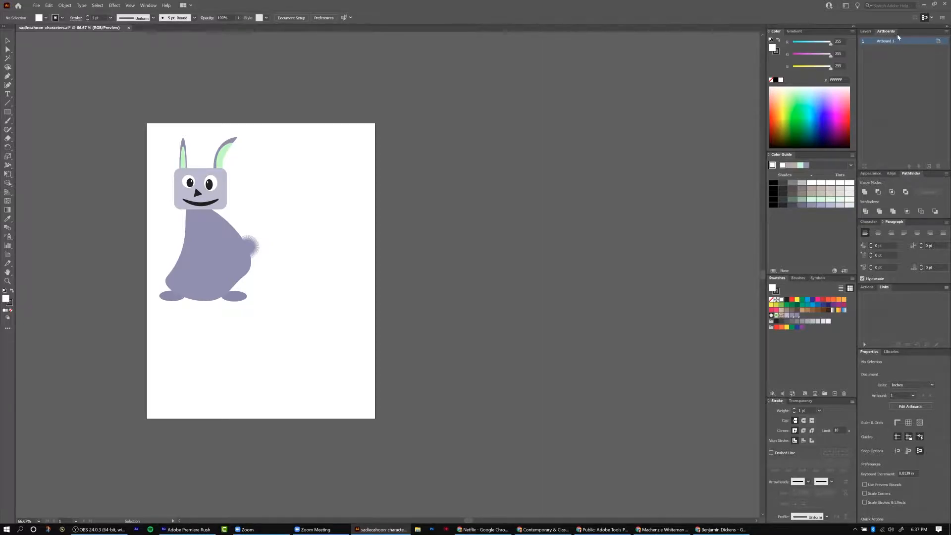
{"action": "left_click", "coordinate": [148, 6]}
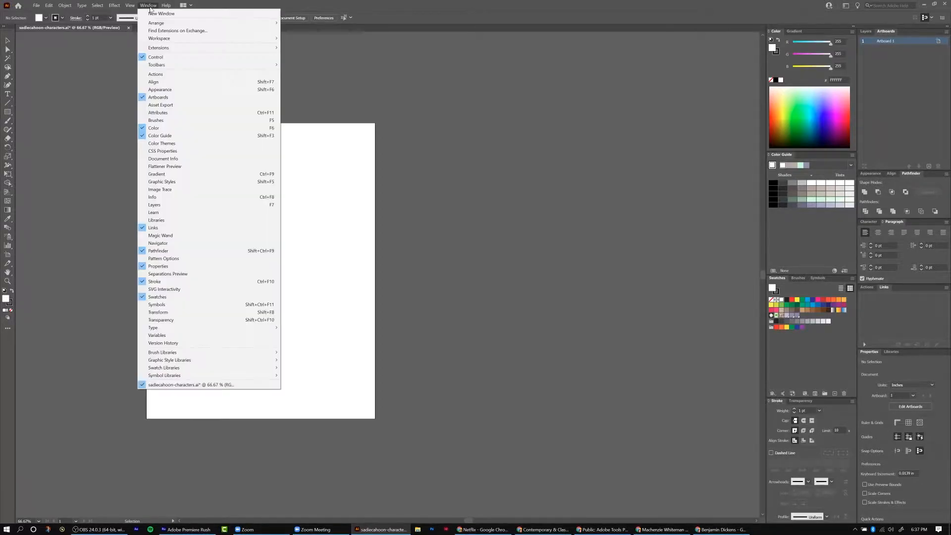
{"action": "left_click", "coordinate": [149, 101]}
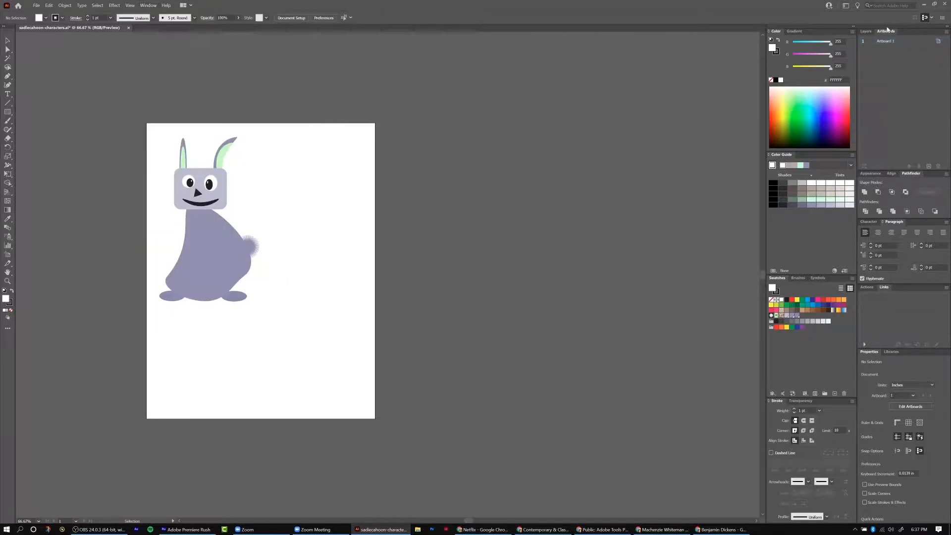
{"action": "left_click", "coordinate": [930, 166]}
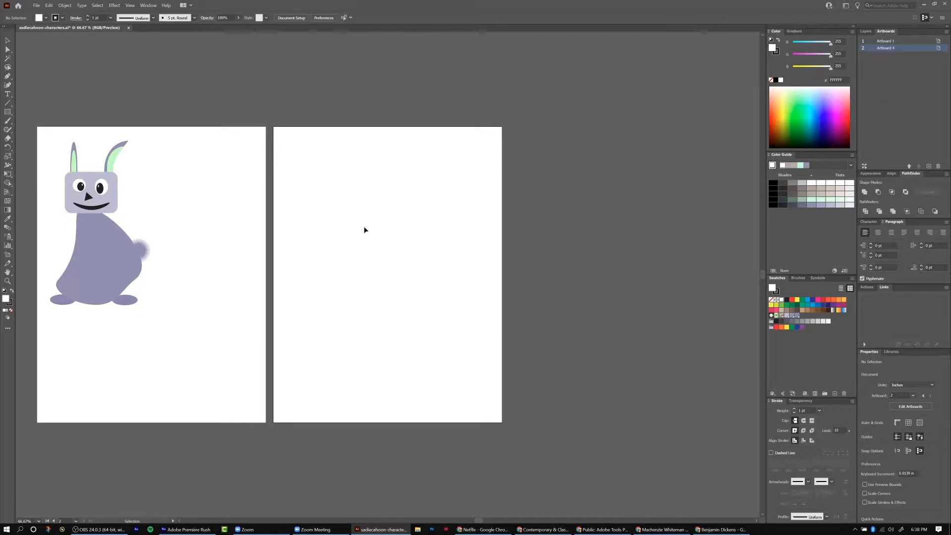
Tear off the rectangle/ellipse shape tool group as a floating panel and place it over the new artboard.
{"action": "key", "text": "ctrl+1"}
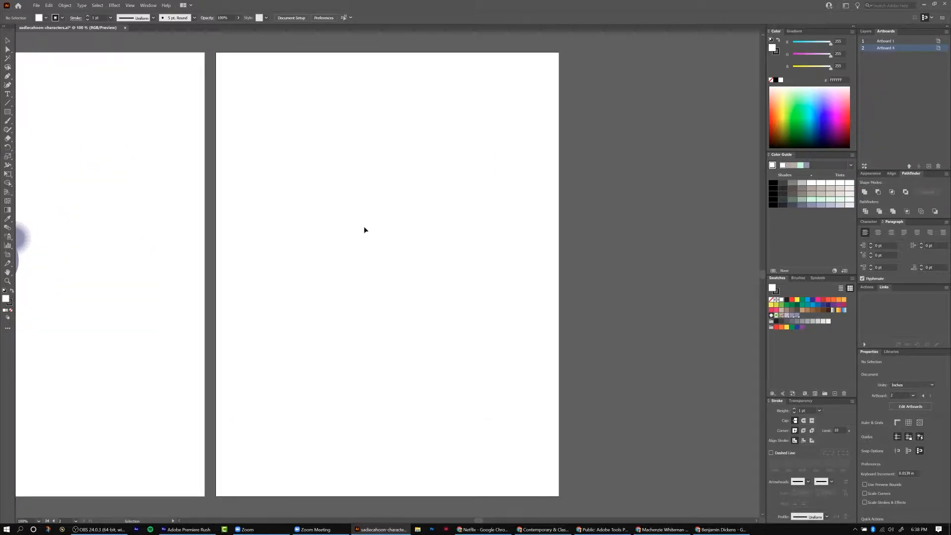
{"action": "left_click", "coordinate": [9, 113]}
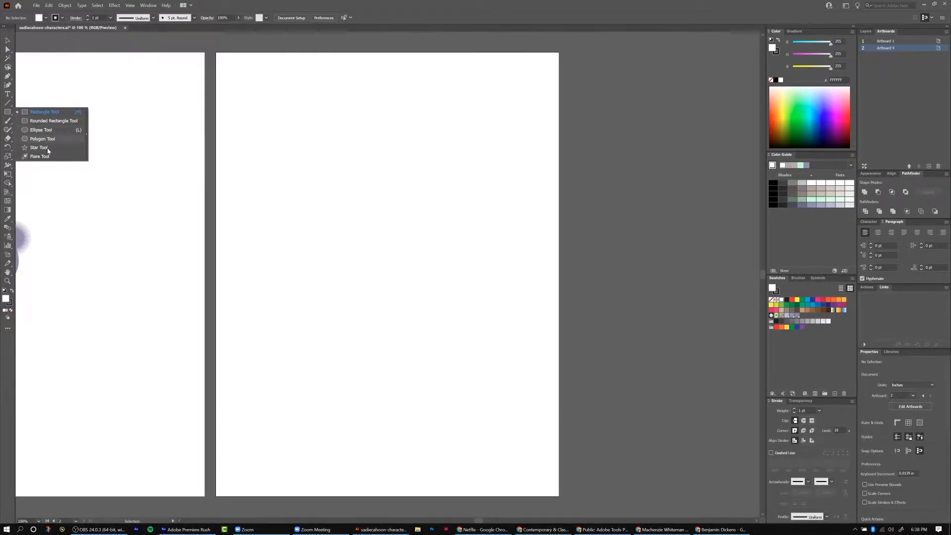
{"action": "left_click", "coordinate": [88, 136]}
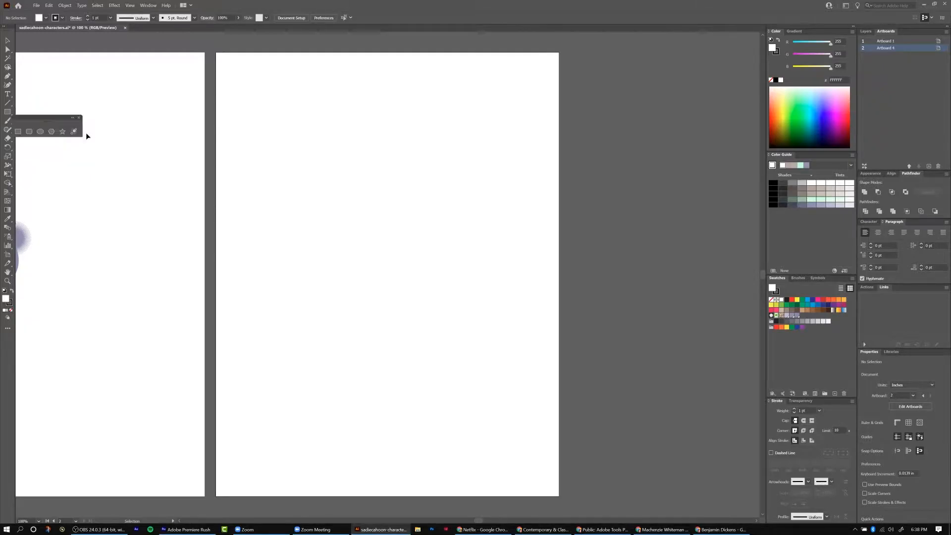
{"action": "left_click_drag", "start_coordinate": [48, 124], "coordinate": [283, 77]}
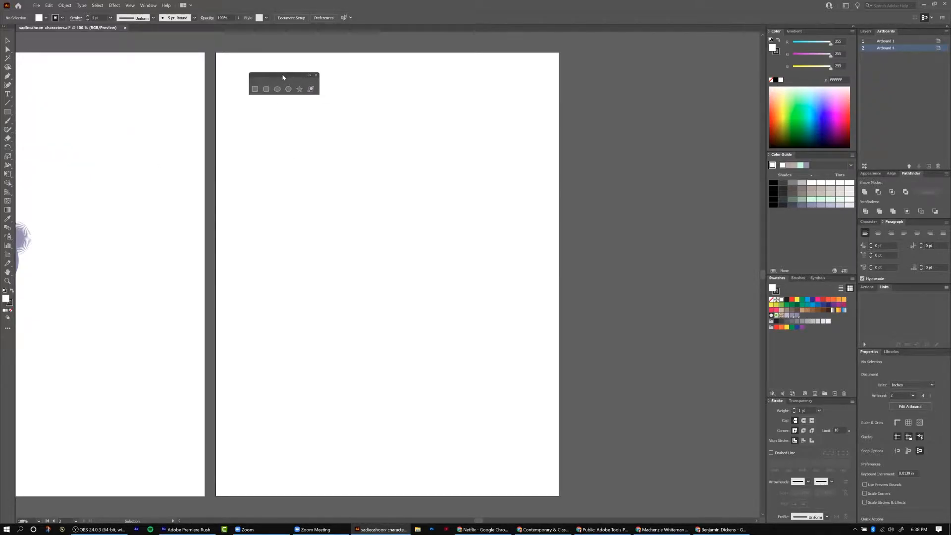
Tear off the Shape Builder tool group as a second floating panel beside the first.
{"action": "left_click", "coordinate": [7, 184]}
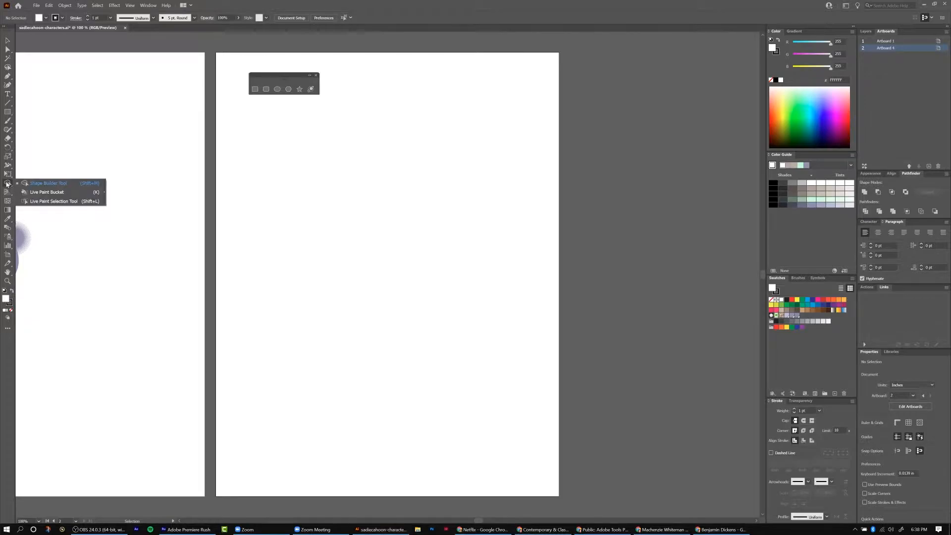
{"action": "left_click", "coordinate": [104, 194]}
{"action": "left_click_drag", "start_coordinate": [44, 189], "coordinate": [435, 73]}
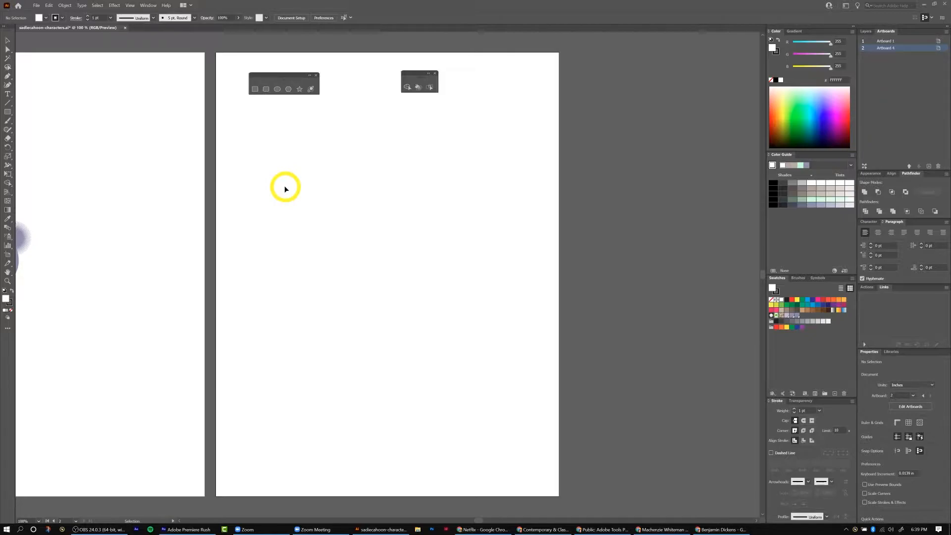
Draw an ellipse about 1.25 in wide near the new artboard's top-left and fill it gray.
{"action": "left_click", "coordinate": [277, 91]}
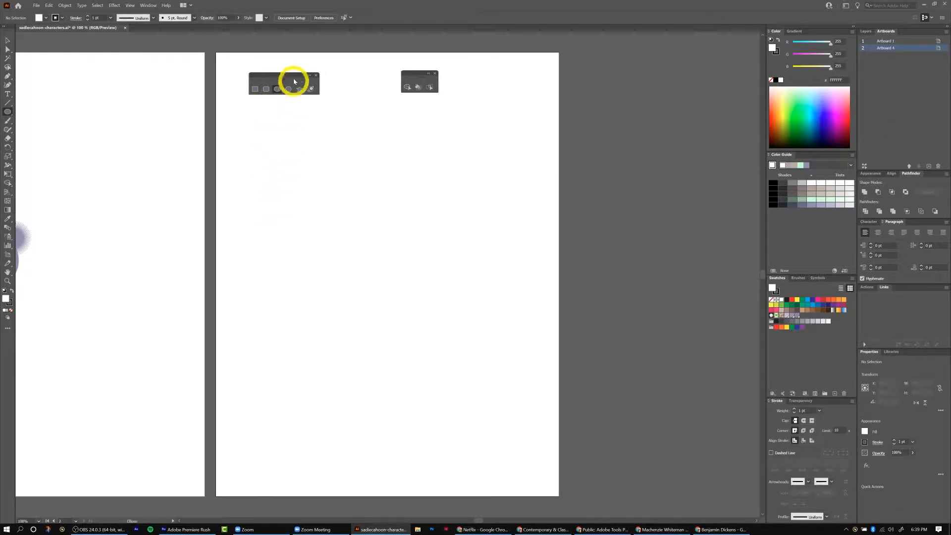
{"action": "left_click_drag", "start_coordinate": [249, 124], "coordinate": [299, 150]}
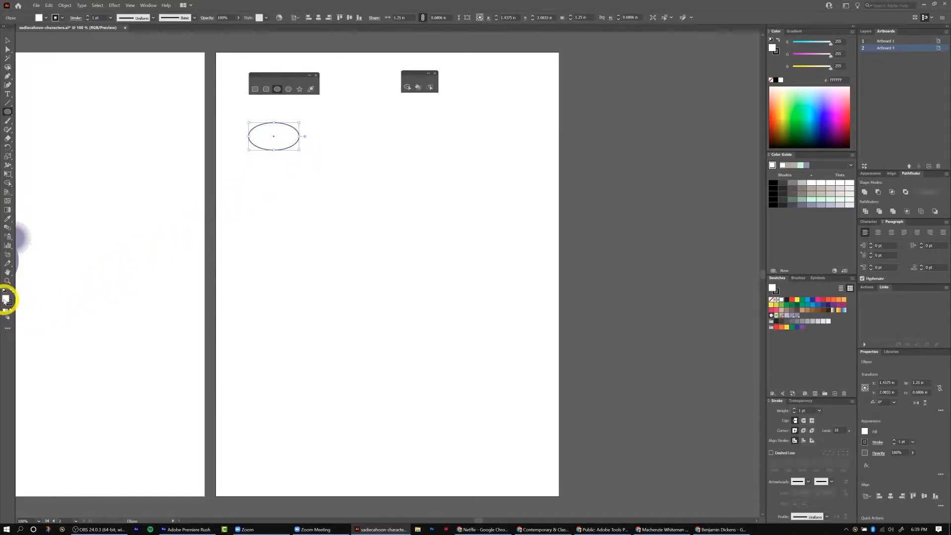
{"action": "left_click", "coordinate": [11, 291]}
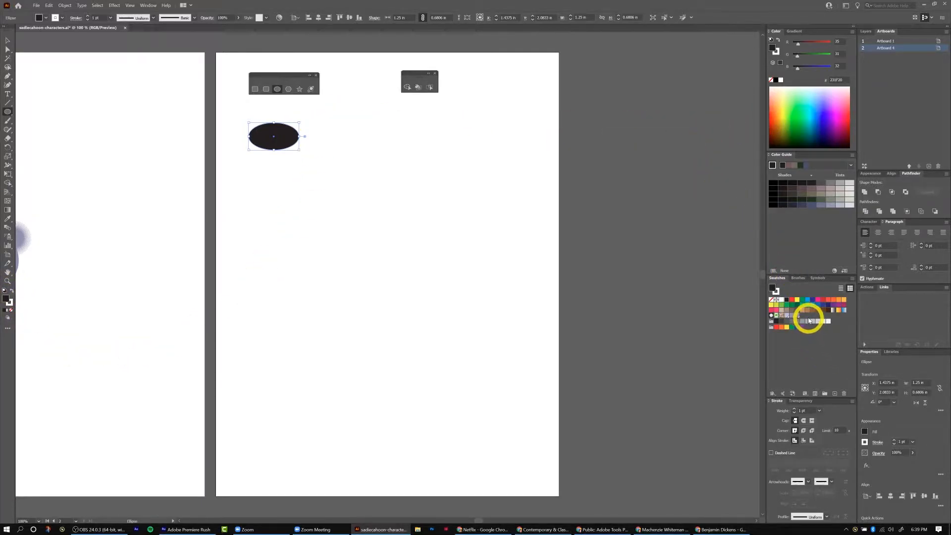
{"action": "left_click", "coordinate": [818, 299]}
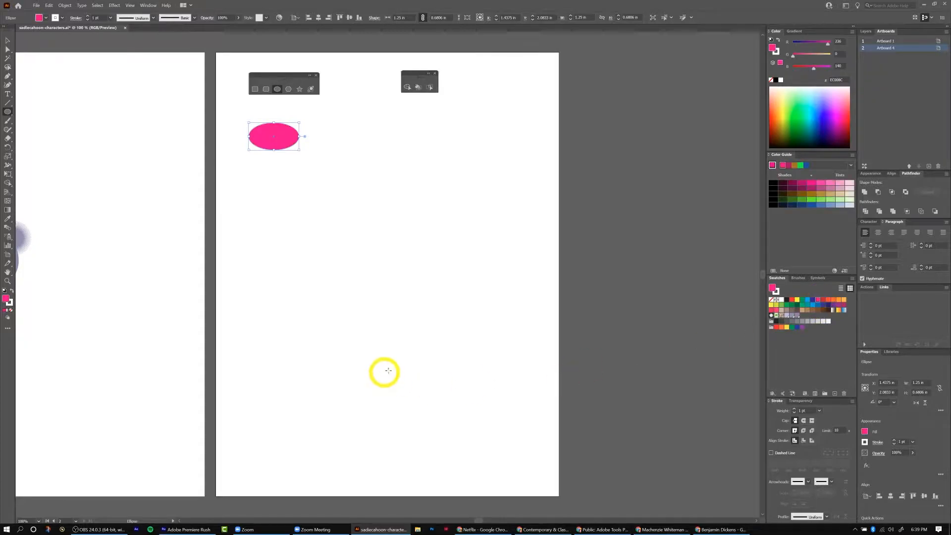
{"action": "left_click", "coordinate": [808, 321]}
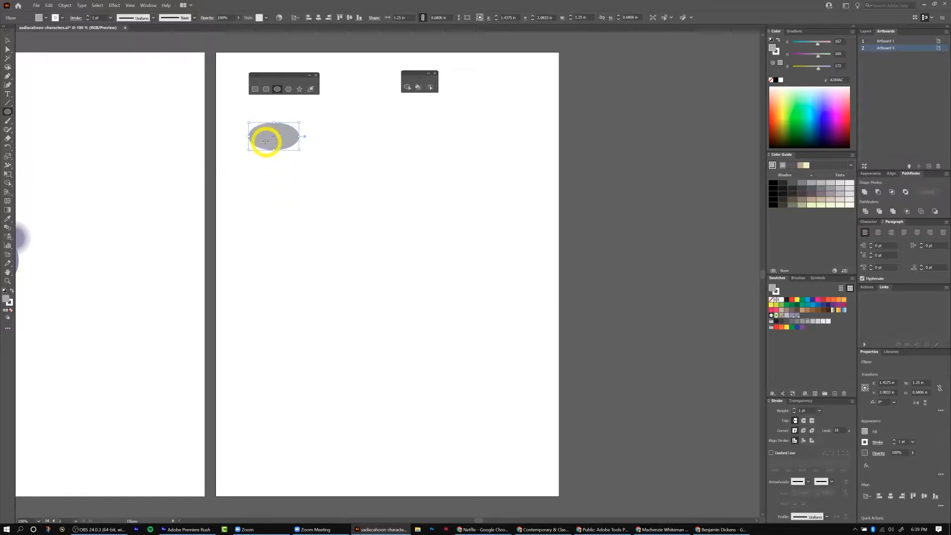
Draw a second, larger gray ellipse overlapping the first one's right side.
{"action": "mouse_move", "coordinate": [283, 127]}
{"action": "left_mouse_down"}
{"action": "mouse_move", "coordinate": [333, 142]}
{"action": "mouse_move", "coordinate": [341, 169]}
{"action": "mouse_move", "coordinate": [313, 143]}
{"action": "left_mouse_up"}
{"action": "key", "text": "v"}
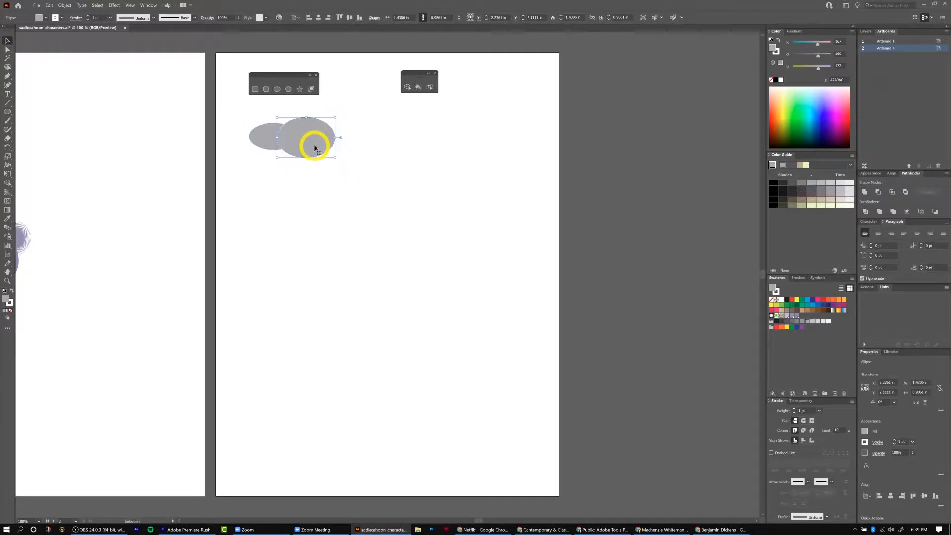
Select both ellipses and set their stroke to None.
{"action": "left_click", "coordinate": [270, 141], "text": "shift"}
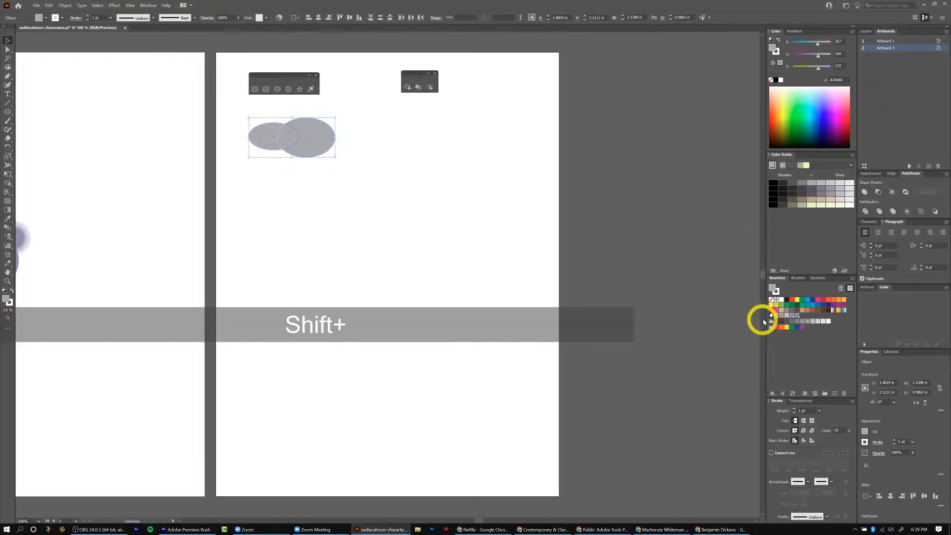
{"action": "left_click", "coordinate": [776, 291]}
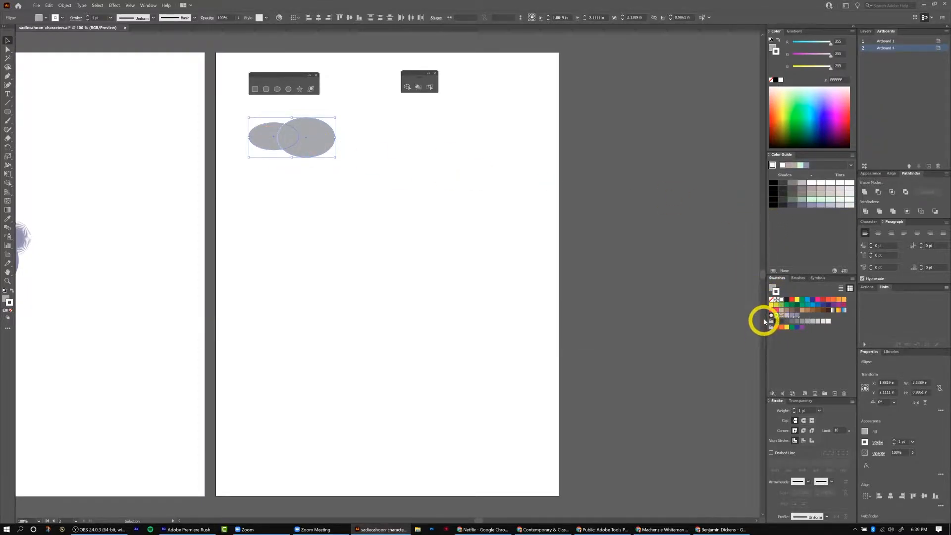
{"action": "left_click", "coordinate": [772, 299]}
Duplicate the larger ellipse by alt-dragging a copy down and to the left.
{"action": "left_click", "coordinate": [321, 135]}
{"action": "key", "text": "alt"}
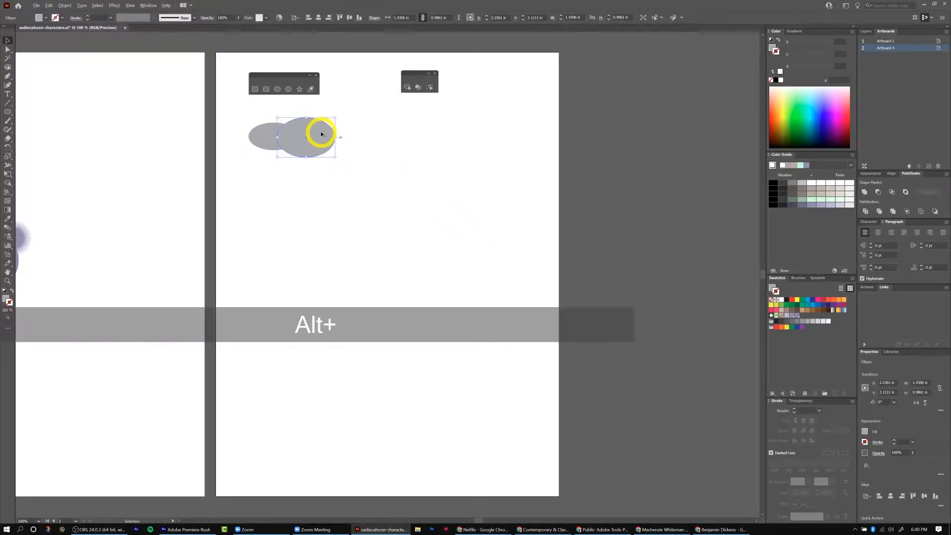
{"action": "left_click_drag", "start_coordinate": [321, 134], "coordinate": [282, 153]}
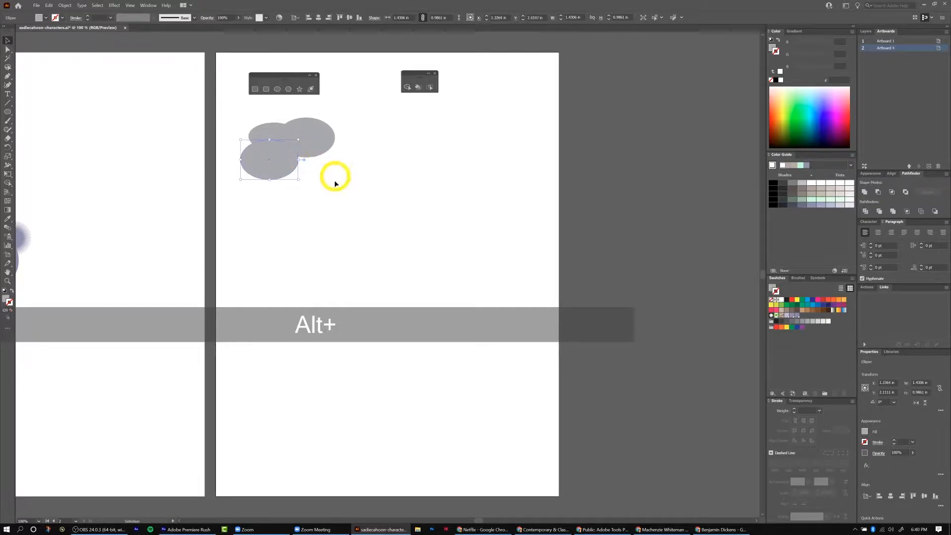
Duplicate the lower-left ellipse by alt-dragging a copy to the right to complete the cloud cluster.
{"action": "left_click", "coordinate": [366, 171]}
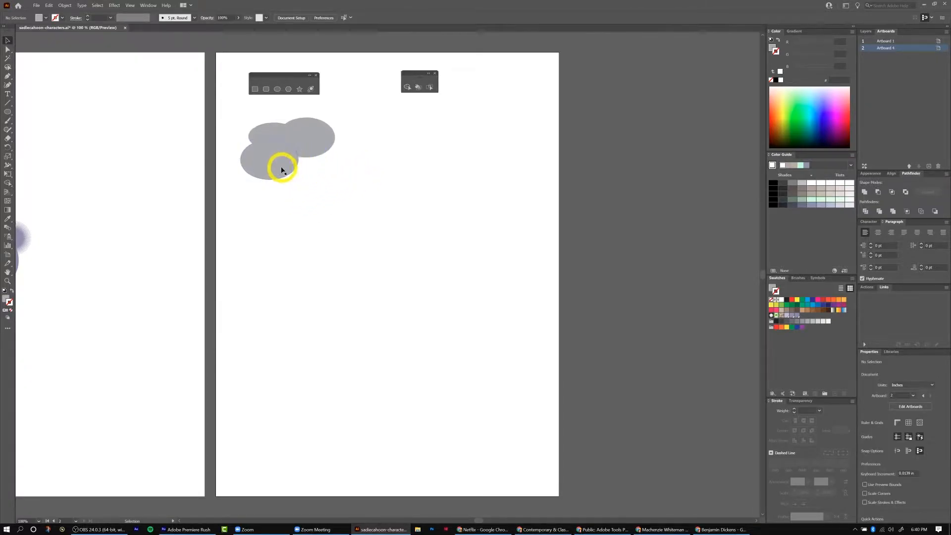
{"action": "key", "text": "alt"}
{"action": "left_click_drag", "start_coordinate": [277, 169], "coordinate": [326, 167]}
{"action": "left_click", "coordinate": [347, 227]}
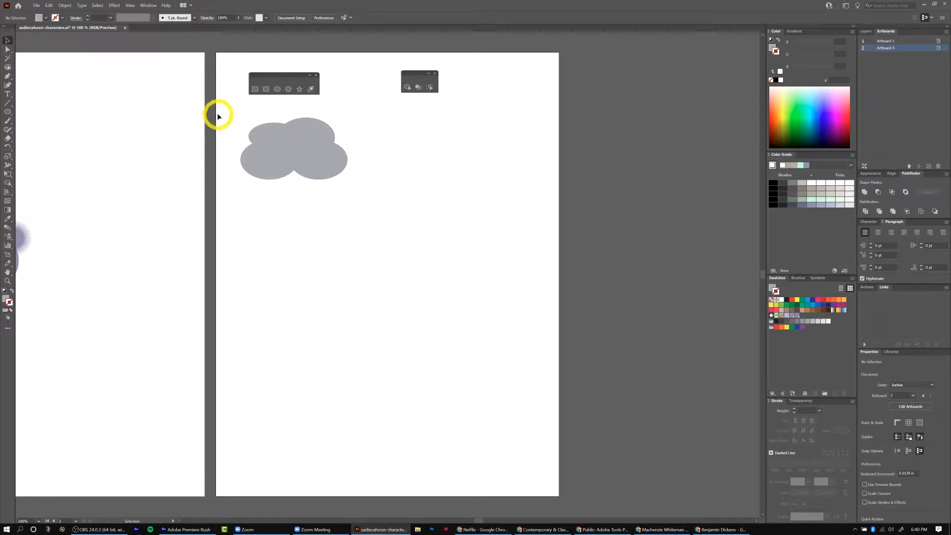
Select all the ellipses and merge them into one cloud shape with the Shape Builder tool, then nudge it up-left.
{"action": "left_click_drag", "start_coordinate": [230, 117], "coordinate": [361, 185]}
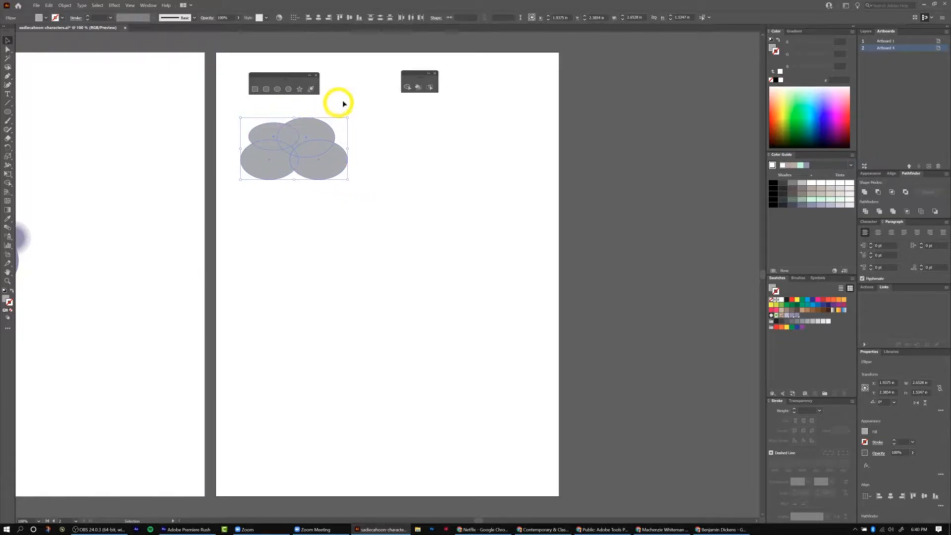
{"action": "left_click", "coordinate": [405, 88]}
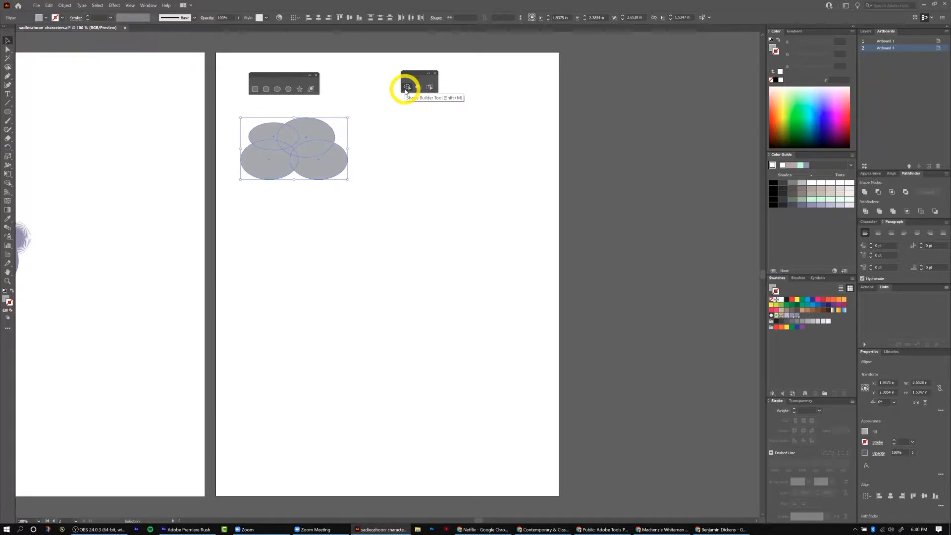
{"action": "left_click", "coordinate": [406, 88]}
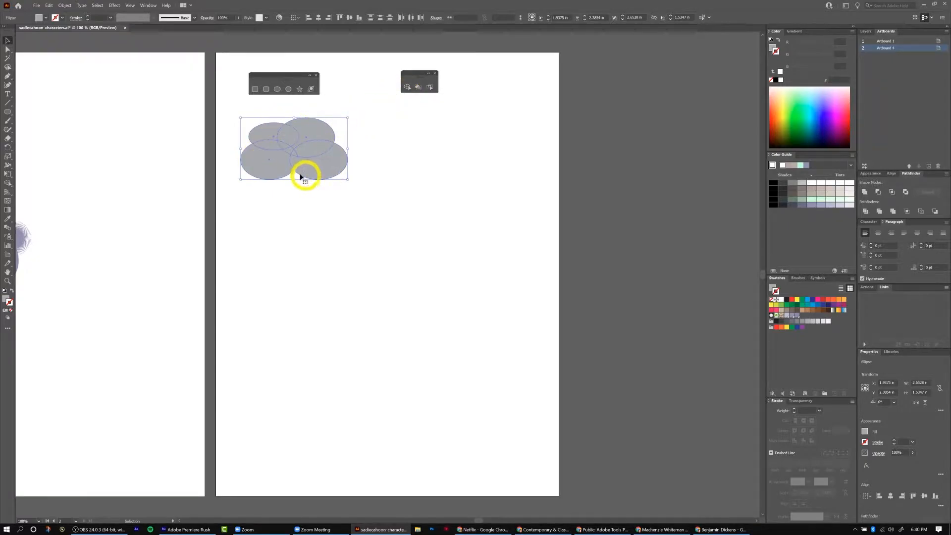
{"action": "left_click", "coordinate": [407, 88]}
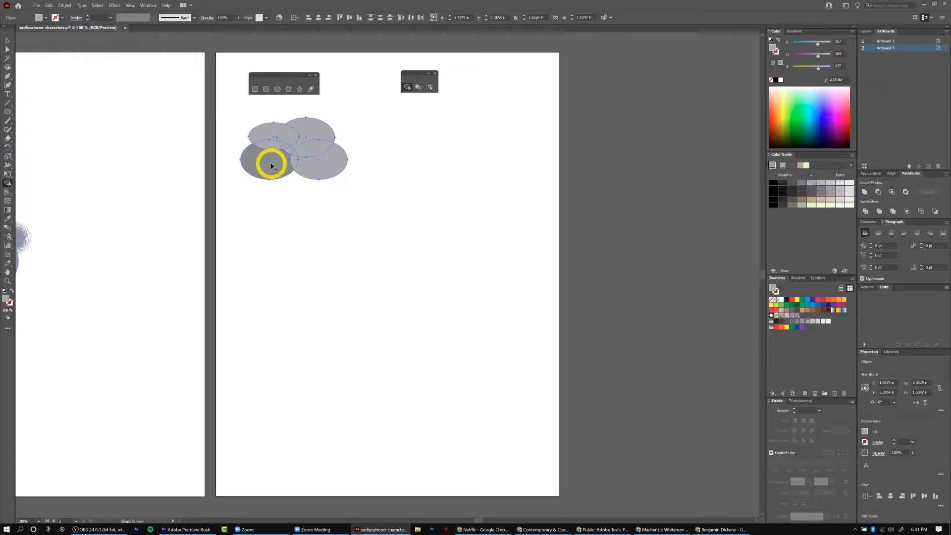
{"action": "mouse_move", "coordinate": [271, 165]}
{"action": "left_mouse_down"}
{"action": "mouse_move", "coordinate": [271, 131]}
{"action": "mouse_move", "coordinate": [303, 128]}
{"action": "mouse_move", "coordinate": [288, 151]}
{"action": "mouse_move", "coordinate": [328, 166]}
{"action": "left_mouse_up"}
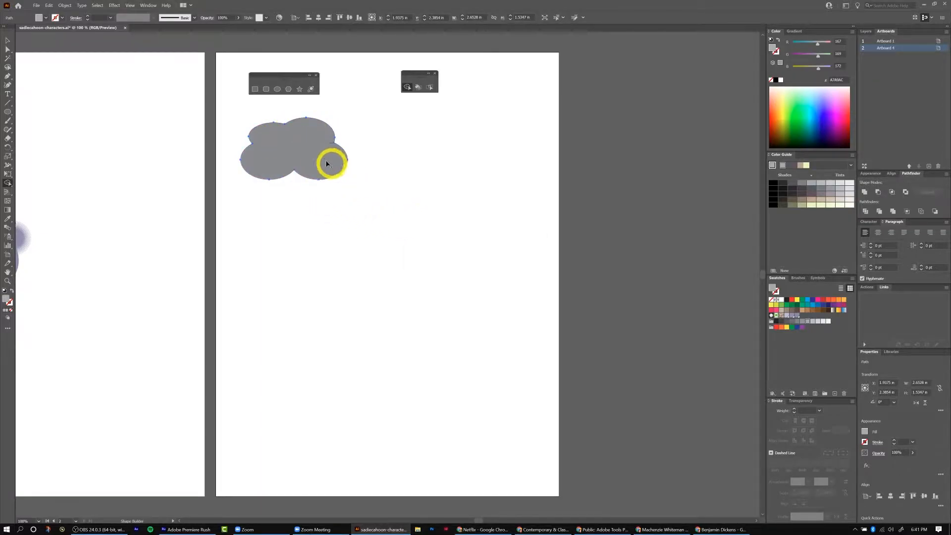
{"action": "left_click", "coordinate": [7, 38]}
{"action": "left_click_drag", "start_coordinate": [310, 153], "coordinate": [302, 144]}
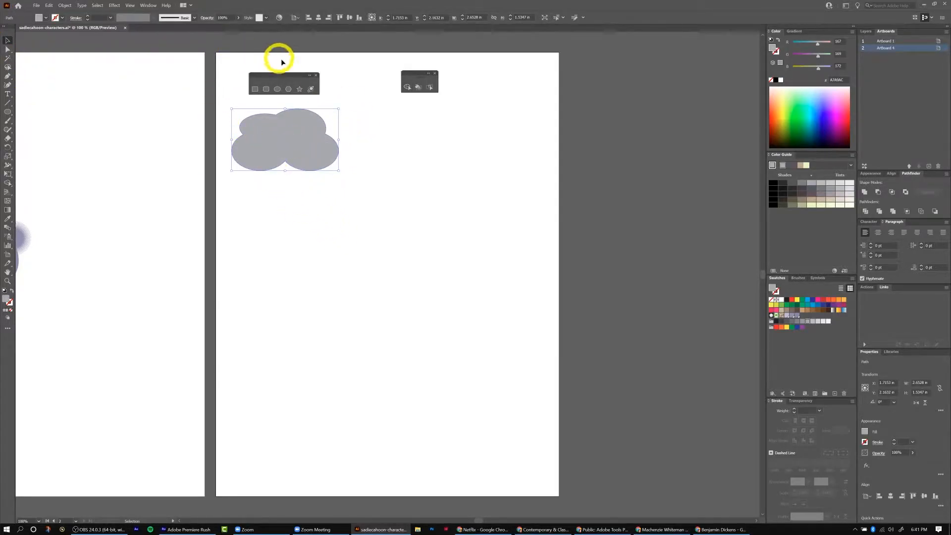
Draw a circle about 1.375 in wide to the right of the cloud and fill it yellow.
{"action": "left_click", "coordinate": [276, 90]}
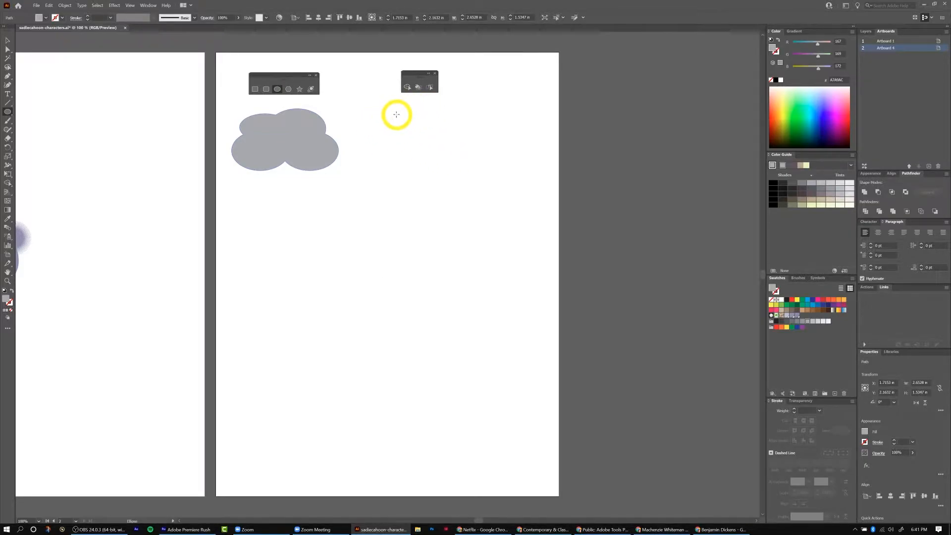
{"action": "left_click_drag", "start_coordinate": [407, 110], "coordinate": [464, 163]}
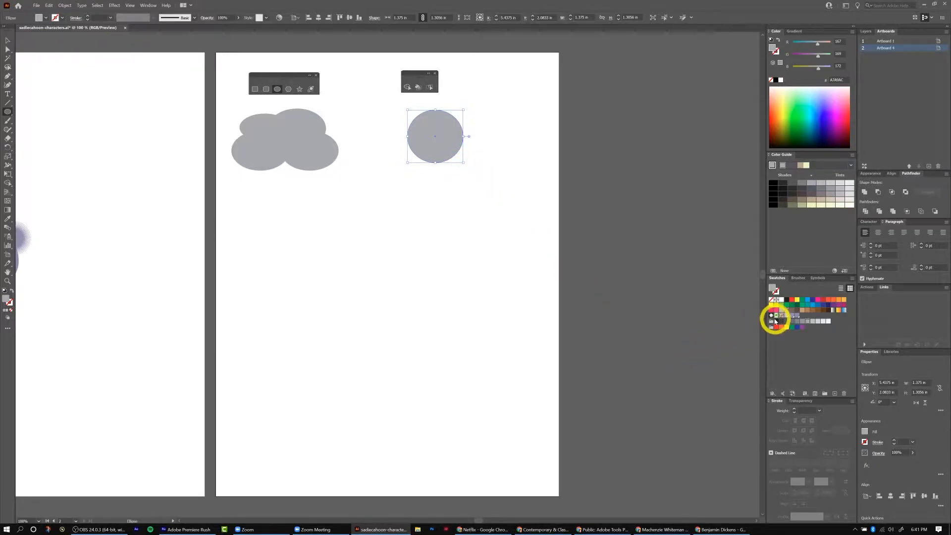
{"action": "left_click", "coordinate": [797, 300]}
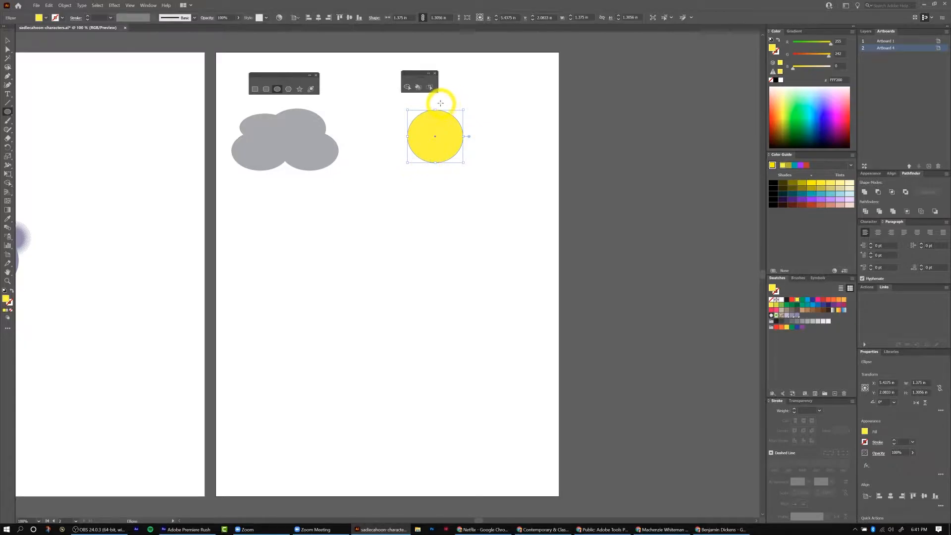
Draw a larger yellow ellipse about 2.1 in by 1.8 in overlapping the circle.
{"action": "mouse_move", "coordinate": [433, 99]}
{"action": "left_mouse_down"}
{"action": "mouse_move", "coordinate": [516, 172]}
{"action": "mouse_move", "coordinate": [505, 173]}
{"action": "left_mouse_up"}
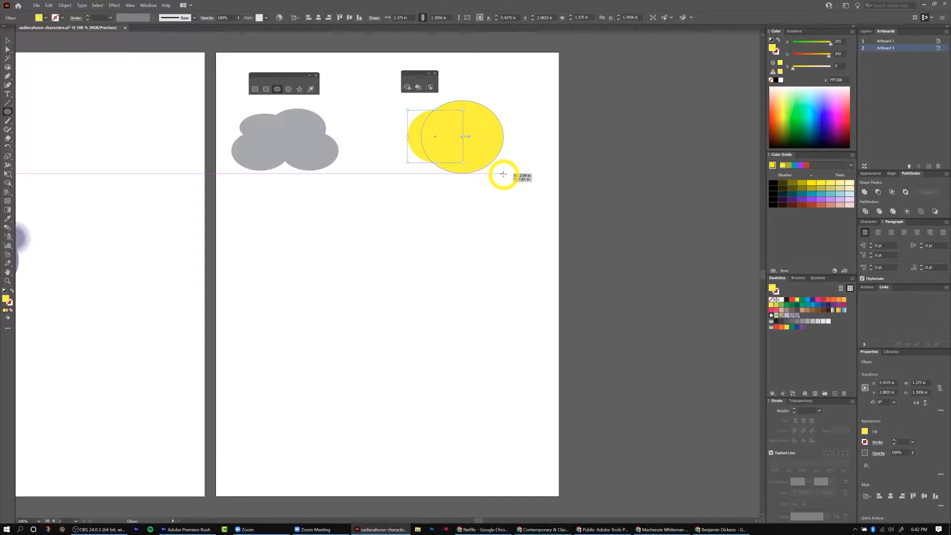
{"action": "left_click_drag", "start_coordinate": [503, 174], "coordinate": [502, 173]}
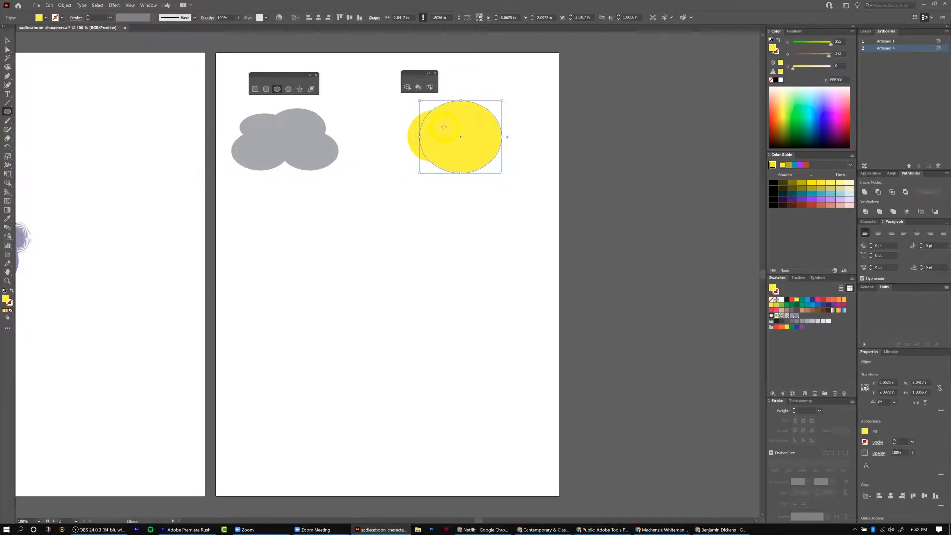
{"action": "key", "text": "v"}
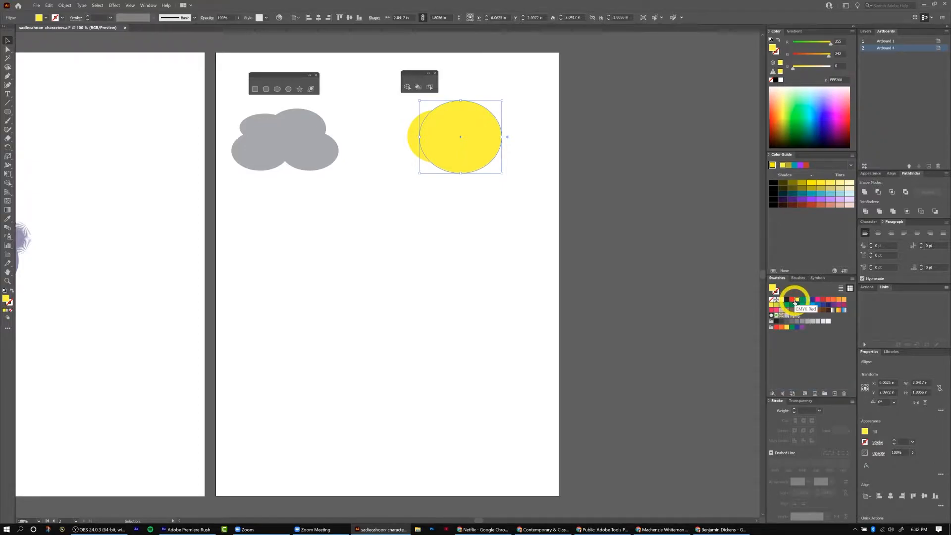
Fill the larger ellipse red and use Shape Builder to remove the overlap and the red ellipse, leaving a yellow crescent moon.
{"action": "left_click", "coordinate": [794, 302]}
{"action": "left_click", "coordinate": [400, 277]}
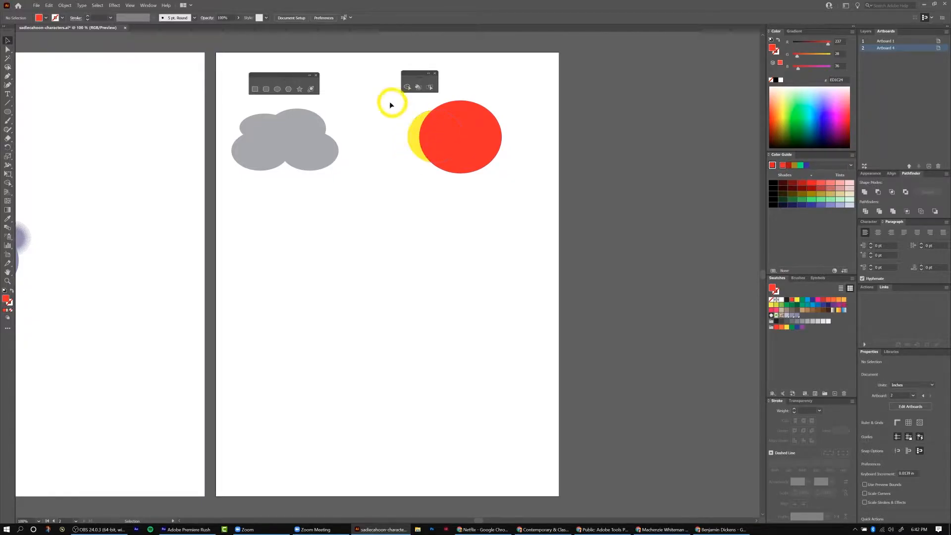
{"action": "left_click_drag", "start_coordinate": [390, 106], "coordinate": [533, 187]}
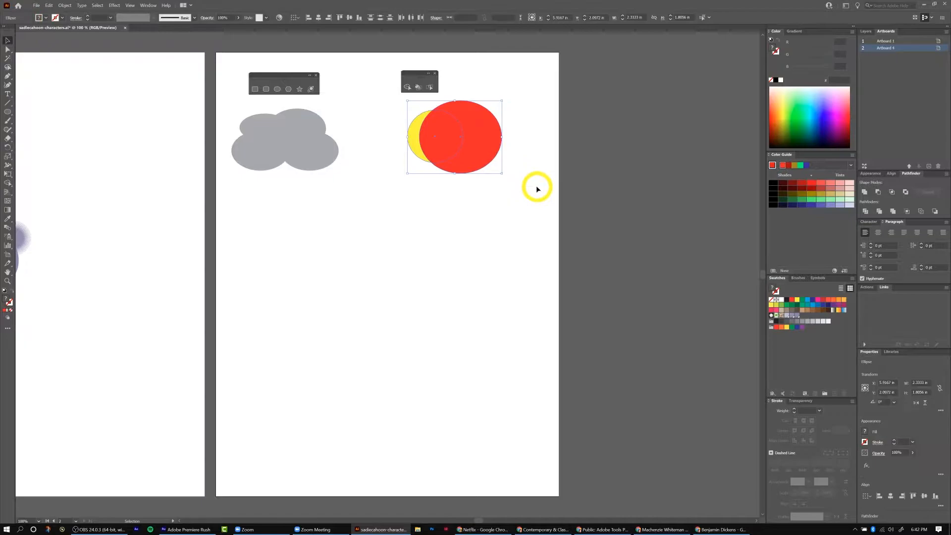
{"action": "left_click", "coordinate": [408, 87]}
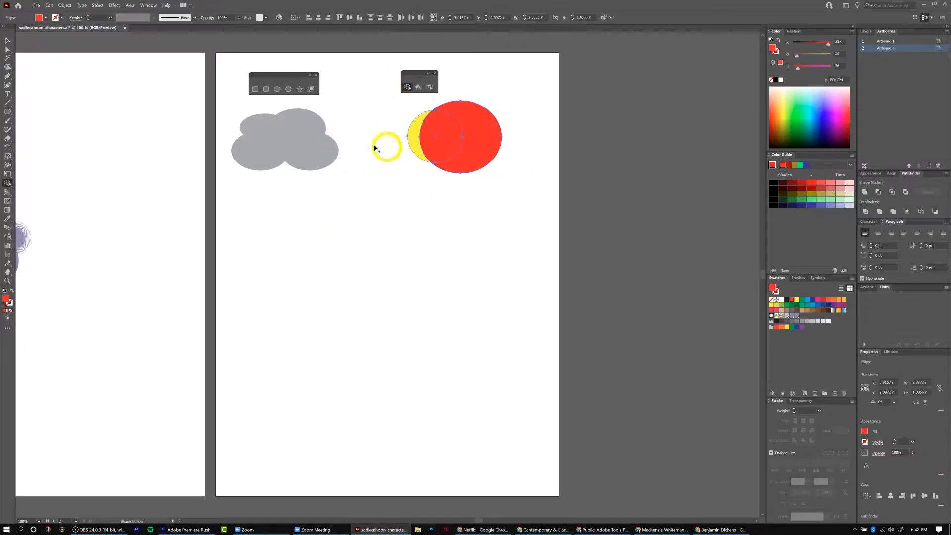
{"action": "left_click", "coordinate": [447, 130], "text": "alt"}
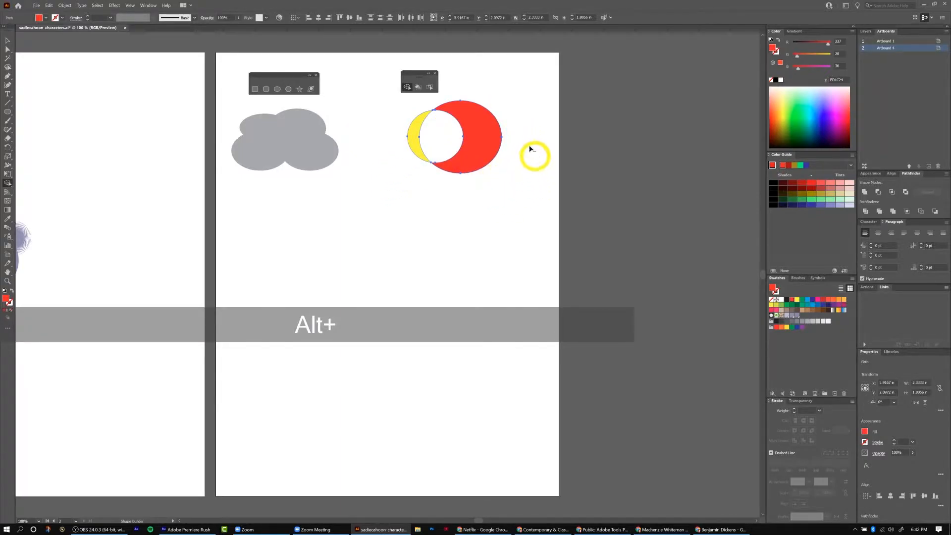
{"action": "left_click", "coordinate": [474, 118], "text": "alt"}
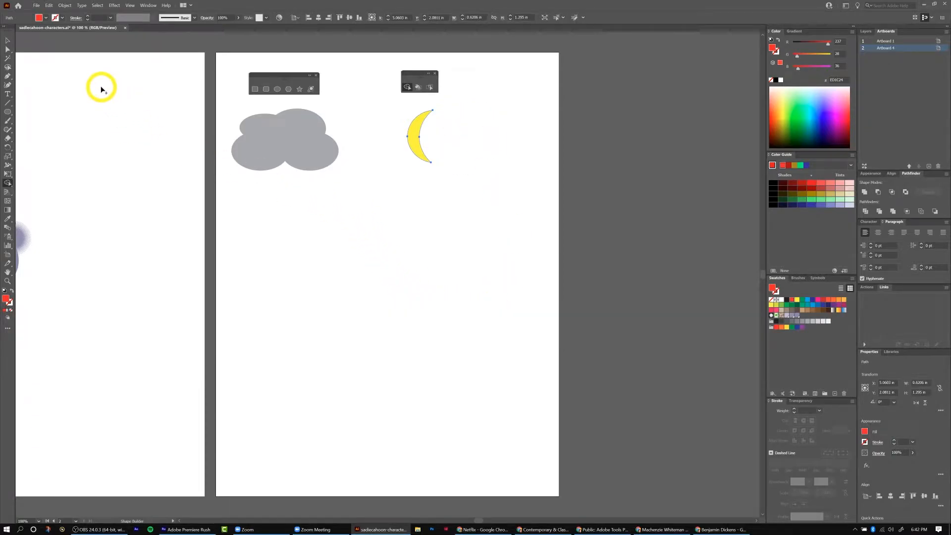
{"action": "left_click", "coordinate": [7, 40]}
{"action": "left_click", "coordinate": [266, 298]}
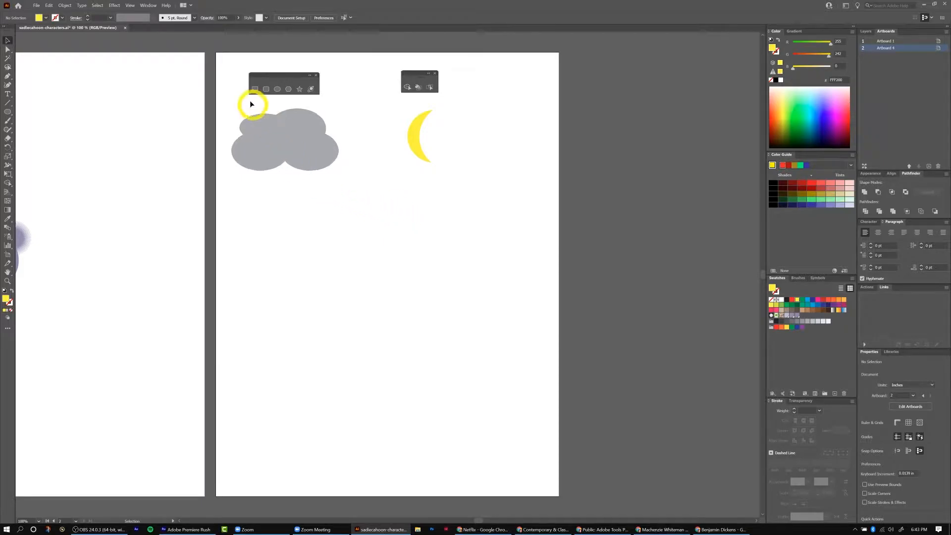
Draw a yellow circle about 1.6 in wide below the cloud with the Ellipse tool.
{"action": "left_click", "coordinate": [277, 89]}
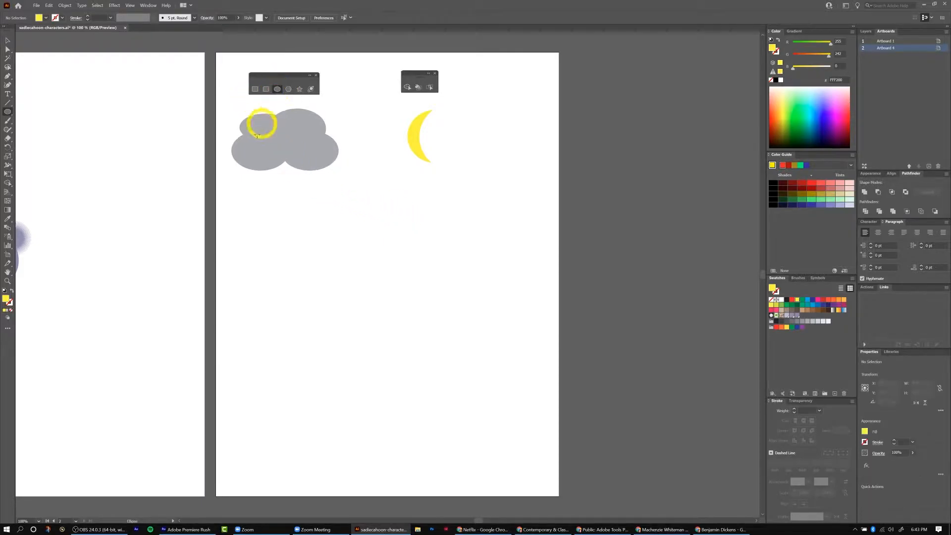
{"action": "left_click_drag", "start_coordinate": [306, 207], "coordinate": [352, 272]}
{"action": "key", "text": "v"}
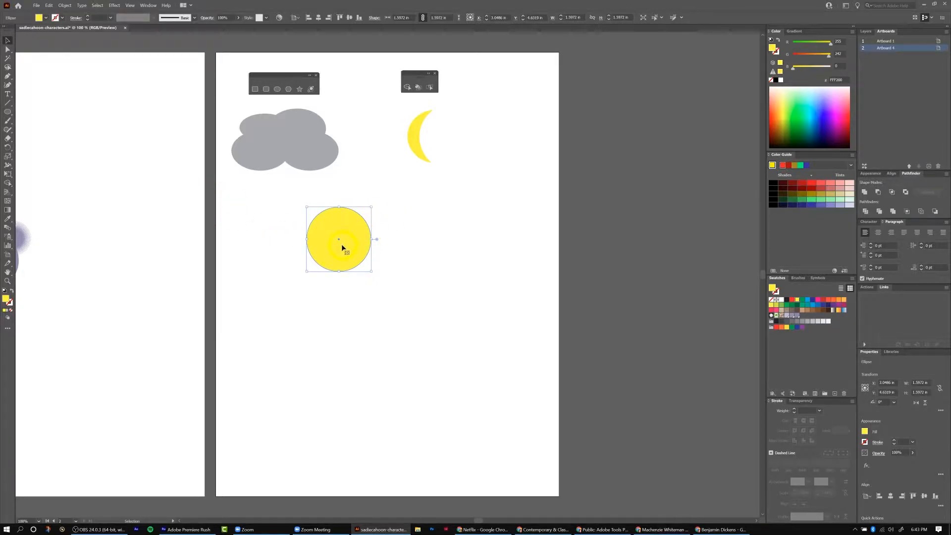
Duplicate the circle to the right so the copy touches the original.
{"action": "left_click_drag", "start_coordinate": [342, 245], "coordinate": [406, 246]}
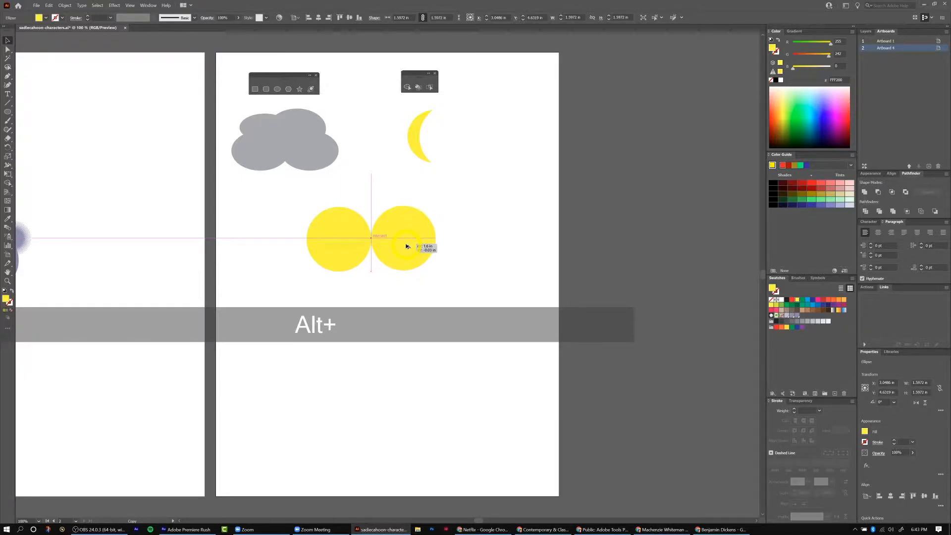
{"action": "left_click_drag", "start_coordinate": [406, 246], "coordinate": [405, 244]}
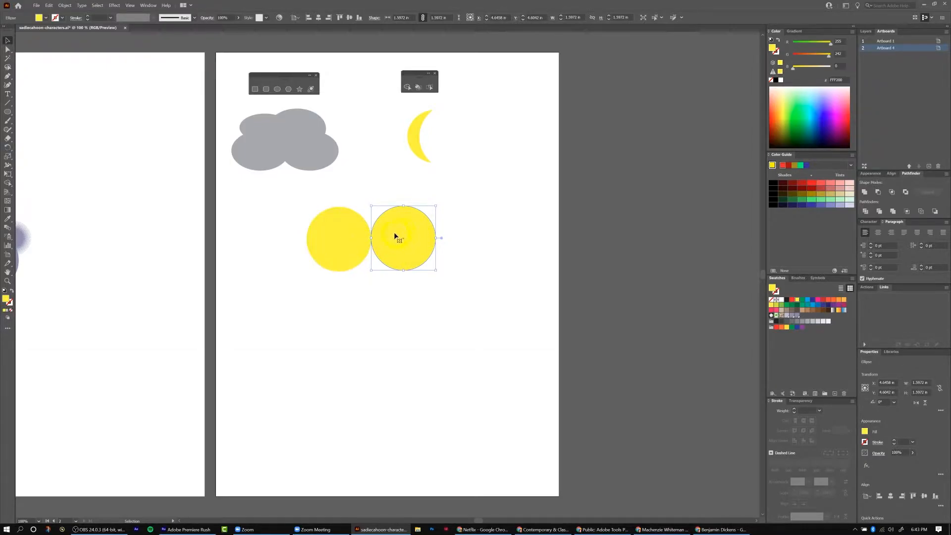
Select both circles and duplicate the pair straight down to form a two-by-two grid.
{"action": "left_click", "coordinate": [353, 236], "text": "shift"}
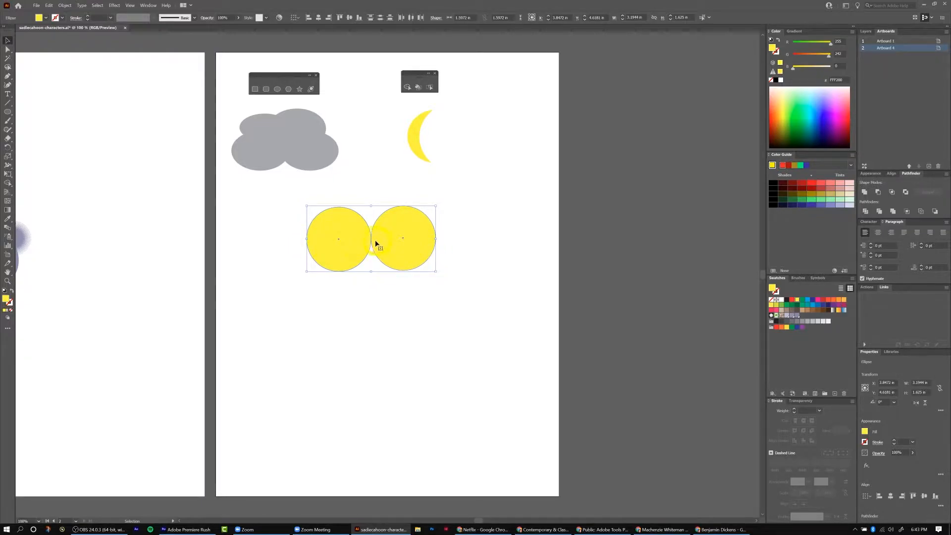
{"action": "left_click_drag", "start_coordinate": [359, 239], "coordinate": [362, 301]}
{"action": "left_click", "coordinate": [494, 261]}
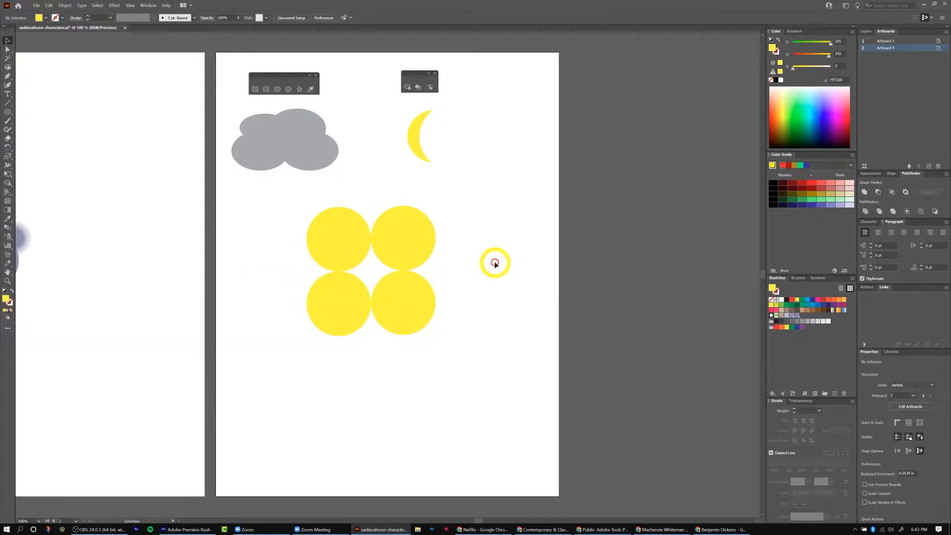
Select all four circles and fill them blue.
{"action": "left_click_drag", "start_coordinate": [280, 205], "coordinate": [491, 345]}
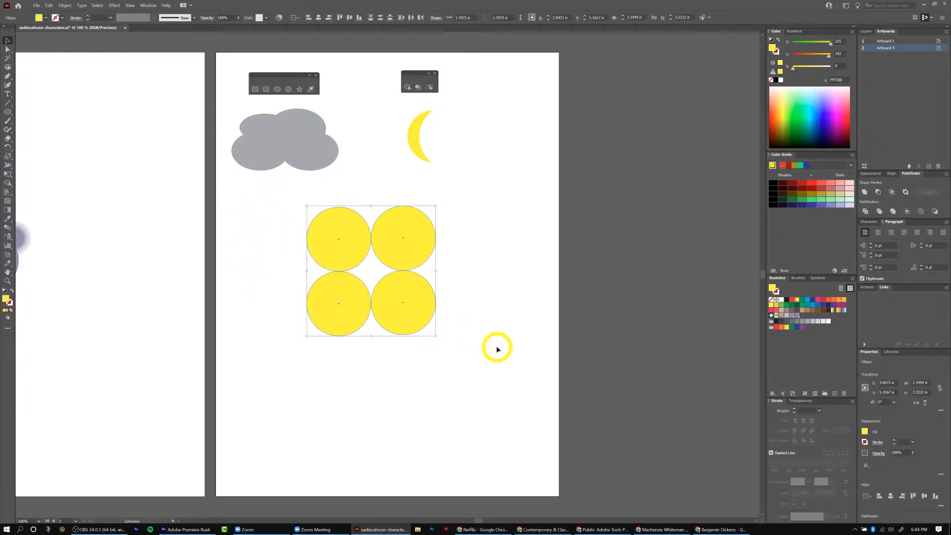
{"action": "left_click", "coordinate": [808, 300]}
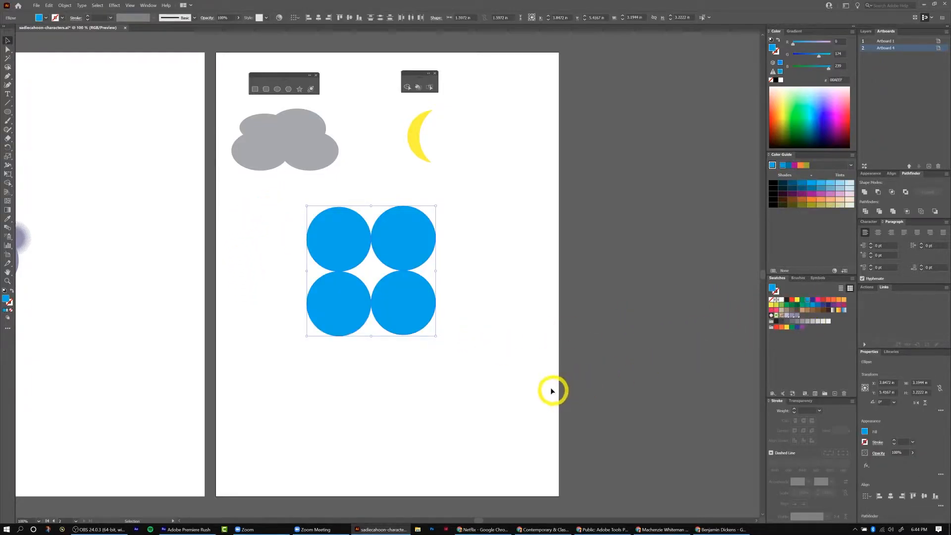
{"action": "left_click", "coordinate": [474, 316]}
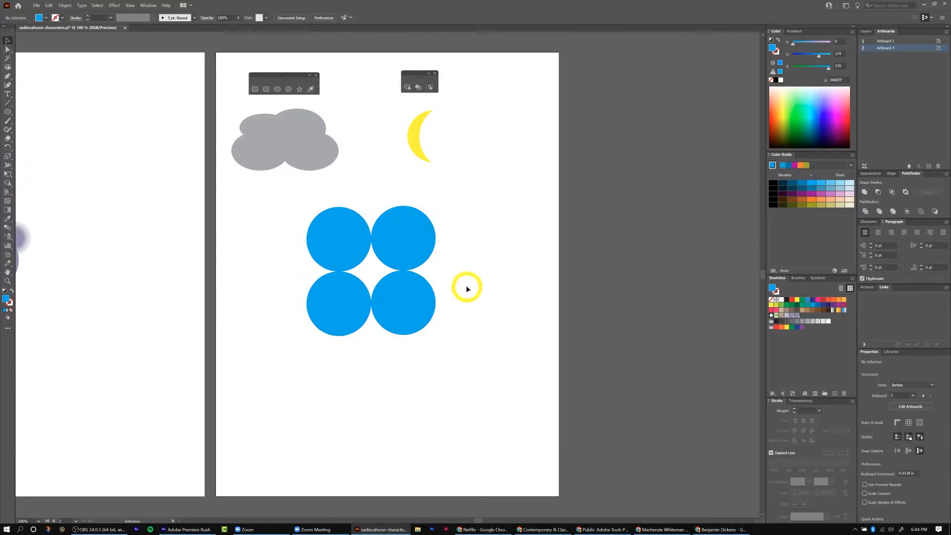
{"action": "key", "text": "ctrl+equal"}
{"action": "key", "text": "ctrl+equal"}
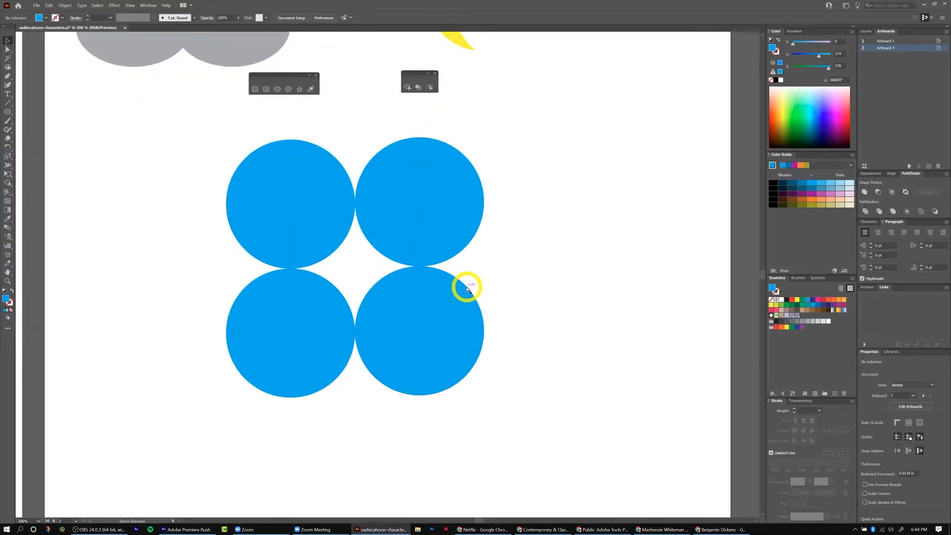
{"action": "key", "text": "ctrl+equal"}
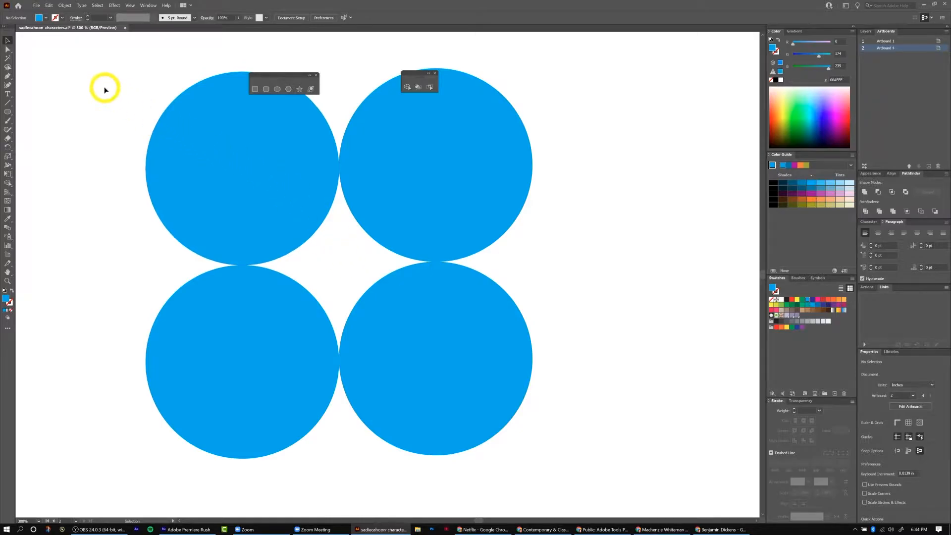
{"action": "left_click_drag", "start_coordinate": [102, 86], "coordinate": [562, 447]}
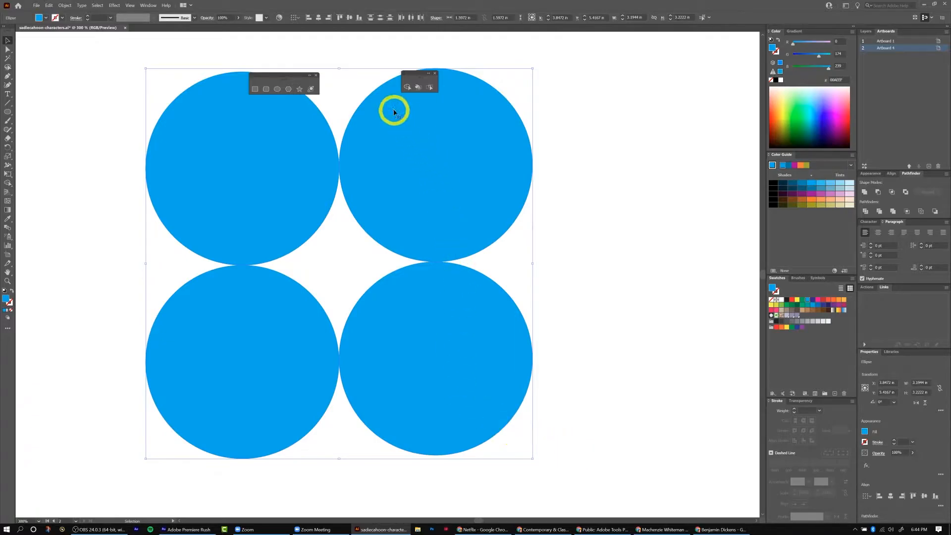
{"action": "left_click", "coordinate": [407, 87]}
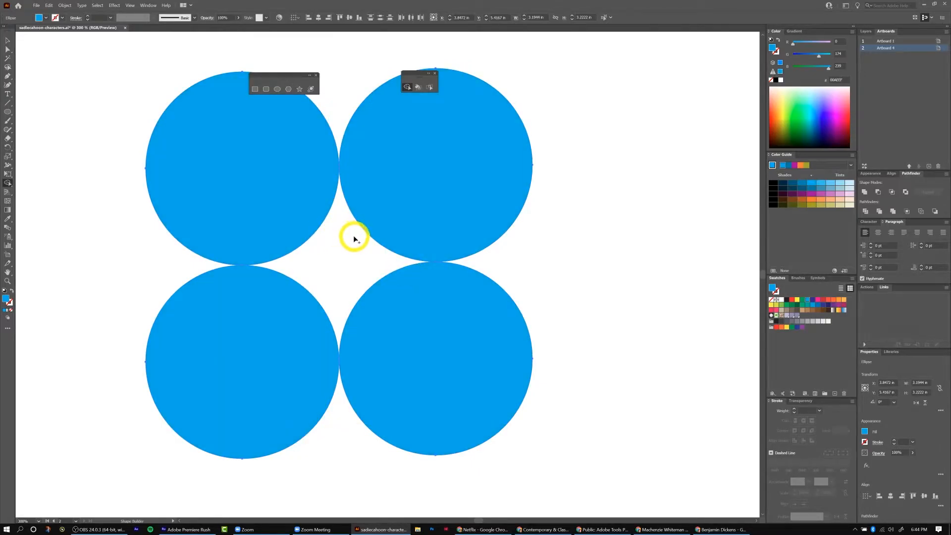
{"action": "key", "text": "v"}
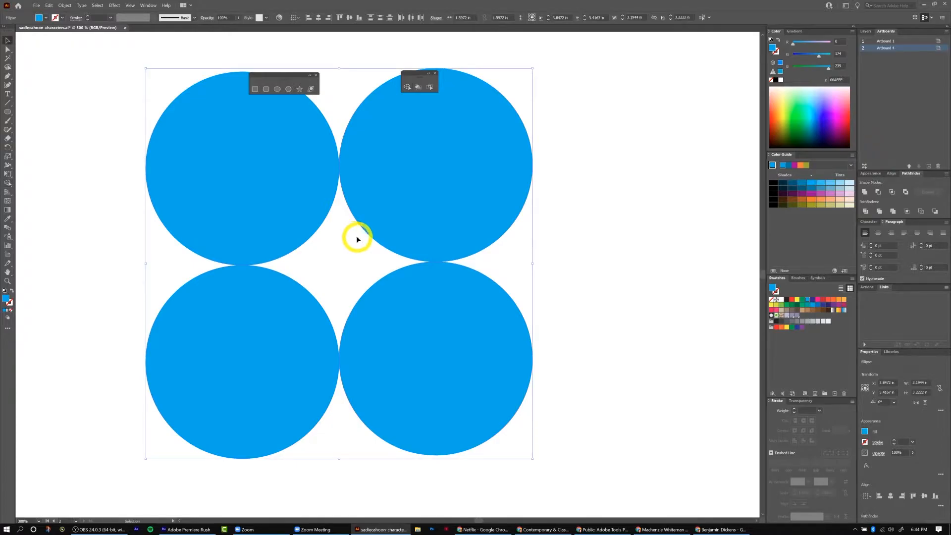
Select the bottom row of circles and delete it.
{"action": "left_click", "coordinate": [597, 238]}
{"action": "left_click_drag", "start_coordinate": [105, 312], "coordinate": [531, 399]}
{"action": "key", "text": "Delete"}
Select both remaining circles and align them on a common vertical center.
{"action": "left_click", "coordinate": [276, 183]}
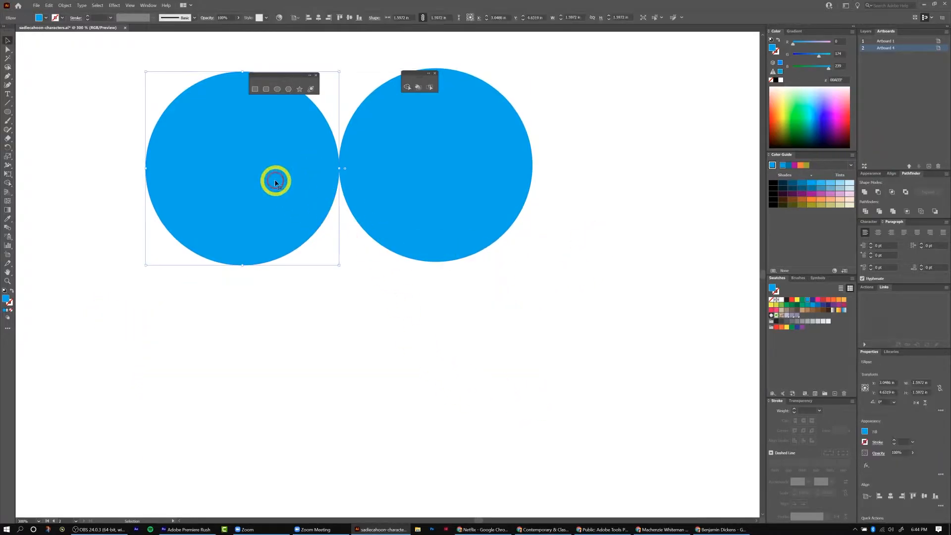
{"action": "left_click", "coordinate": [402, 180], "text": "shift"}
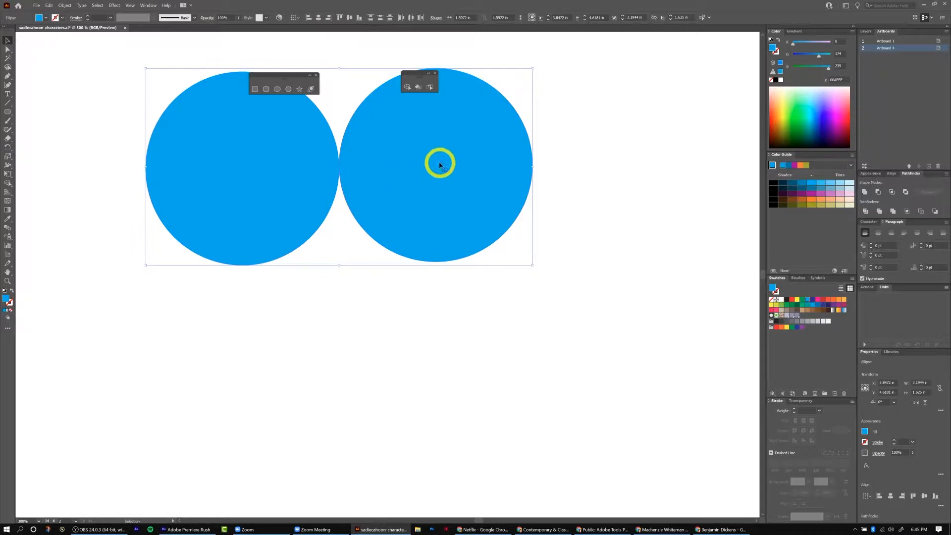
{"action": "left_click", "coordinate": [350, 18]}
Nudge the right circle left so it touches the left circle.
{"action": "left_click", "coordinate": [420, 327]}
{"action": "left_click", "coordinate": [457, 193]}
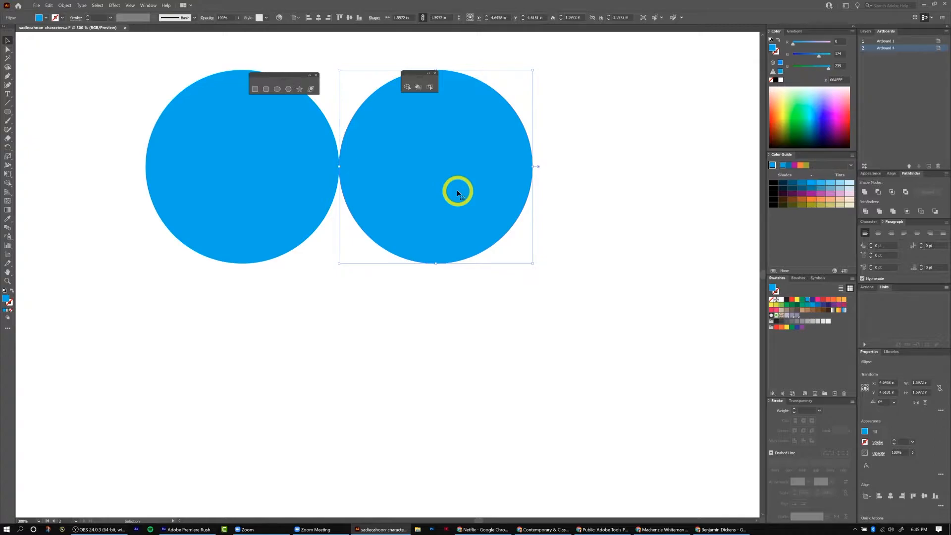
{"action": "key", "text": "Left"}
{"action": "key", "text": "Left"}
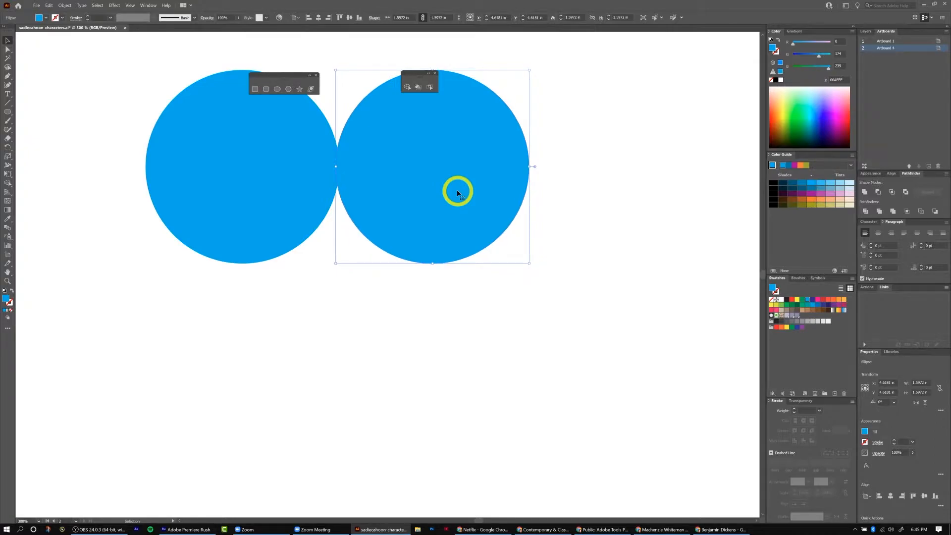
{"action": "left_click", "coordinate": [304, 352]}
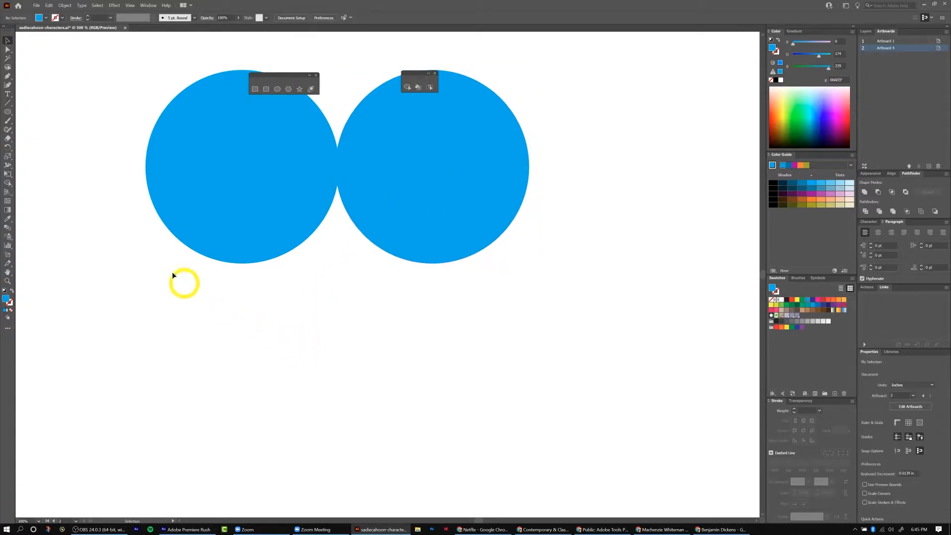
Select both circles and duplicate them straight down to rebuild the two-by-two grid.
{"action": "left_click", "coordinate": [236, 164]}
{"action": "left_click", "coordinate": [431, 177], "text": "shift"}
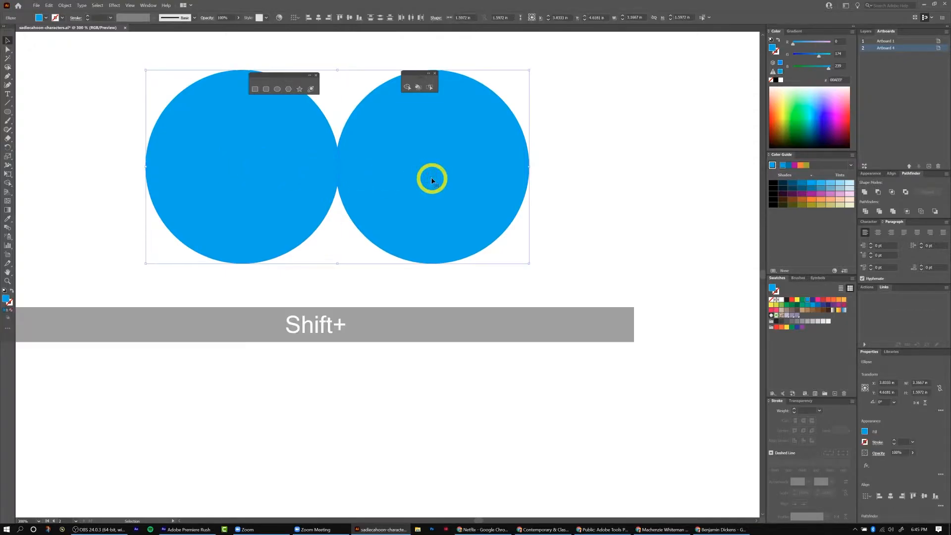
{"action": "left_click_drag", "start_coordinate": [431, 179], "coordinate": [442, 372]}
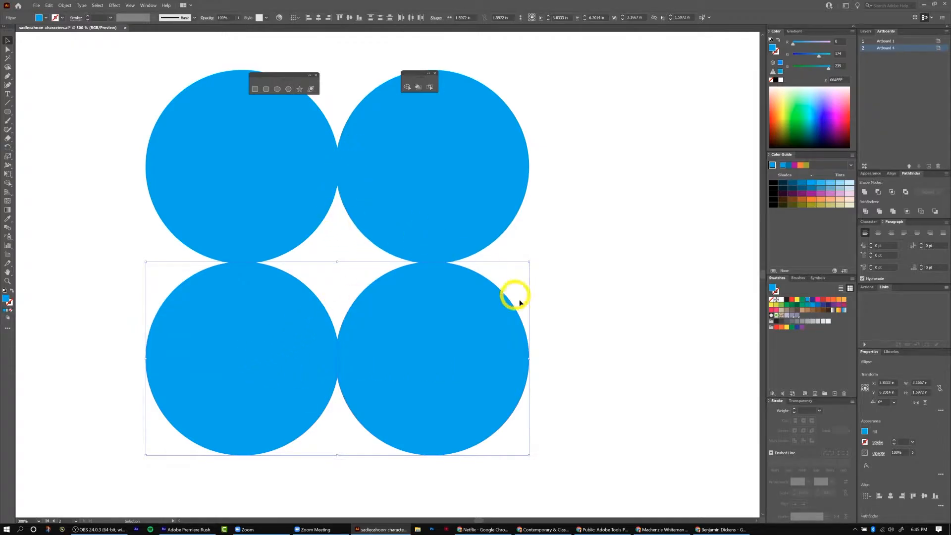
{"action": "left_click", "coordinate": [650, 305]}
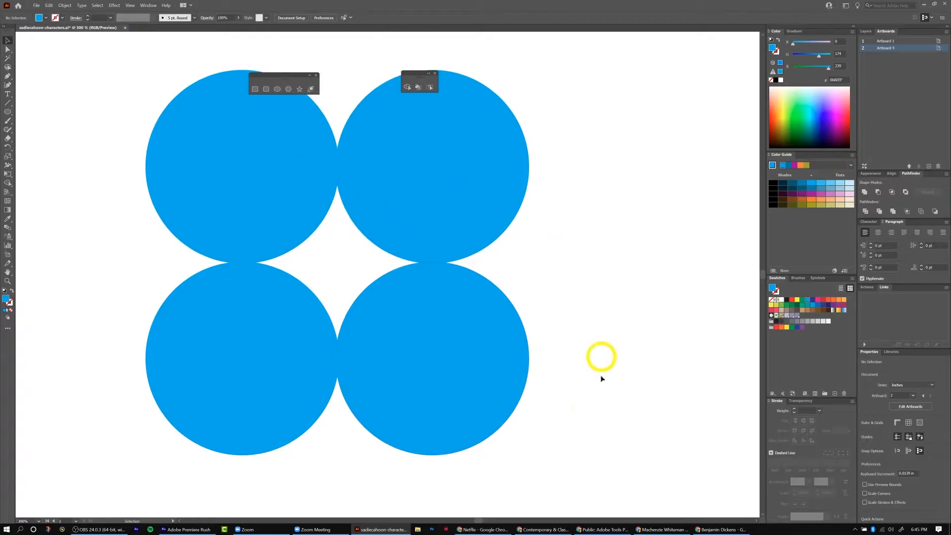
Select all four circles and use Shape Builder to create a shape from the gap between them.
{"action": "left_click_drag", "start_coordinate": [97, 79], "coordinate": [546, 433]}
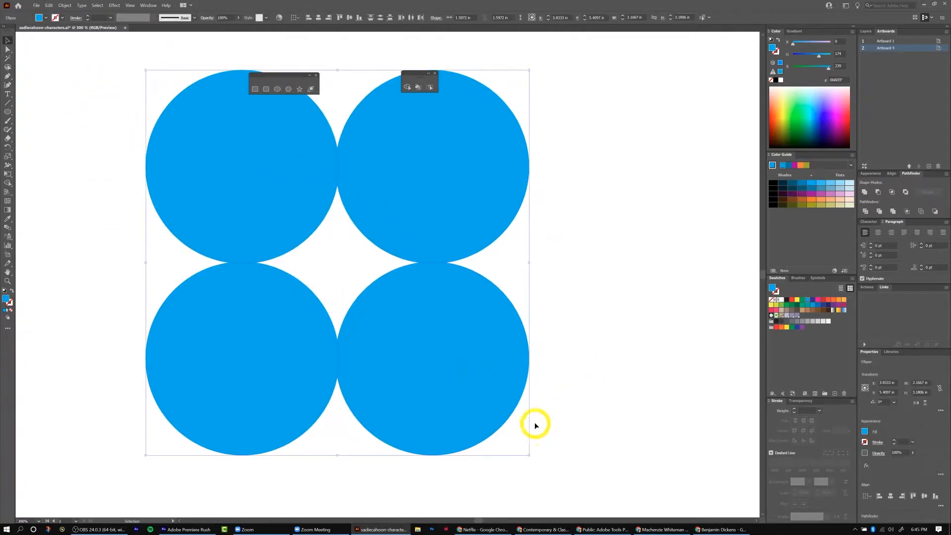
{"action": "left_click", "coordinate": [407, 87]}
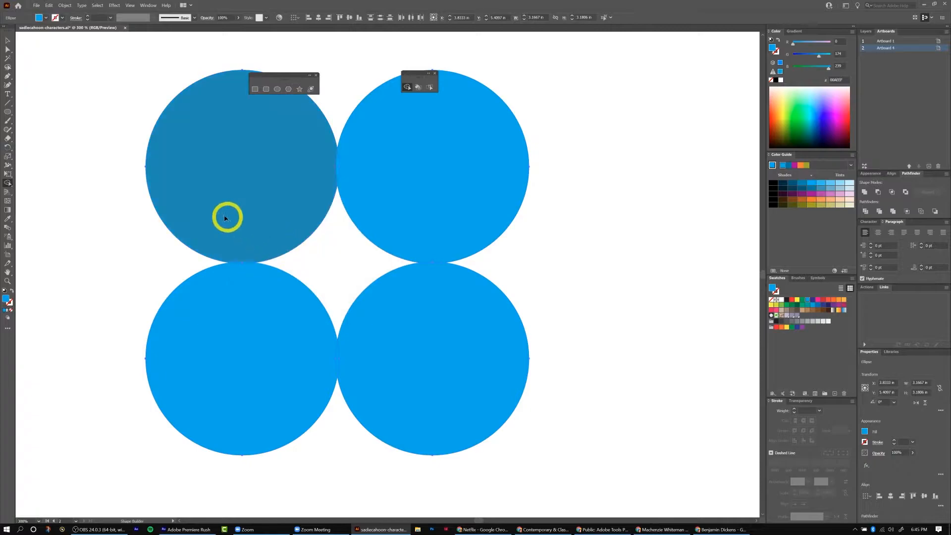
{"action": "left_click", "coordinate": [333, 259]}
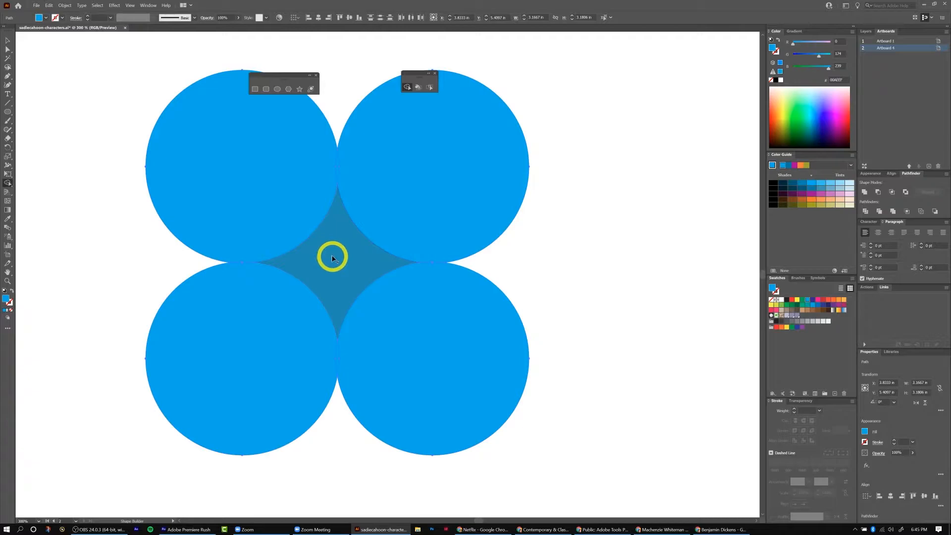
{"action": "key", "text": "v"}
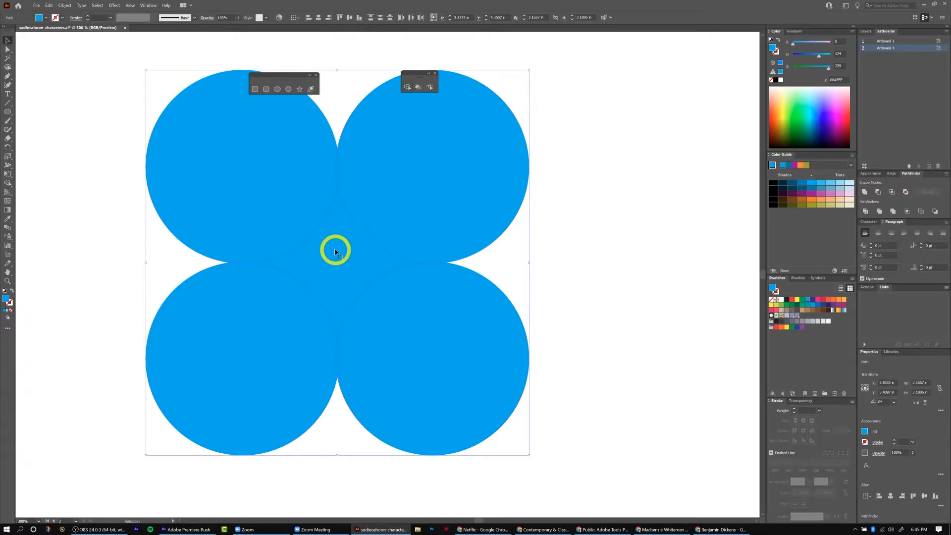
Shift the grouped circles slightly and ungroup them.
{"action": "left_click_drag", "start_coordinate": [335, 251], "coordinate": [360, 258]}
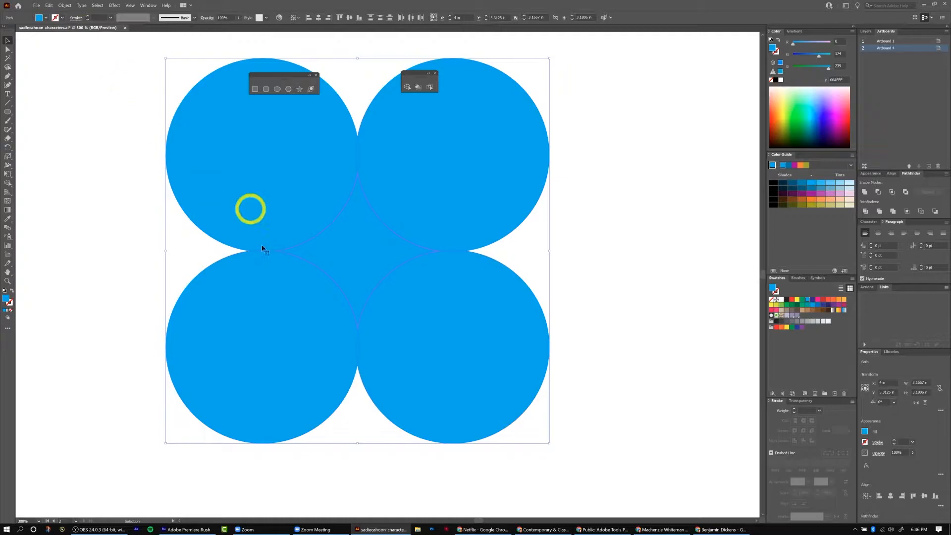
{"action": "key", "text": "ctrl"}
{"action": "key", "text": "ctrl+shift+g"}
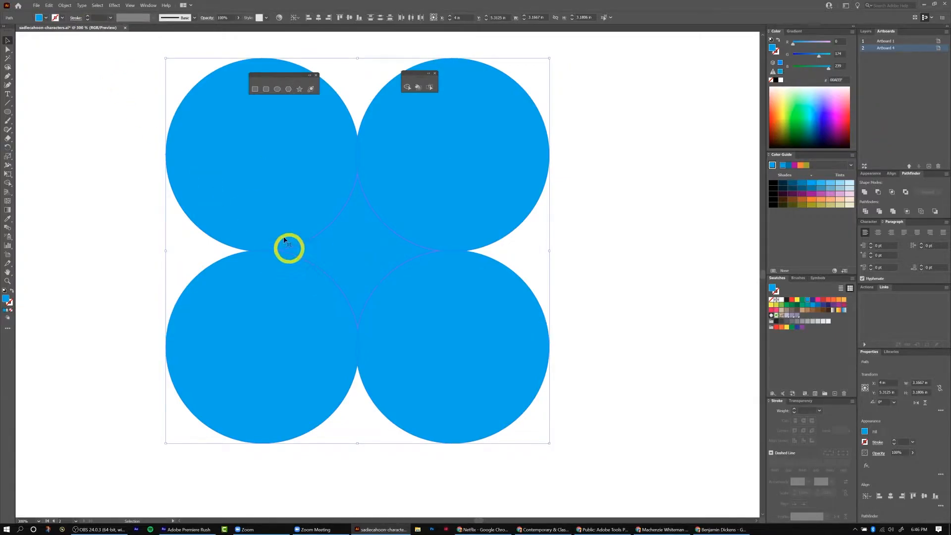
Move the four-pointed star shape out to the right of the circles.
{"action": "left_click", "coordinate": [620, 195]}
{"action": "left_click", "coordinate": [355, 260]}
{"action": "left_click_drag", "start_coordinate": [354, 258], "coordinate": [617, 206]}
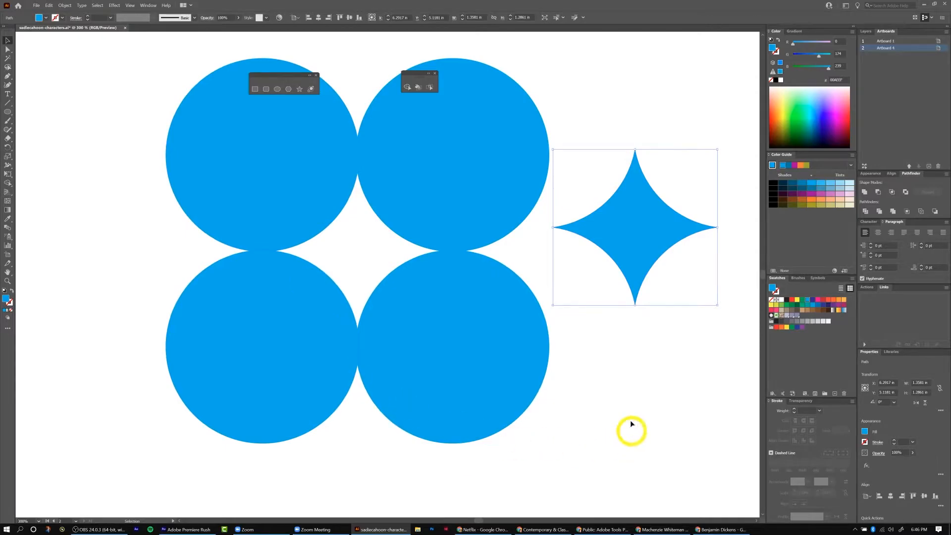
Move the four-pointed star up beside the crescent moon.
{"action": "key", "text": "ctrl+minus"}
{"action": "key", "text": "v"}
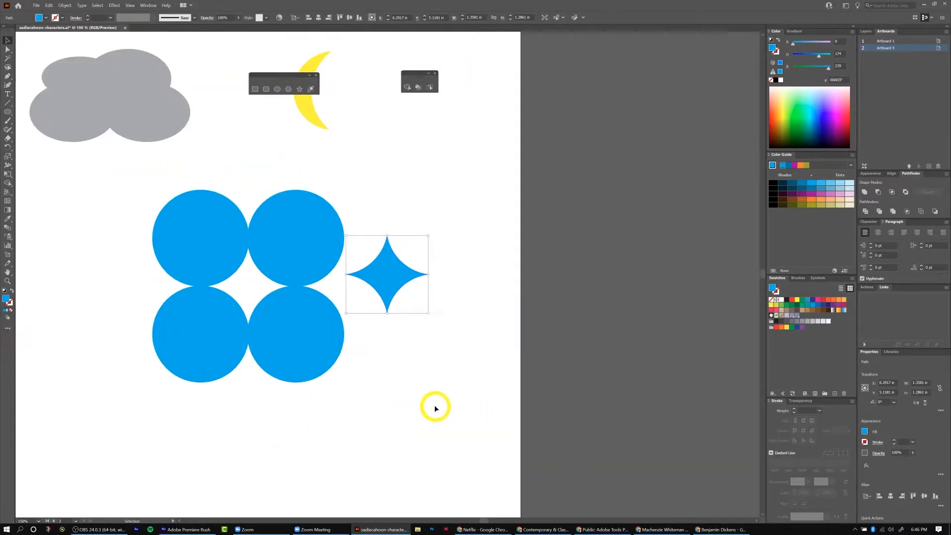
{"action": "left_click_drag", "start_coordinate": [392, 271], "coordinate": [380, 98]}
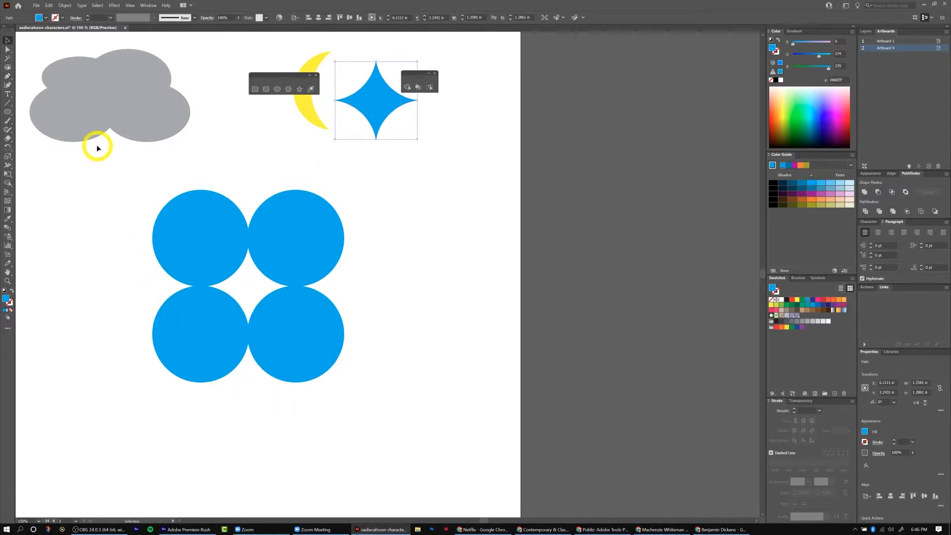
Select the four blue circles and delete them.
{"action": "left_click", "coordinate": [110, 194]}
{"action": "left_click_drag", "start_coordinate": [350, 391], "coordinate": [350, 391]}
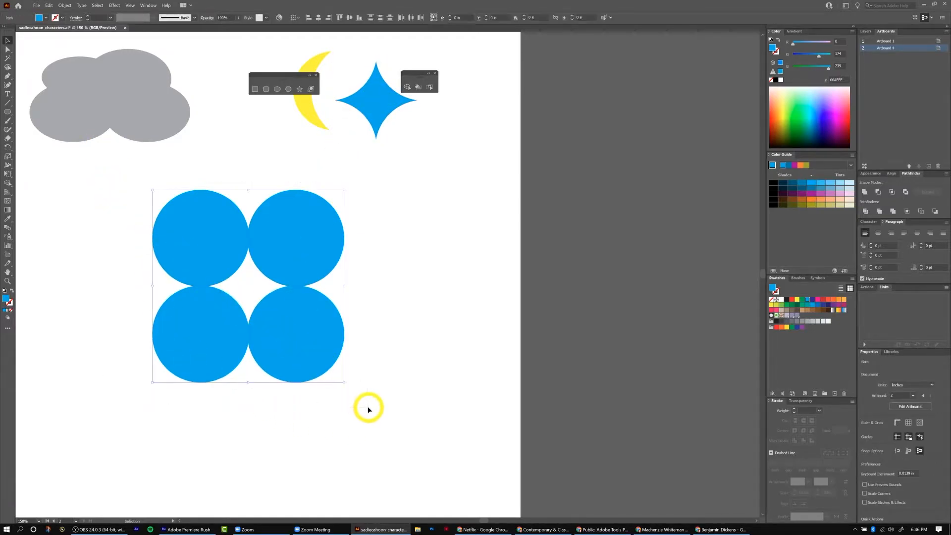
{"action": "key", "text": "Delete"}
Move the two floating tool panels off the second artboard.
{"action": "key", "text": "ctrl+minus"}
{"action": "left_click_drag", "start_coordinate": [205, 410], "coordinate": [333, 374]}
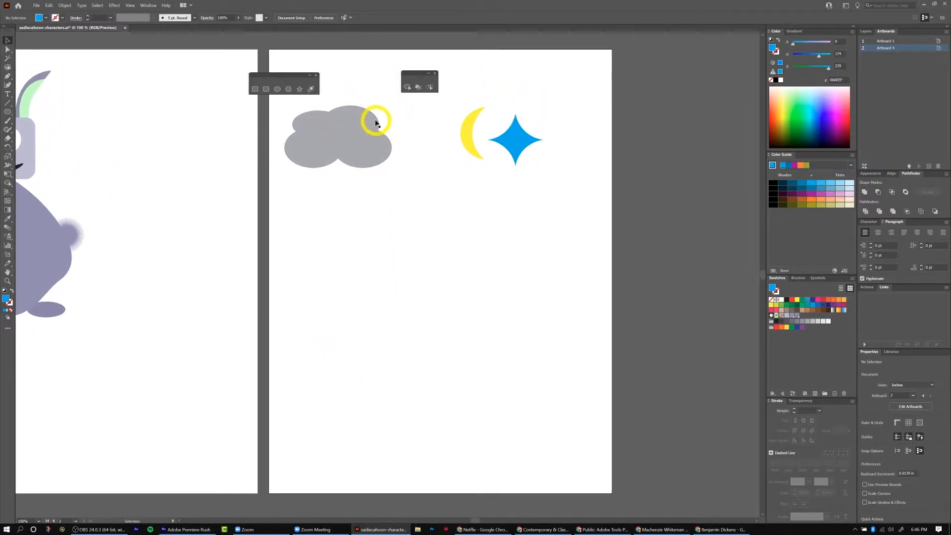
{"action": "left_click_drag", "start_coordinate": [451, 163], "coordinate": [165, 49]}
{"action": "left_click_drag", "start_coordinate": [406, 76], "coordinate": [156, 92]}
Enlarge the crescent moon in the artboard's upper-left corner and place the cloud against its inner curve.
{"action": "left_click_drag", "start_coordinate": [350, 139], "coordinate": [500, 126]}
{"action": "left_click", "coordinate": [346, 76]}
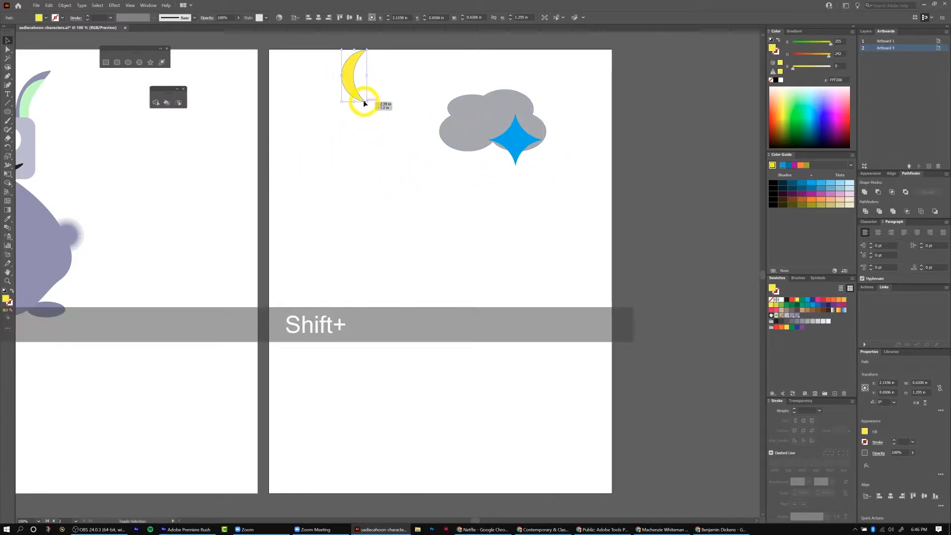
{"action": "left_click_drag", "start_coordinate": [367, 103], "coordinate": [411, 183]}
{"action": "left_click_drag", "start_coordinate": [365, 85], "coordinate": [324, 97]}
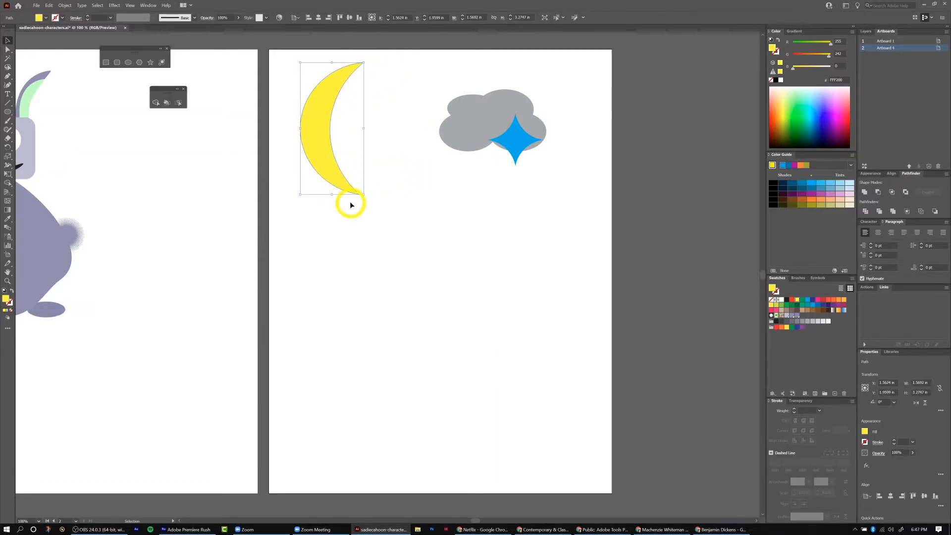
{"action": "left_click_drag", "start_coordinate": [364, 194], "coordinate": [353, 173]}
{"action": "left_click_drag", "start_coordinate": [485, 125], "coordinate": [398, 134]}
Scale the star down to a small size and deselect it.
{"action": "left_click", "coordinate": [520, 143]}
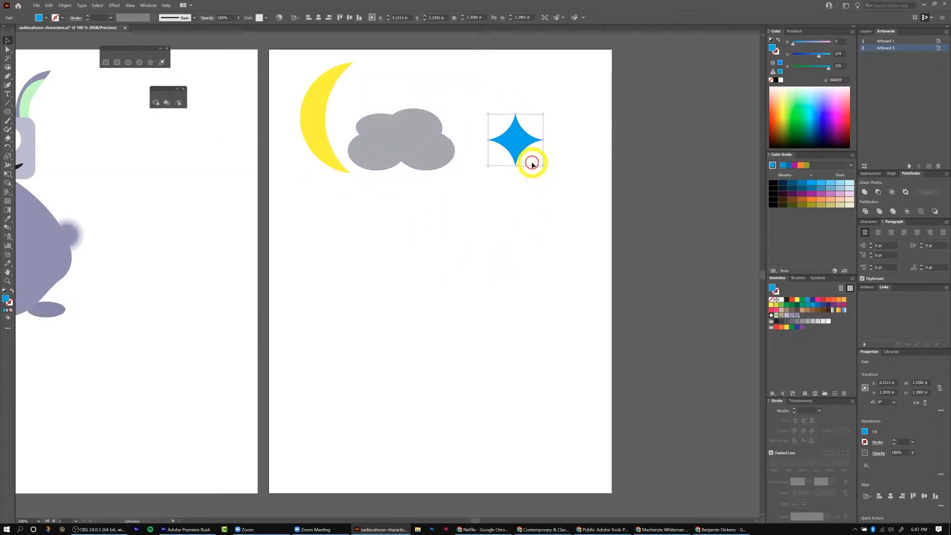
{"action": "left_click_drag", "start_coordinate": [544, 166], "coordinate": [502, 128]}
{"action": "left_click", "coordinate": [476, 268]}
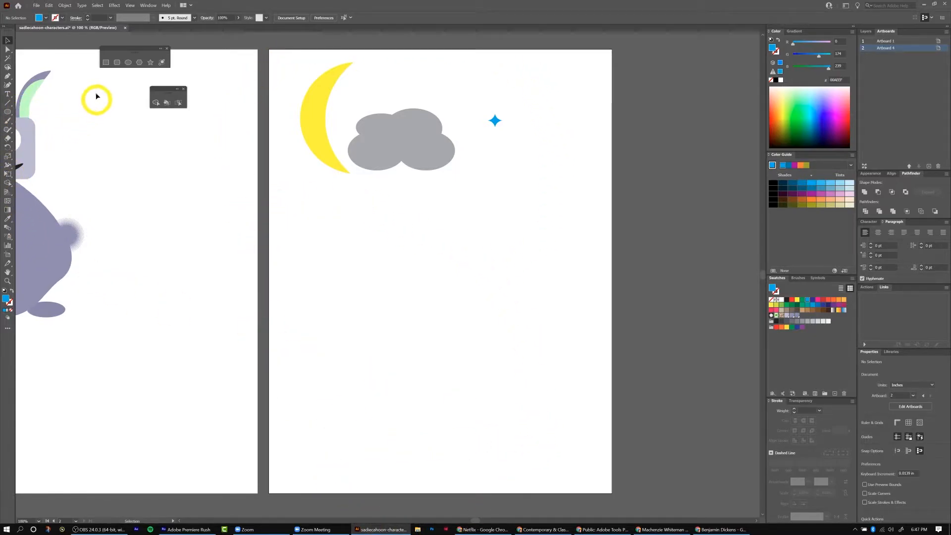
Draw a rectangle covering the second artboard from its top edge down to about 9 in.
{"action": "left_click", "coordinate": [107, 63]}
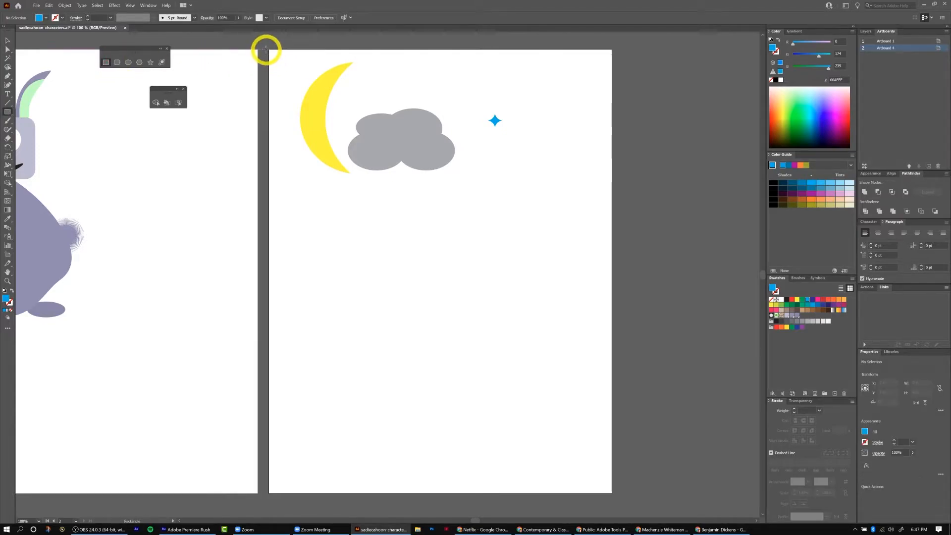
{"action": "left_click_drag", "start_coordinate": [267, 50], "coordinate": [612, 413]}
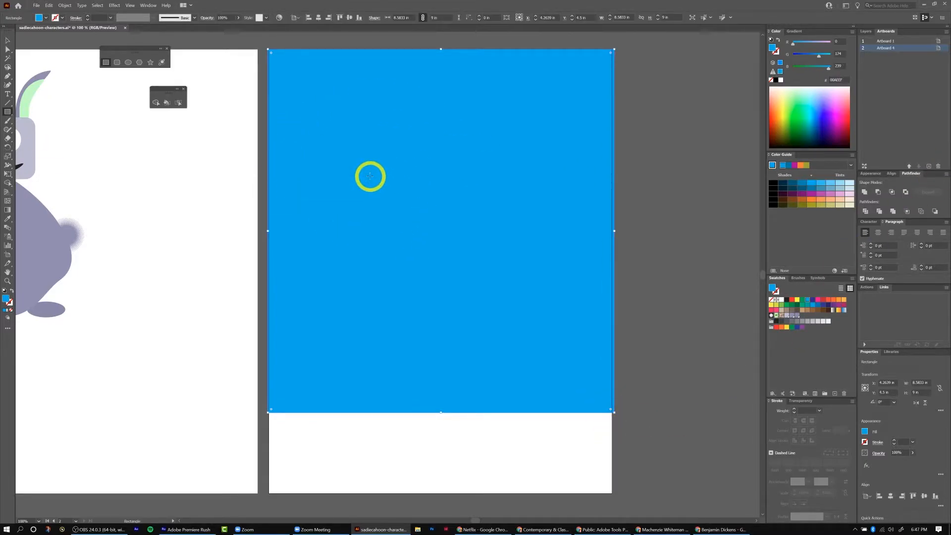
Send the rectangle backward twice in the stacking order.
{"action": "left_click", "coordinate": [866, 31]}
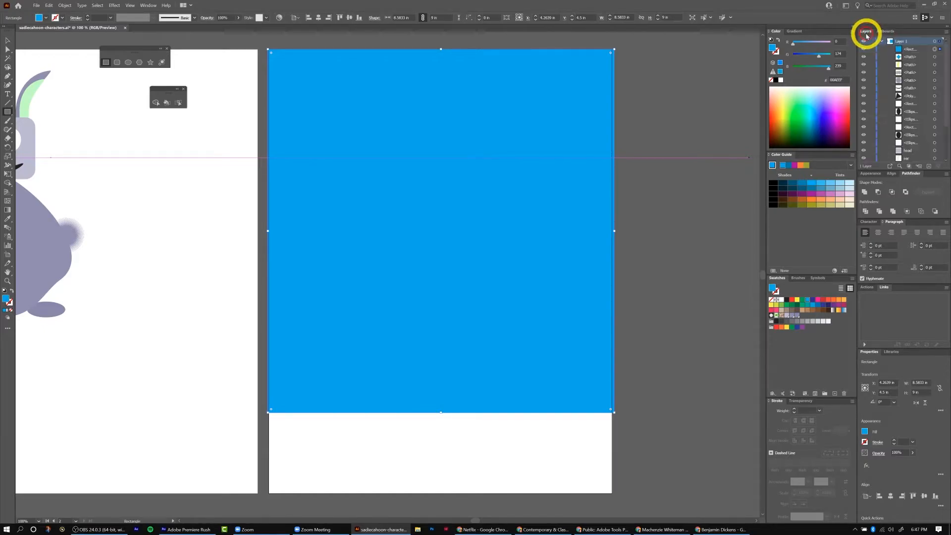
{"action": "key", "text": "ctrl+bracketleft"}
{"action": "key", "text": "ctrl+bracketleft"}
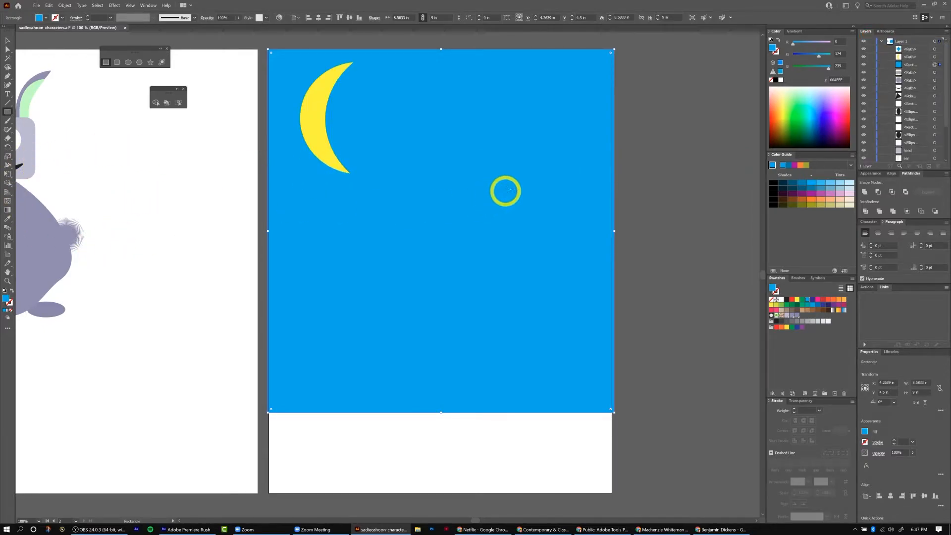
Add a new layer and rename the original layer Bunny.
{"action": "left_click", "coordinate": [881, 41]}
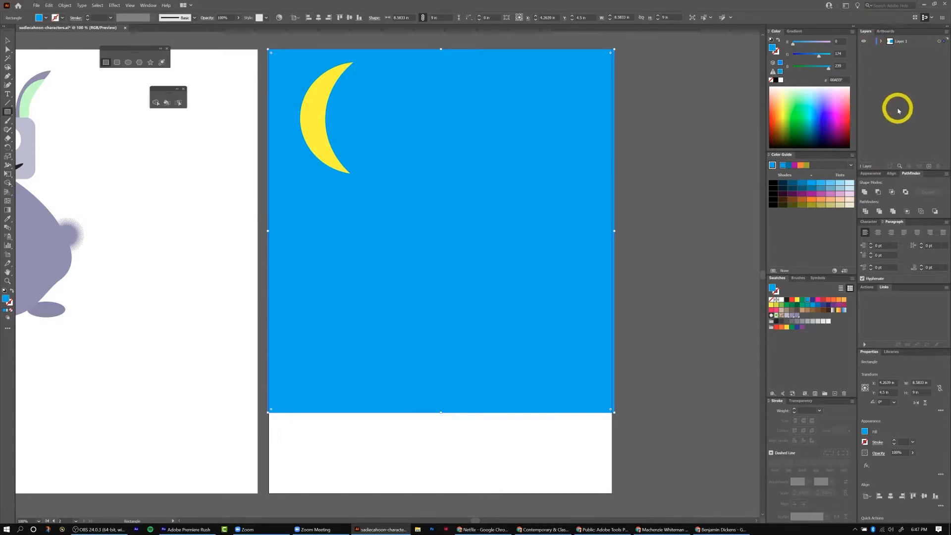
{"action": "left_click", "coordinate": [929, 166]}
{"action": "double_click", "coordinate": [899, 49]}
{"action": "left_click", "coordinate": [904, 75]}
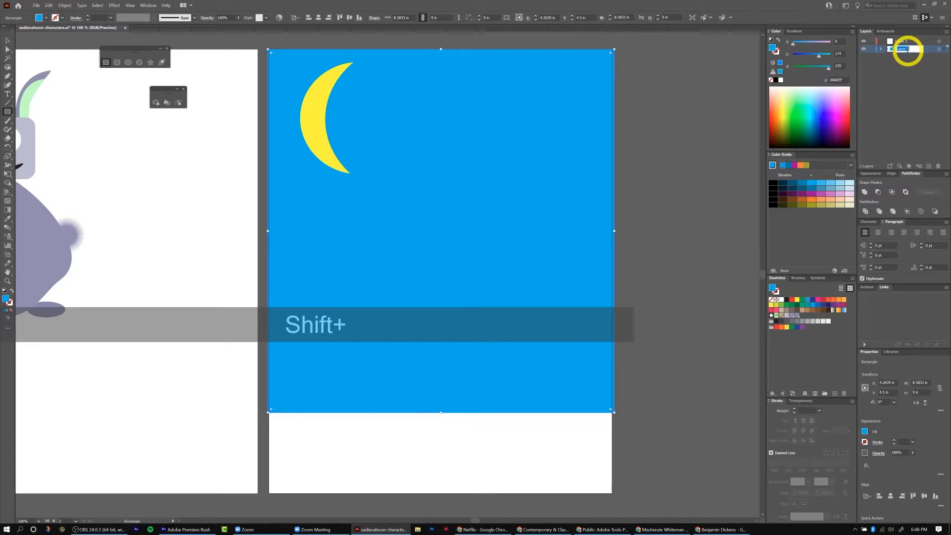
{"action": "type", "text": "Bunny"}
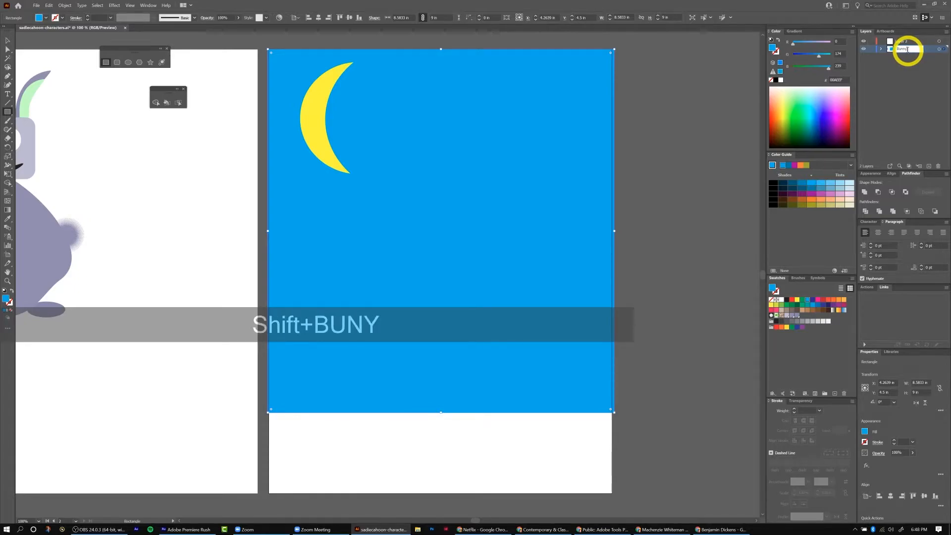
{"action": "key", "text": "Return"}
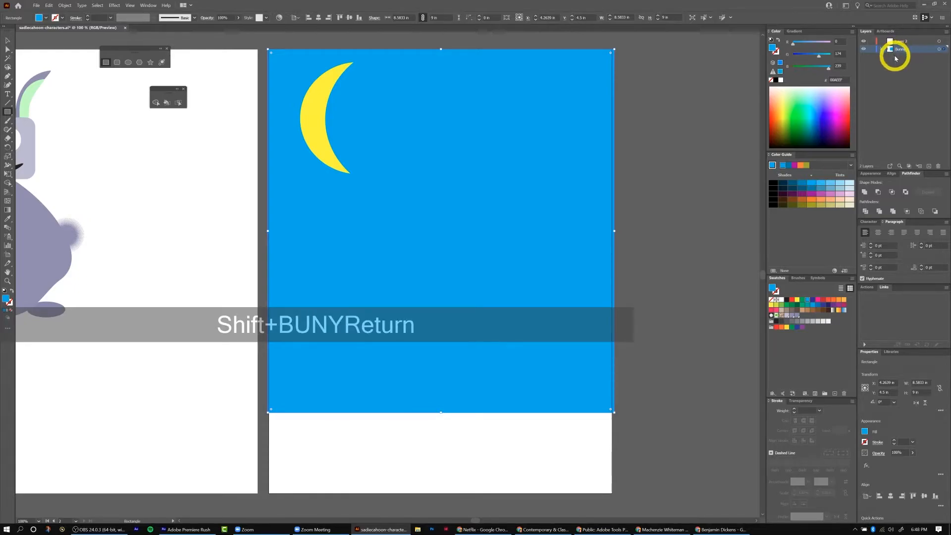
Rename the new layer night time scene and move the scene shapes from Bunny into it.
{"action": "double_click", "coordinate": [899, 43]}
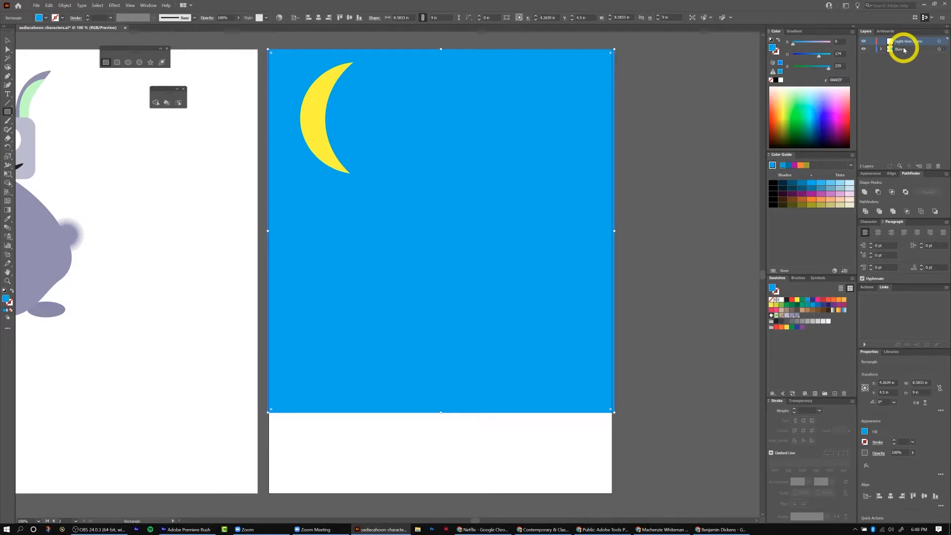
{"action": "left_click", "coordinate": [881, 49]}
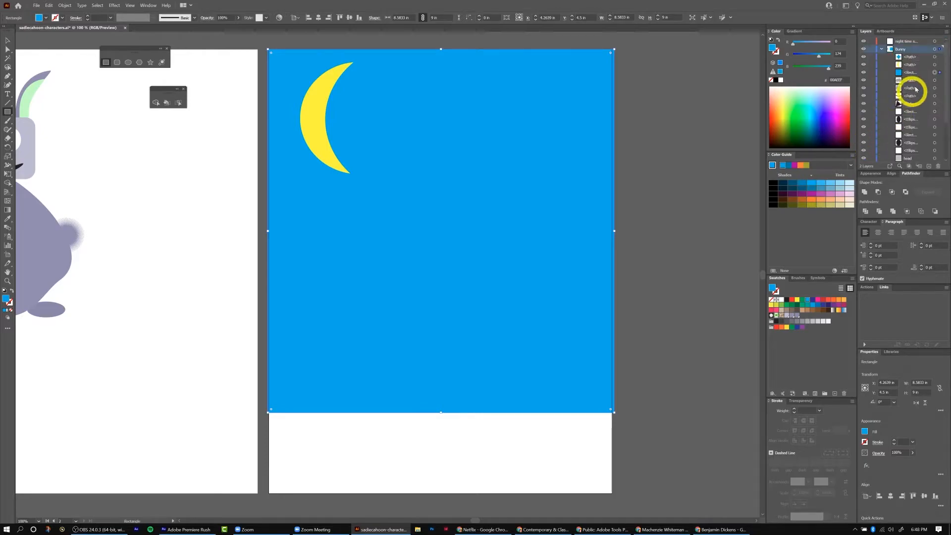
{"action": "left_click", "coordinate": [915, 58]}
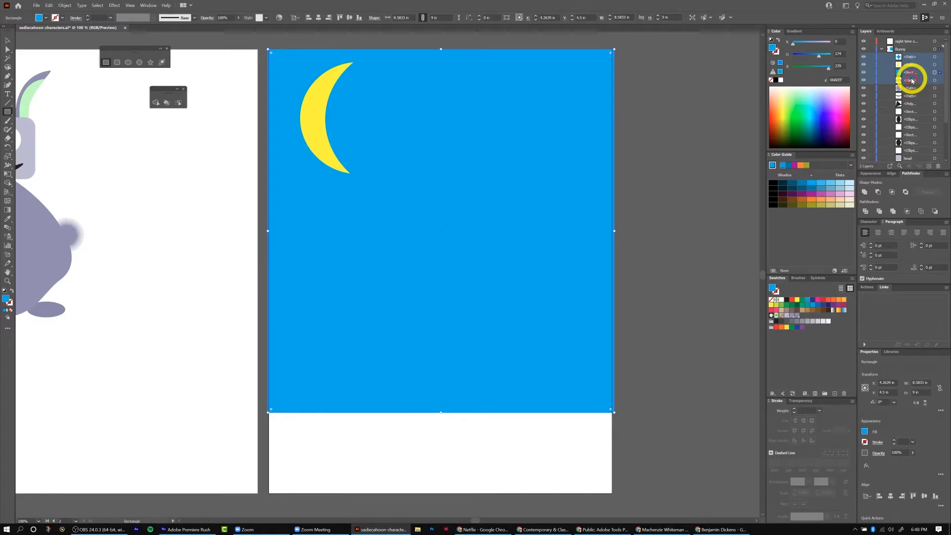
{"action": "left_click_drag", "start_coordinate": [905, 46], "coordinate": [906, 41]}
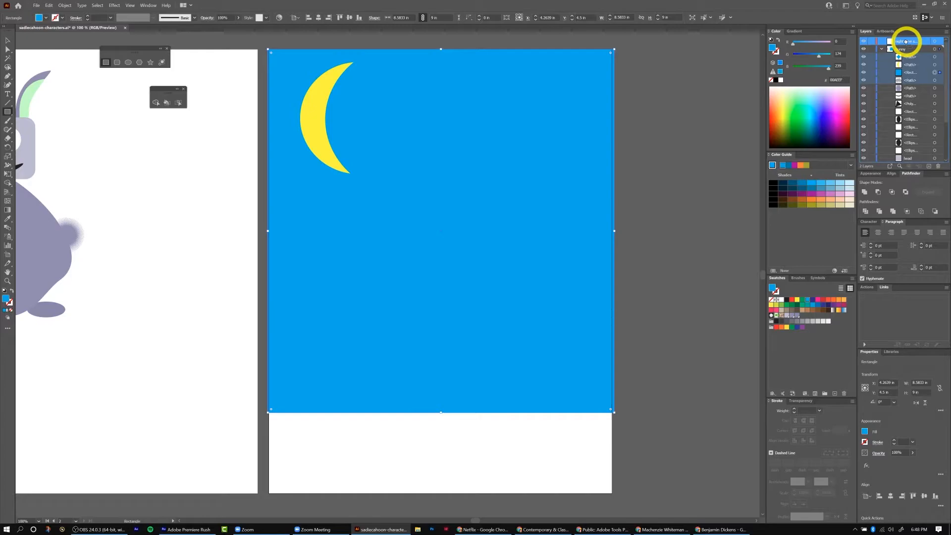
{"action": "left_click_drag", "start_coordinate": [906, 42], "coordinate": [907, 43]}
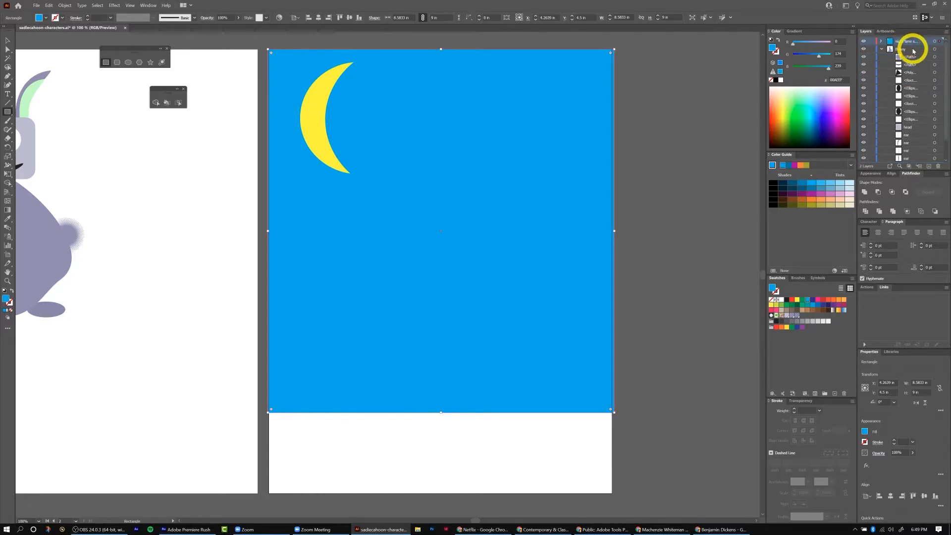
Move the background rectangle to the bottom of the night time scene layer.
{"action": "left_click", "coordinate": [881, 49]}
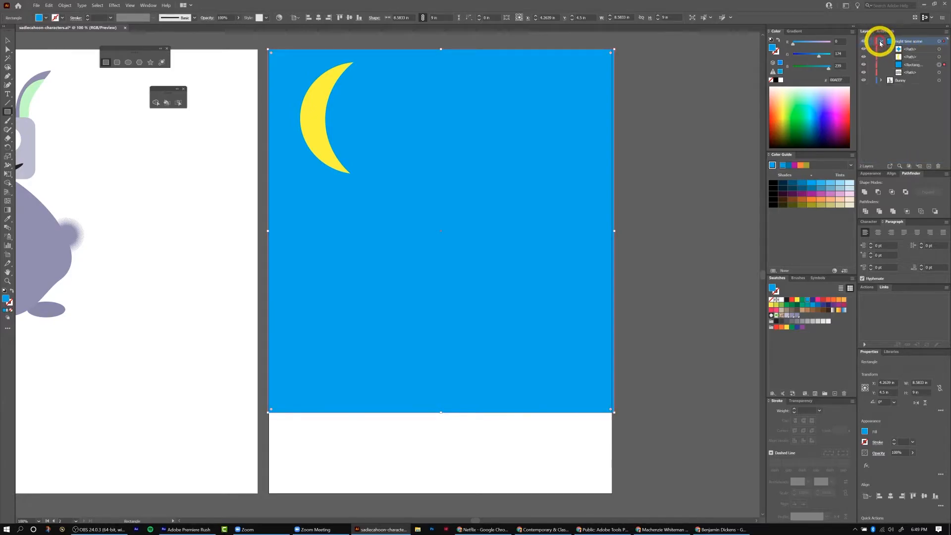
{"action": "left_click", "coordinate": [911, 65]}
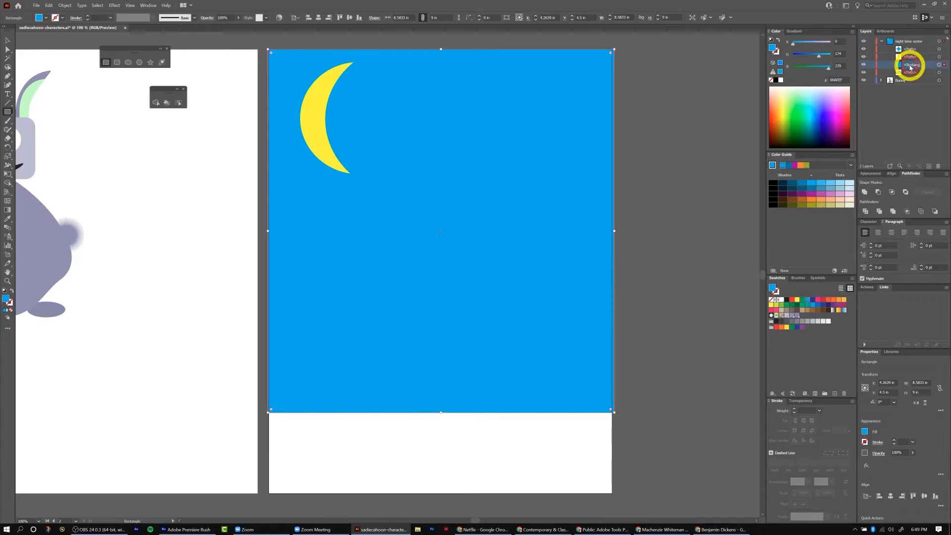
{"action": "left_click_drag", "start_coordinate": [910, 67], "coordinate": [910, 81]}
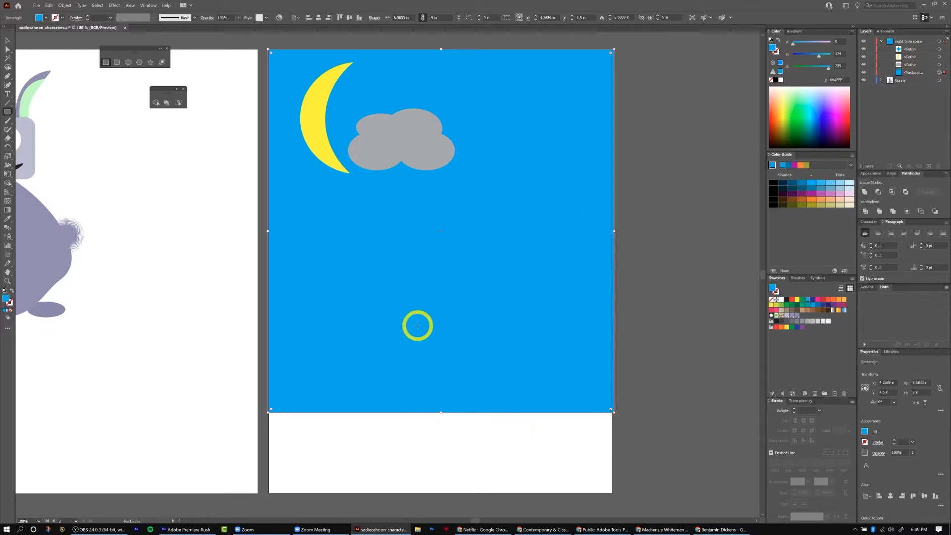
Fill the background rectangle with a dark navy blue and deselect it.
{"action": "key", "text": "v"}
{"action": "left_click", "coordinate": [461, 468]}
{"action": "left_click", "coordinate": [510, 390]}
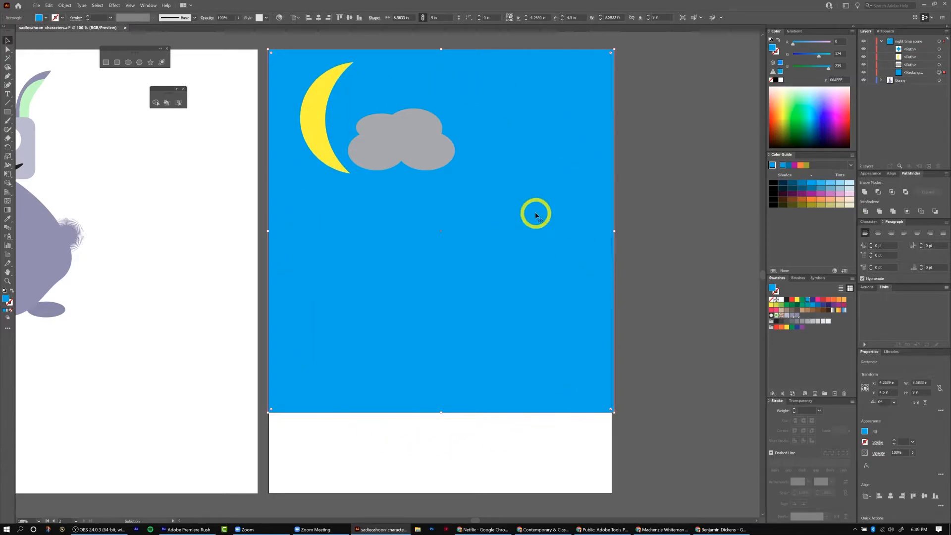
{"action": "left_click", "coordinate": [775, 187]}
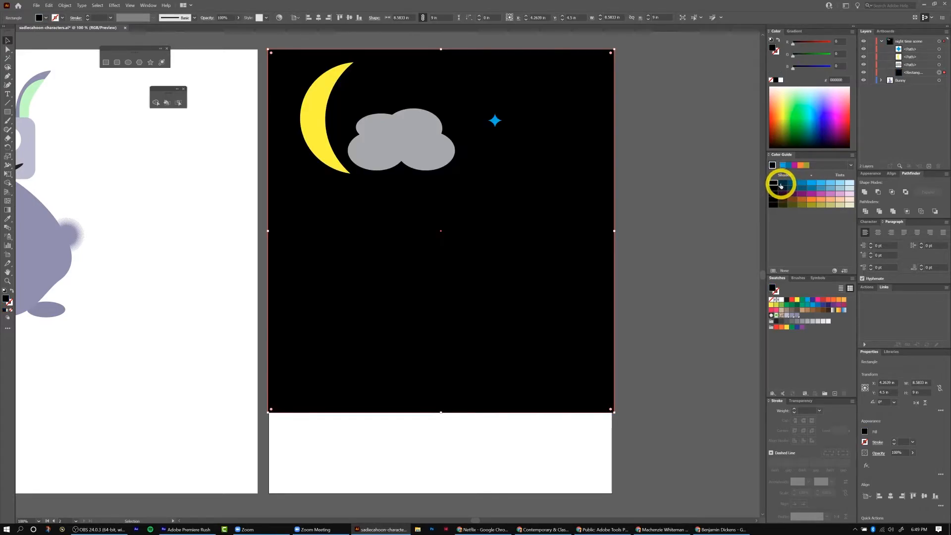
{"action": "left_click", "coordinate": [782, 186]}
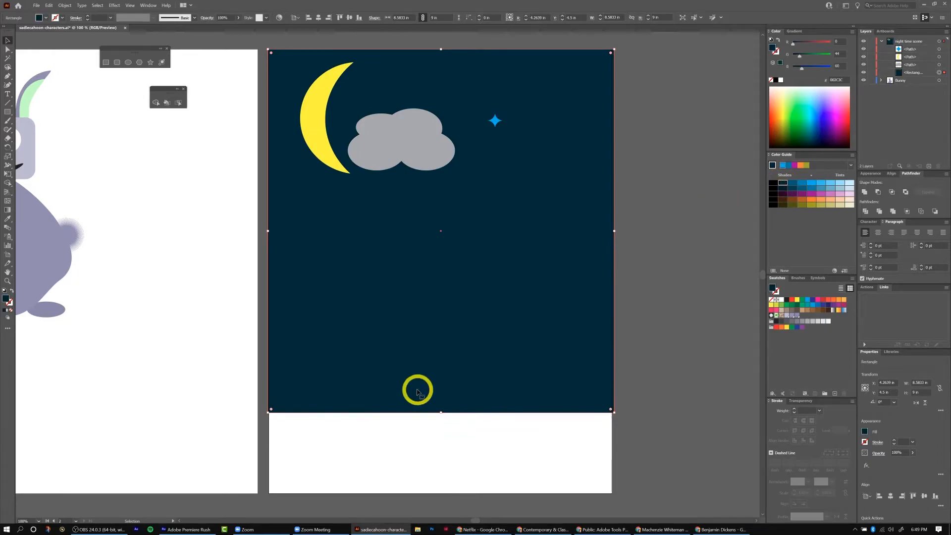
{"action": "key", "text": "ctrl+shift+a"}
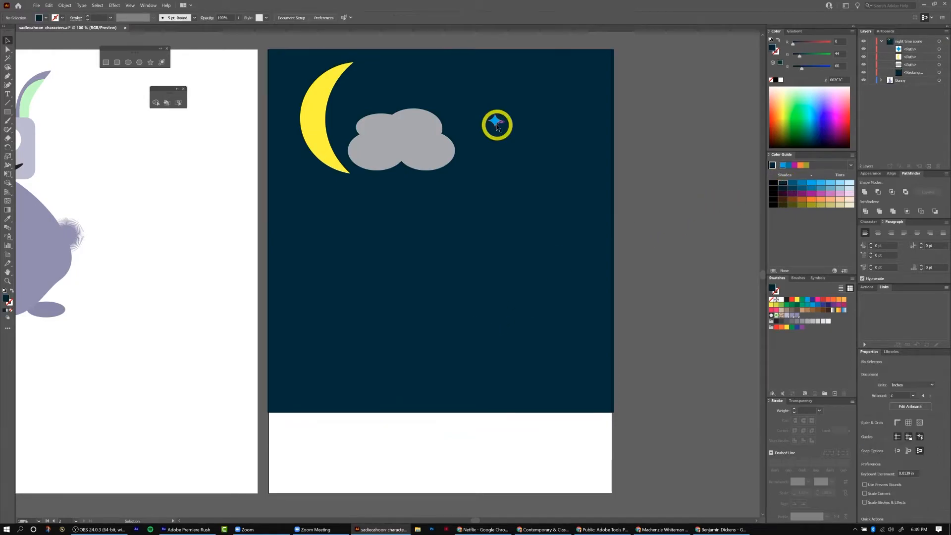
Recolor the star pale yellow.
{"action": "left_click", "coordinate": [494, 123]}
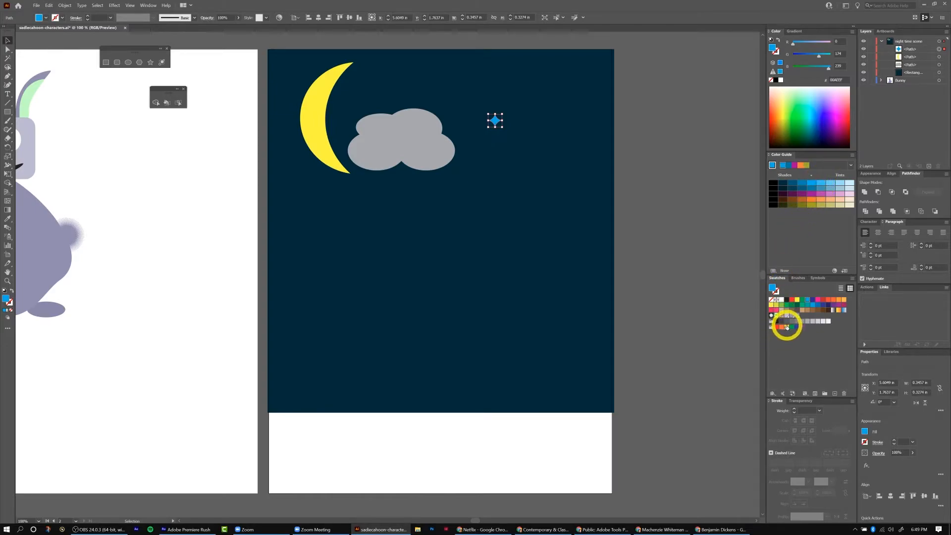
{"action": "left_click", "coordinate": [795, 299]}
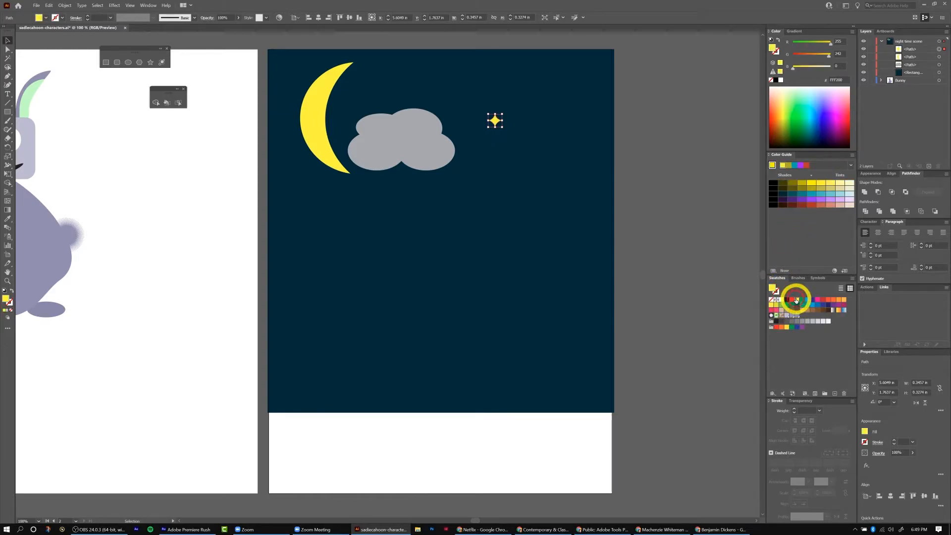
{"action": "left_click", "coordinate": [839, 185]}
Recolor the crescent moon pale blue and shrink it in the top-left corner.
{"action": "left_click", "coordinate": [324, 97]}
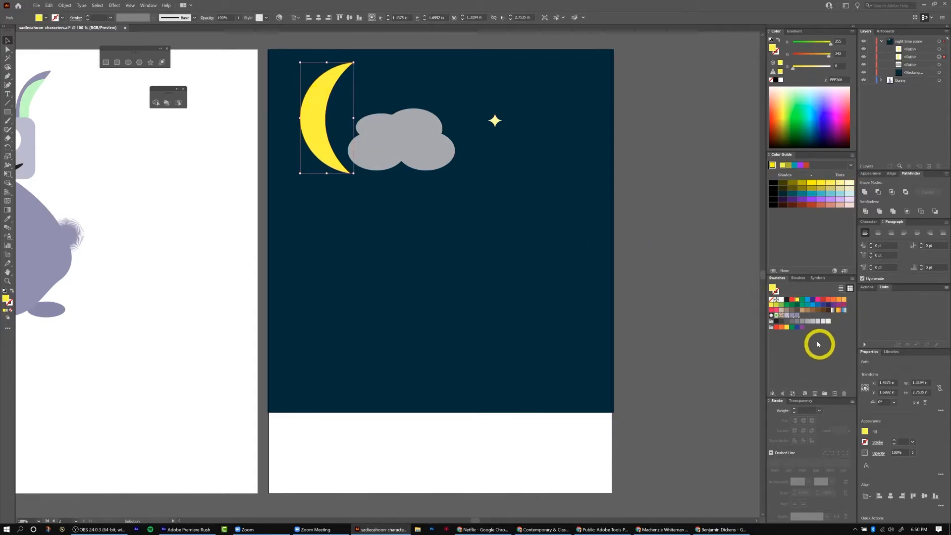
{"action": "left_click", "coordinate": [850, 195]}
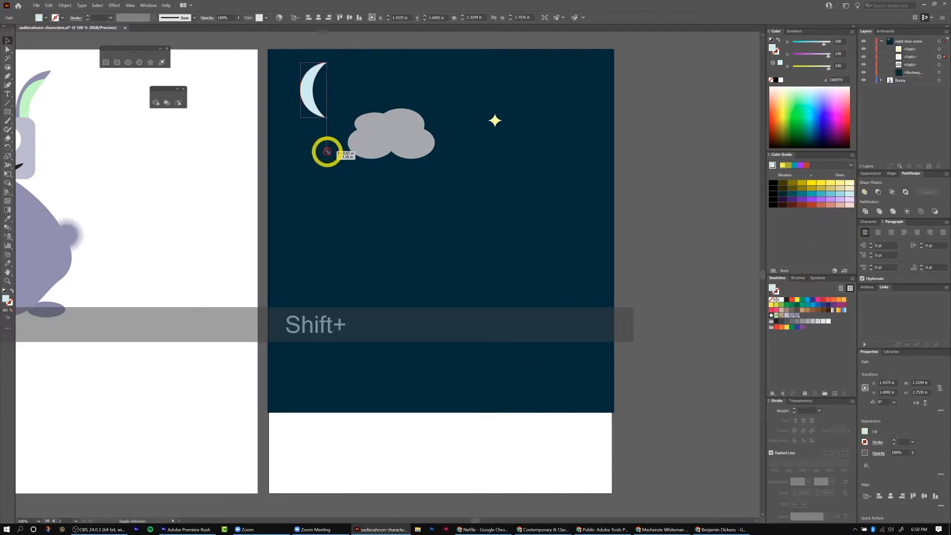
{"action": "left_click_drag", "start_coordinate": [308, 96], "coordinate": [293, 97]}
Move the gray cloud down beneath the moon.
{"action": "left_click", "coordinate": [605, 334]}
{"action": "left_click_drag", "start_coordinate": [398, 138], "coordinate": [335, 157]}
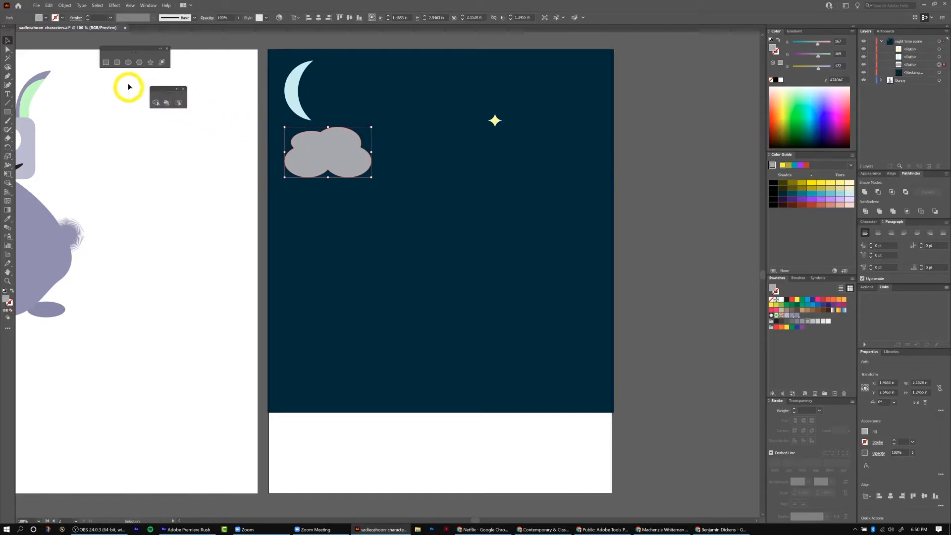
Draw three overlapping ellipses beside the star to build a second cloud.
{"action": "left_click", "coordinate": [125, 64]}
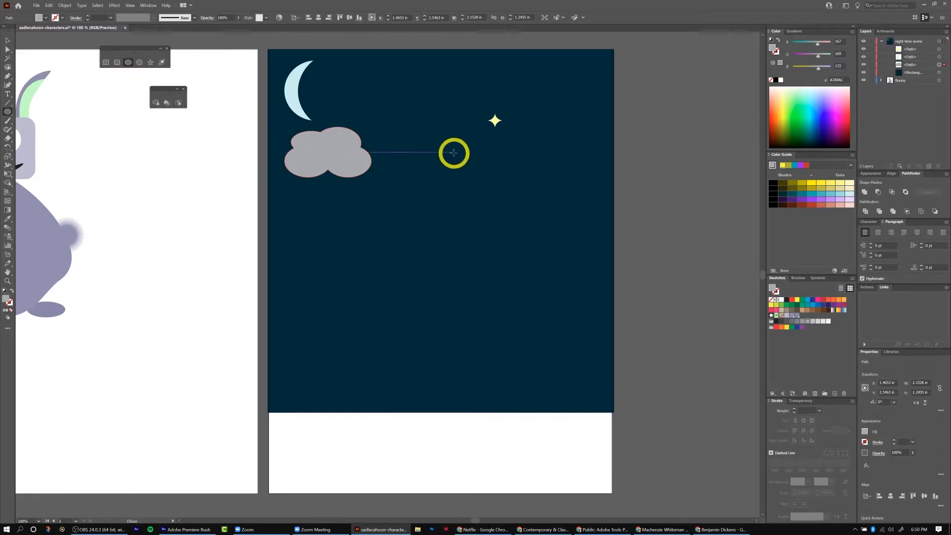
{"action": "mouse_move", "coordinate": [427, 137]}
{"action": "left_mouse_down"}
{"action": "mouse_move", "coordinate": [460, 153]}
{"action": "mouse_move", "coordinate": [480, 144]}
{"action": "mouse_move", "coordinate": [509, 158]}
{"action": "left_mouse_up"}
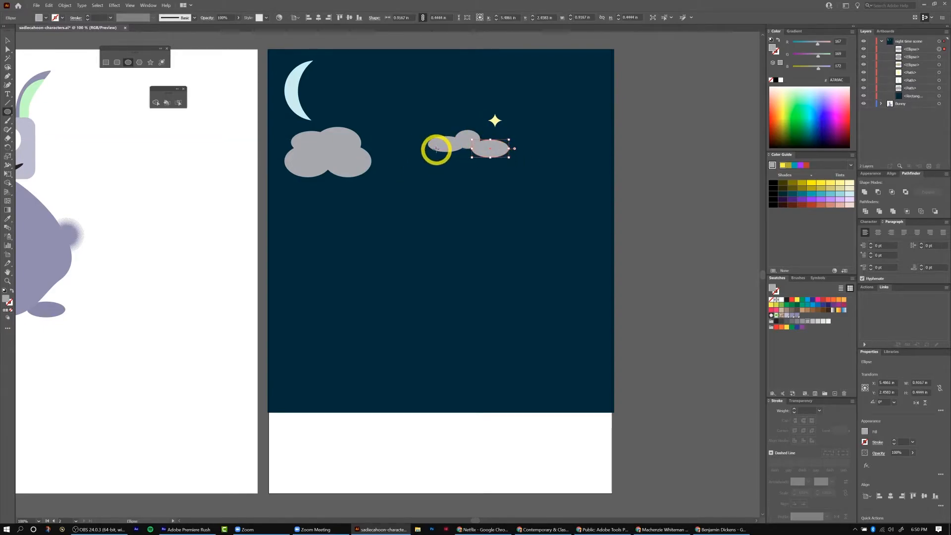
{"action": "left_click_drag", "start_coordinate": [433, 147], "coordinate": [492, 167]}
{"action": "key", "text": "v"}
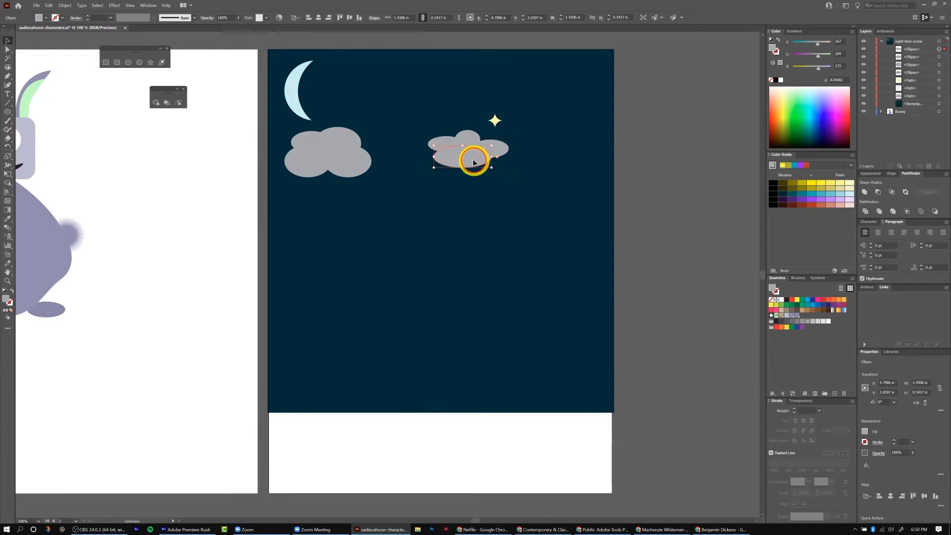
{"action": "left_click_drag", "start_coordinate": [455, 163], "coordinate": [456, 164]}
{"action": "left_click", "coordinate": [645, 187]}
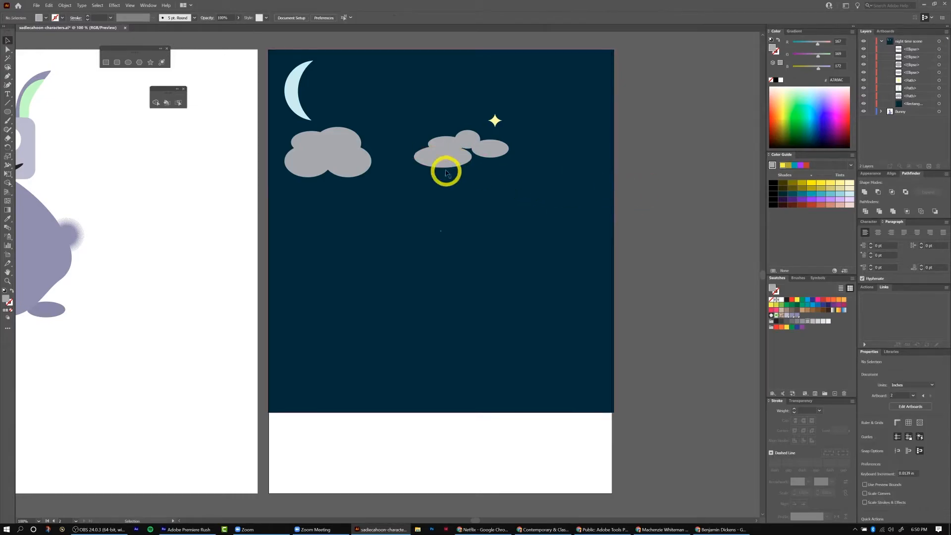
{"action": "left_click", "coordinate": [127, 62]}
{"action": "left_click_drag", "start_coordinate": [455, 147], "coordinate": [488, 164]}
{"action": "key", "text": "v"}
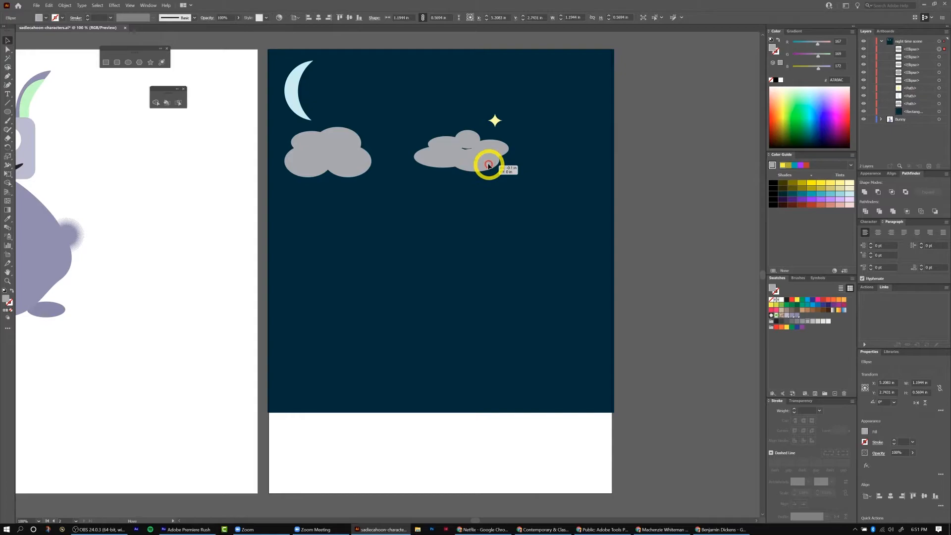
Lock the background rectangle so it can no longer be selected.
{"action": "left_click", "coordinate": [564, 199]}
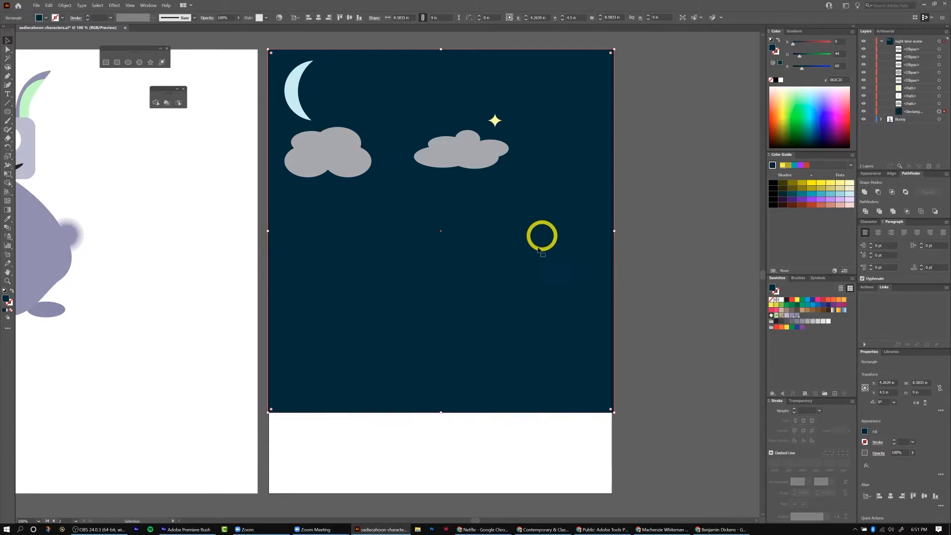
{"action": "left_click", "coordinate": [872, 112]}
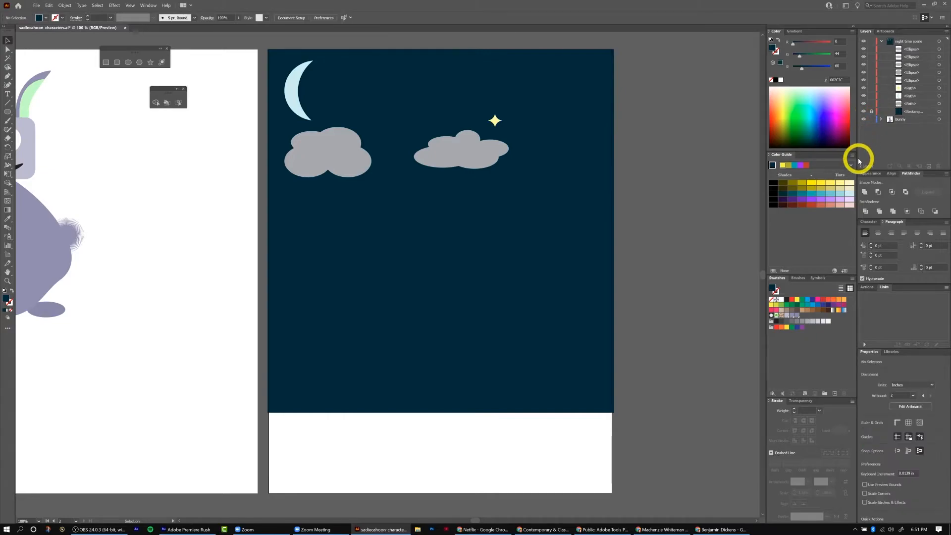
Select the new cloud's ellipses and merge them into one shape with the Shape Builder tool.
{"action": "left_click_drag", "start_coordinate": [416, 216], "coordinate": [526, 290]}
{"action": "left_click_drag", "start_coordinate": [407, 128], "coordinate": [516, 187]}
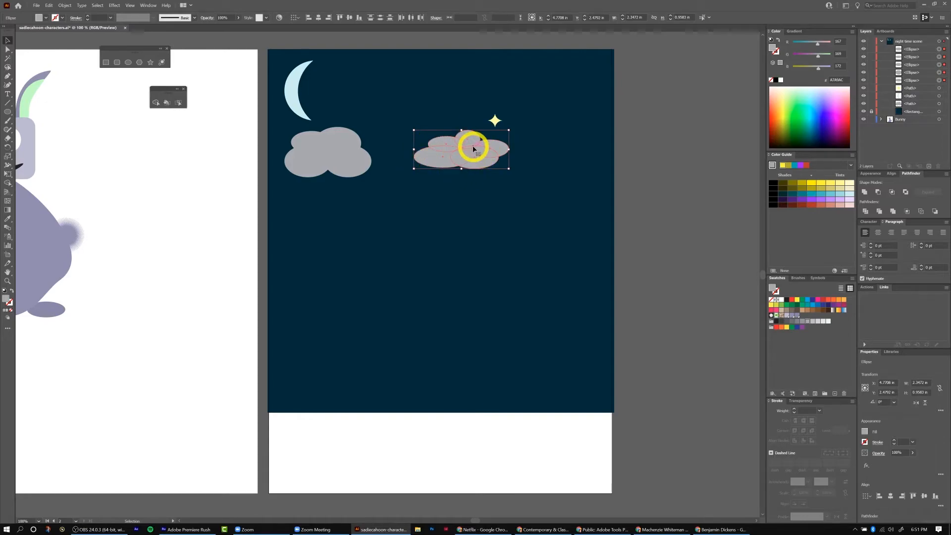
{"action": "left_click", "coordinate": [156, 103]}
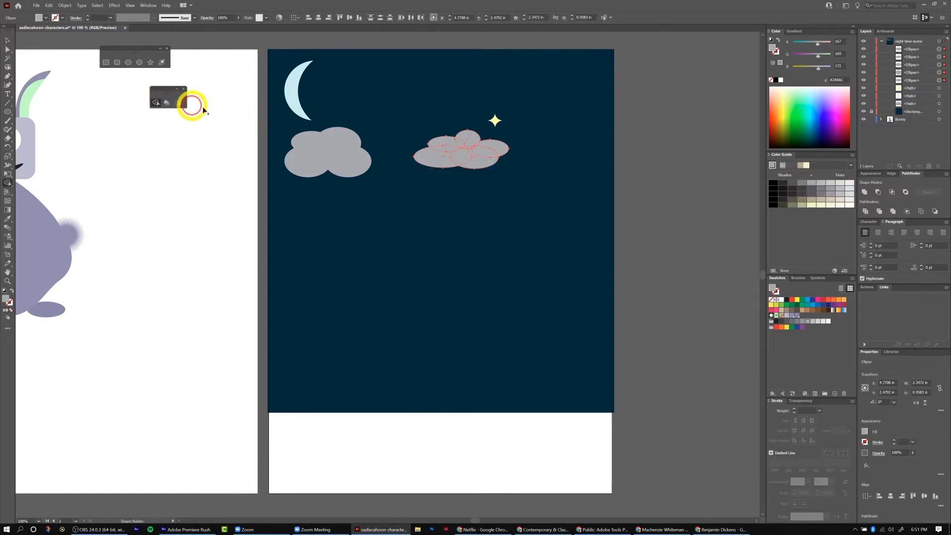
{"action": "mouse_move", "coordinate": [434, 163]}
{"action": "left_mouse_down"}
{"action": "mouse_move", "coordinate": [448, 138]}
{"action": "mouse_move", "coordinate": [475, 143]}
{"action": "mouse_move", "coordinate": [461, 157]}
{"action": "mouse_move", "coordinate": [495, 144]}
{"action": "mouse_move", "coordinate": [493, 162]}
{"action": "left_mouse_up"}
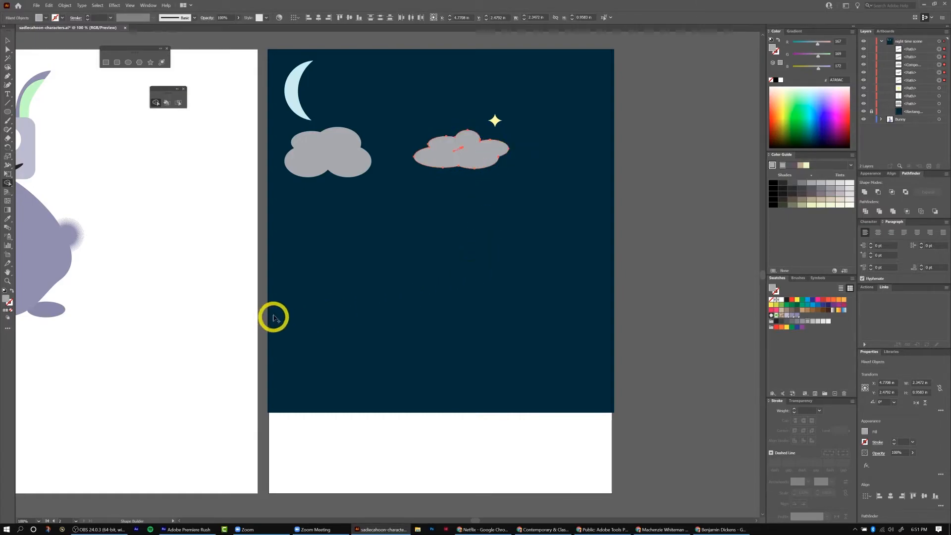
{"action": "left_click", "coordinate": [459, 150]}
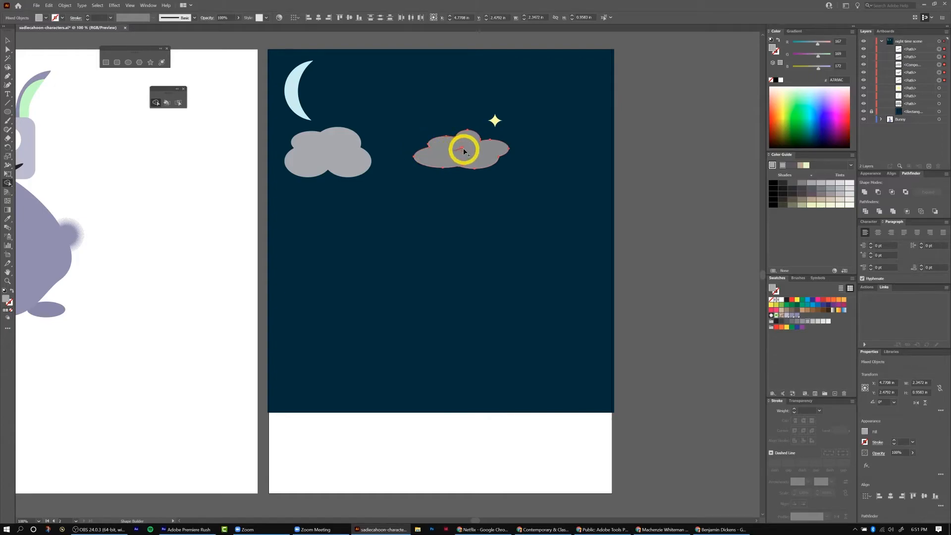
{"action": "left_click", "coordinate": [463, 150]}
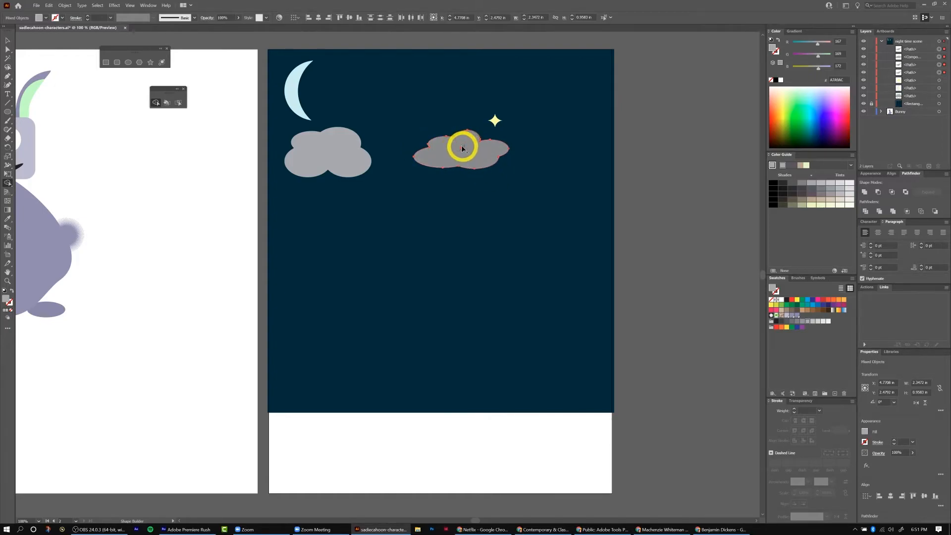
{"action": "left_click", "coordinate": [462, 151]}
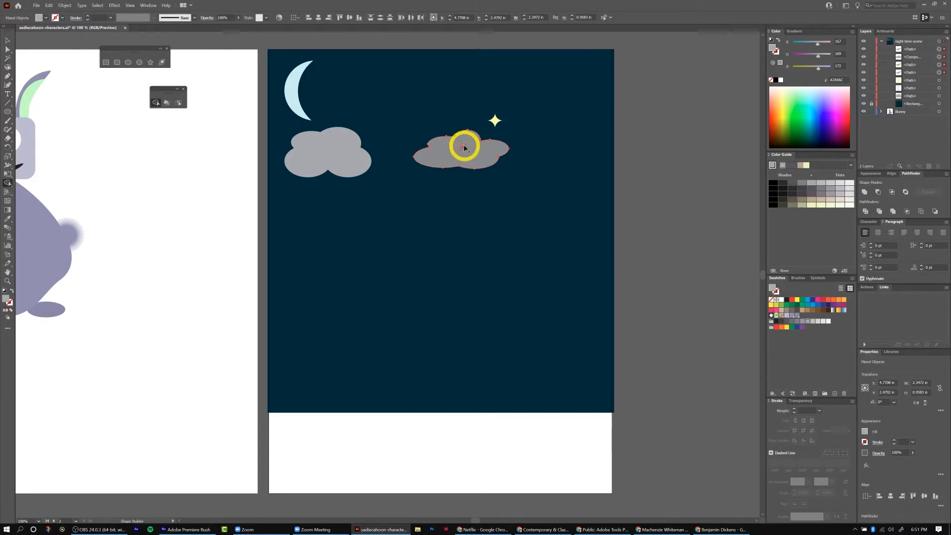
Merge the small leftover fragment inside the new cloud into the shape with the Shape Builder.
{"action": "key", "text": "ctrl+equal"}
{"action": "key", "text": "ctrl+equal"}
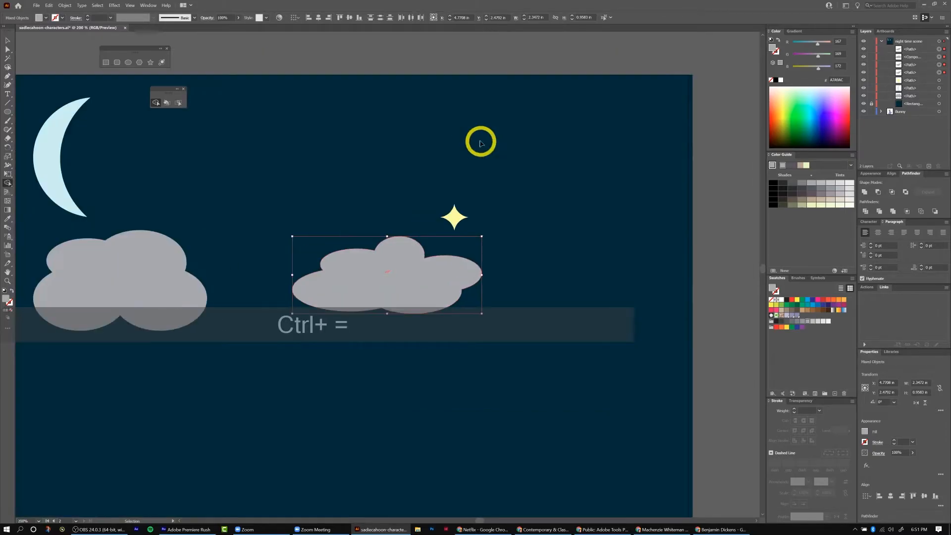
{"action": "key", "text": "ctrl+equal"}
{"action": "key", "text": "ctrl+equal"}
{"action": "key", "text": "ctrl+equal"}
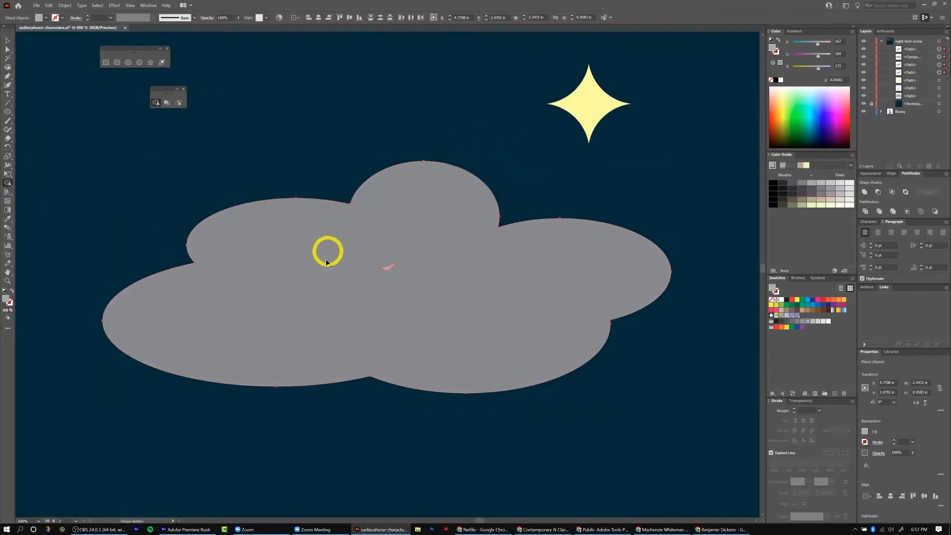
{"action": "left_click_drag", "start_coordinate": [363, 287], "coordinate": [393, 267]}
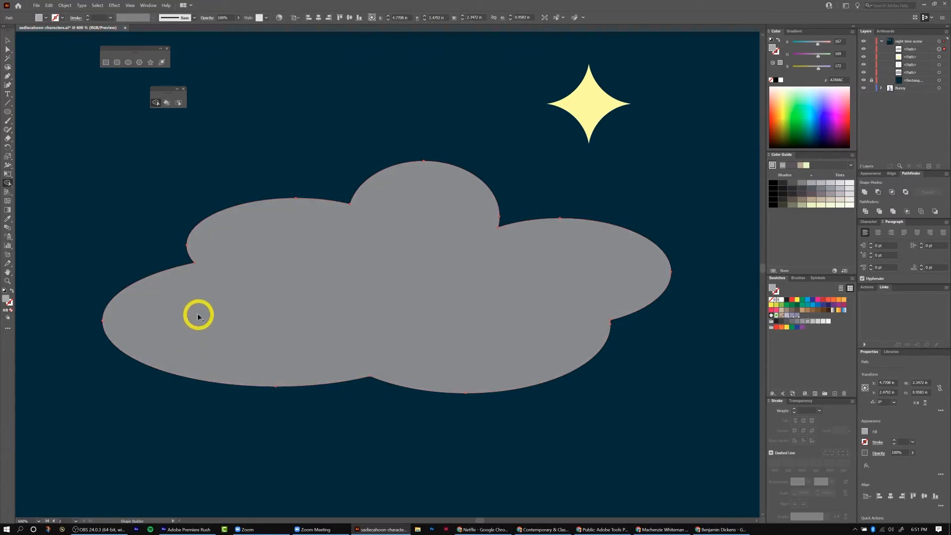
Stretch the merged cloud wider to about 2.8 in.
{"action": "key", "text": "v"}
{"action": "key", "text": "ctrl+minus"}
{"action": "key", "text": "ctrl+minus"}
{"action": "key", "text": "ctrl+minus"}
{"action": "key", "text": "ctrl+minus"}
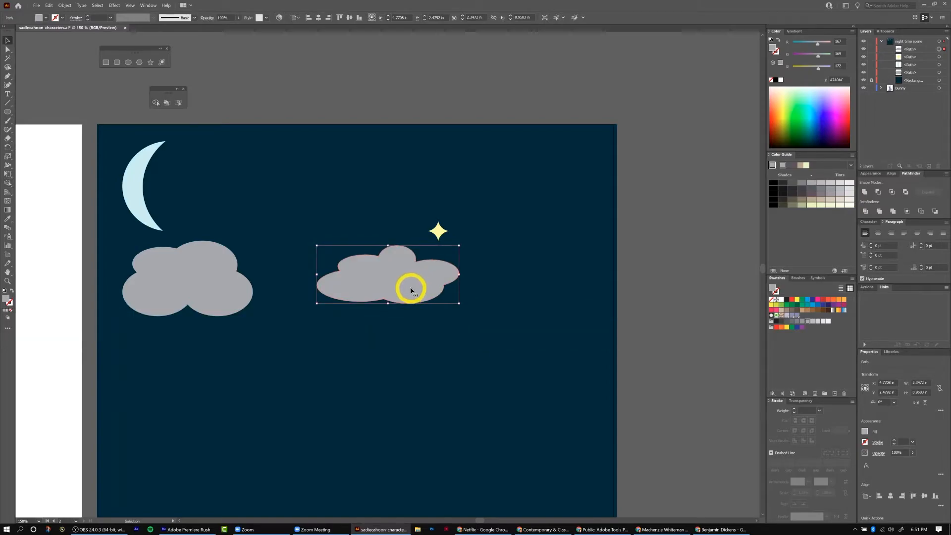
{"action": "mouse_move", "coordinate": [459, 246]}
{"action": "left_mouse_down"}
{"action": "mouse_move", "coordinate": [506, 227]}
{"action": "mouse_move", "coordinate": [487, 233]}
{"action": "left_mouse_up"}
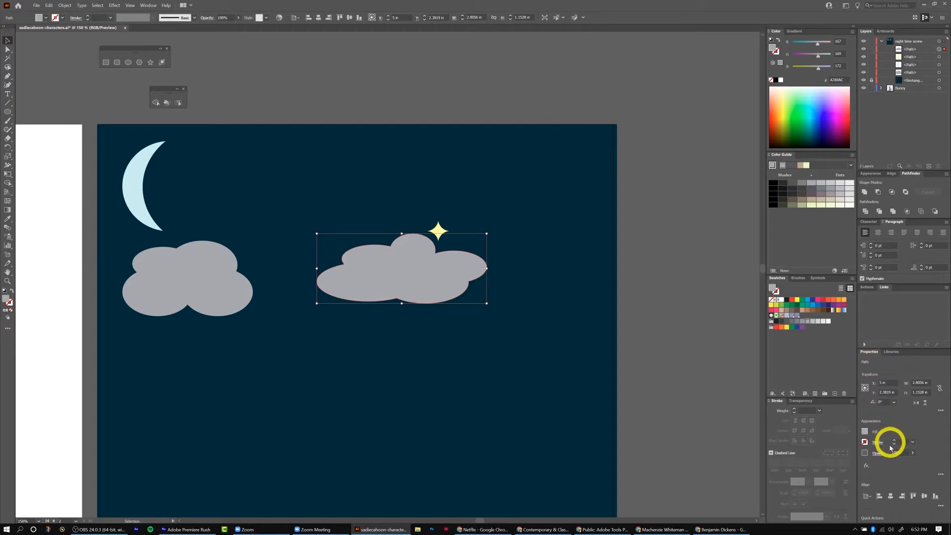
Lower the new cloud's opacity to about 31%.
{"action": "left_click", "coordinate": [802, 401]}
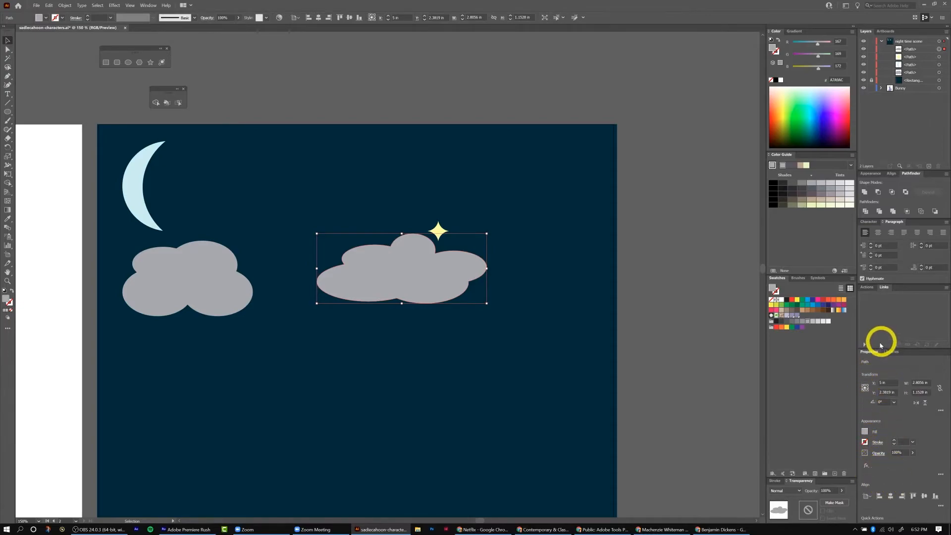
{"action": "left_click_drag", "start_coordinate": [875, 348], "coordinate": [887, 224]}
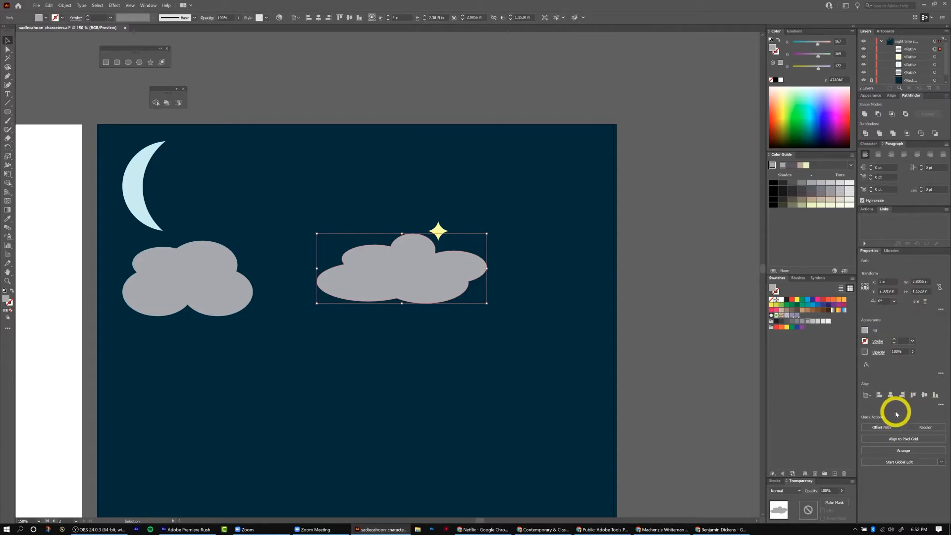
{"action": "left_click", "coordinate": [913, 352]}
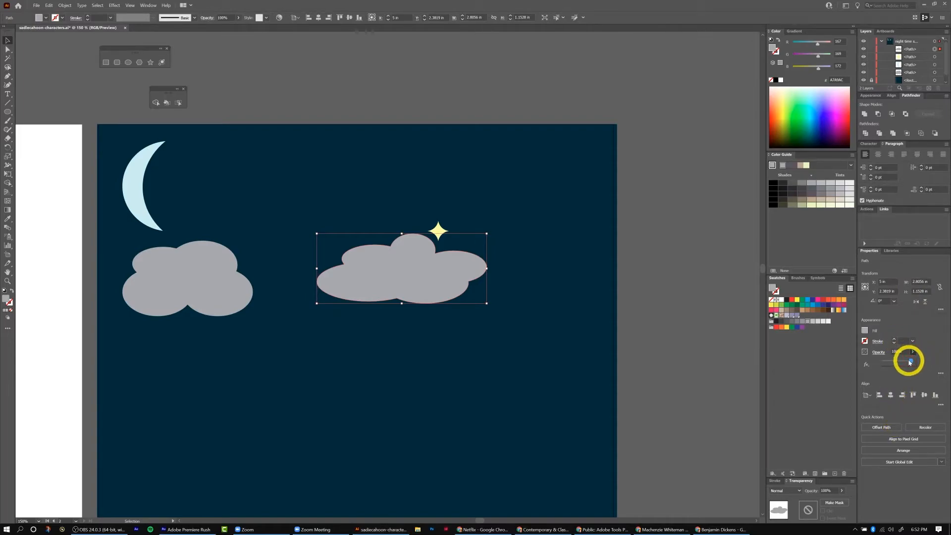
{"action": "left_click_drag", "start_coordinate": [898, 363], "coordinate": [894, 365]}
Lower the first cloud's opacity to about 30%.
{"action": "left_click", "coordinate": [202, 286]}
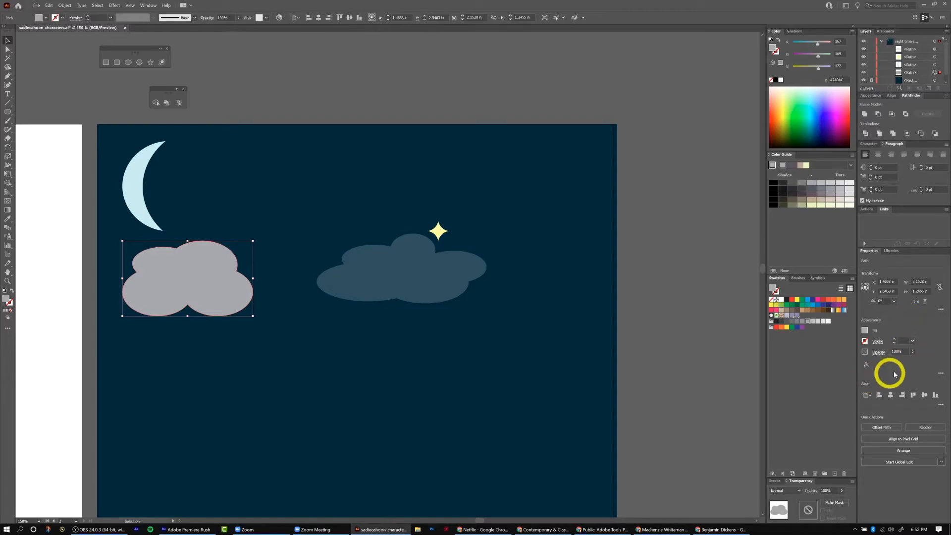
{"action": "left_click", "coordinate": [914, 352]}
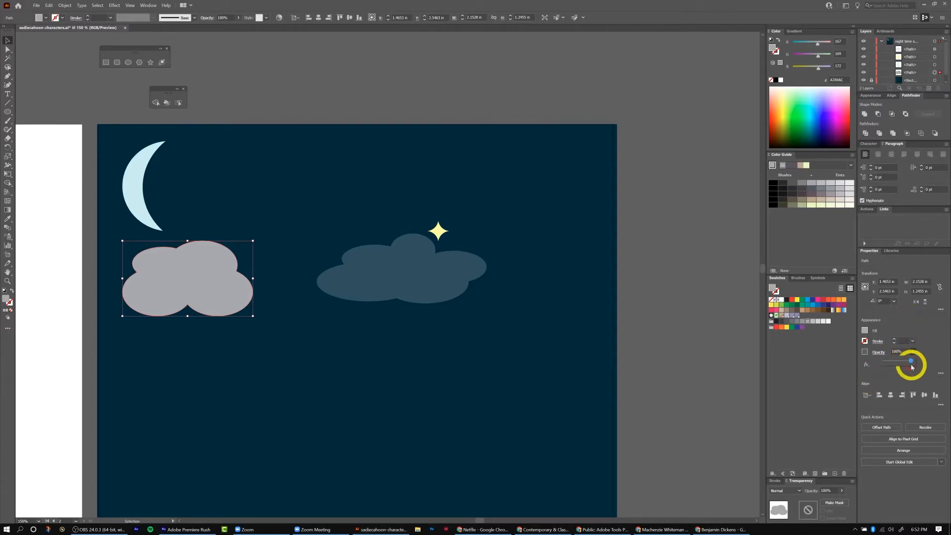
{"action": "left_click_drag", "start_coordinate": [911, 363], "coordinate": [892, 365]}
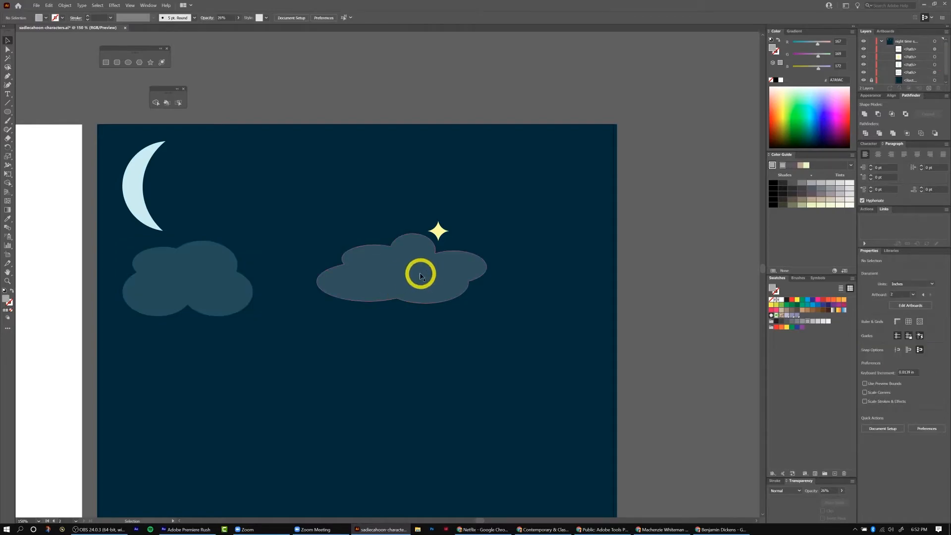
Move the new cloud to the top center, then place a smaller duplicate of it lower right.
{"action": "left_click_drag", "start_coordinate": [413, 273], "coordinate": [345, 198]}
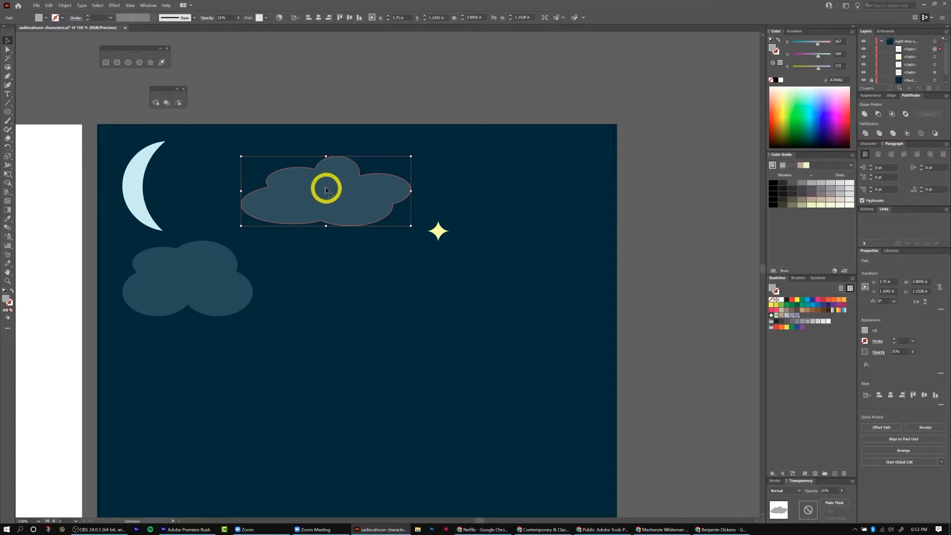
{"action": "key", "text": "alt"}
{"action": "left_click_drag", "start_coordinate": [323, 193], "coordinate": [538, 333]}
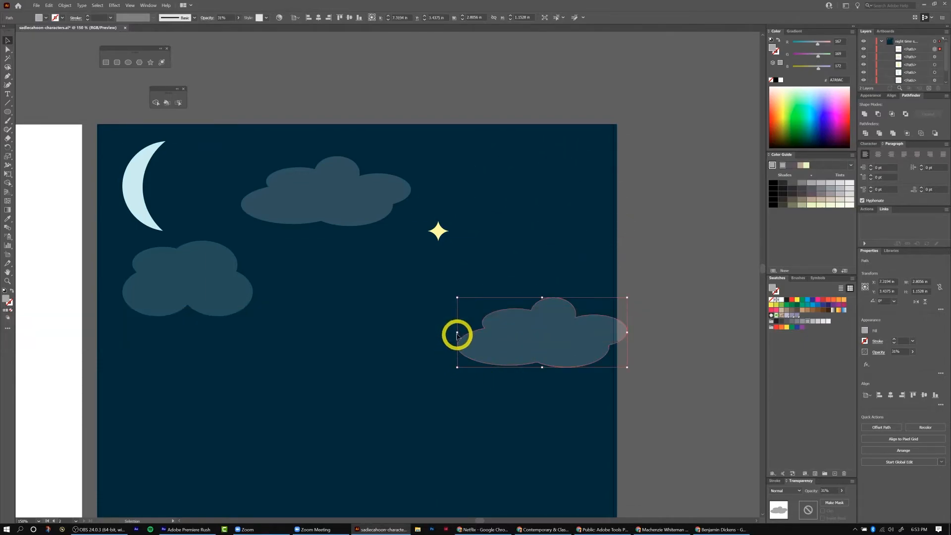
{"action": "left_click_drag", "start_coordinate": [457, 332], "coordinate": [364, 356]}
{"action": "left_click", "coordinate": [399, 433]}
Move the duplicated cloud to the upper right of the scene beside the star.
{"action": "scroll", "coordinate": [401, 434], "scroll_direction": "down", "scroll_amount": 2}
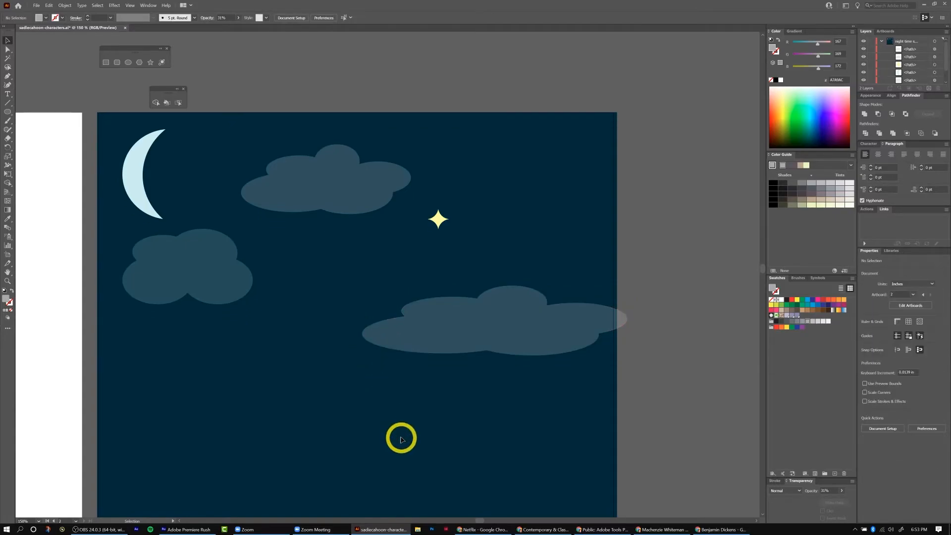
{"action": "scroll", "coordinate": [403, 436], "scroll_direction": "down", "scroll_amount": 2}
{"action": "scroll", "coordinate": [403, 436], "scroll_direction": "up", "scroll_amount": 2}
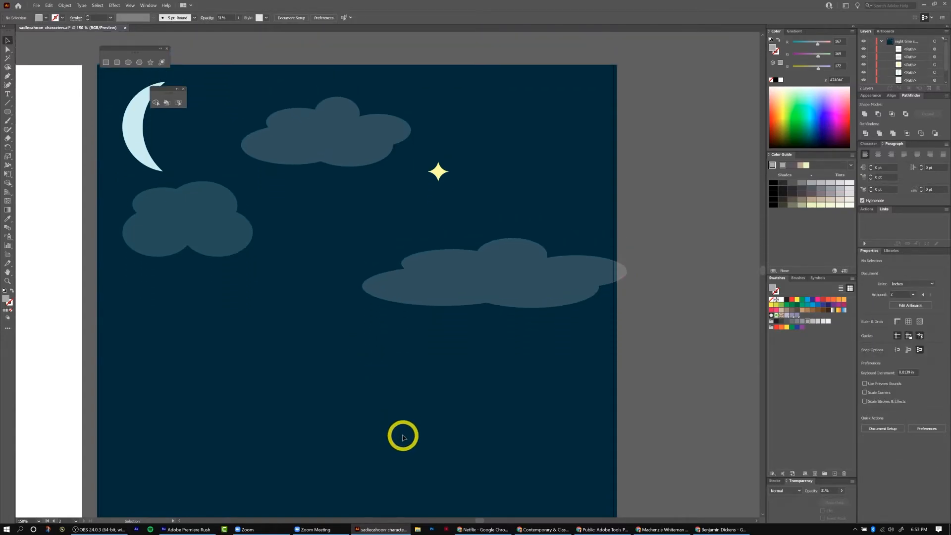
{"action": "left_click", "coordinate": [473, 289]}
{"action": "left_click_drag", "start_coordinate": [362, 285], "coordinate": [549, 209]}
{"action": "left_click", "coordinate": [489, 394]}
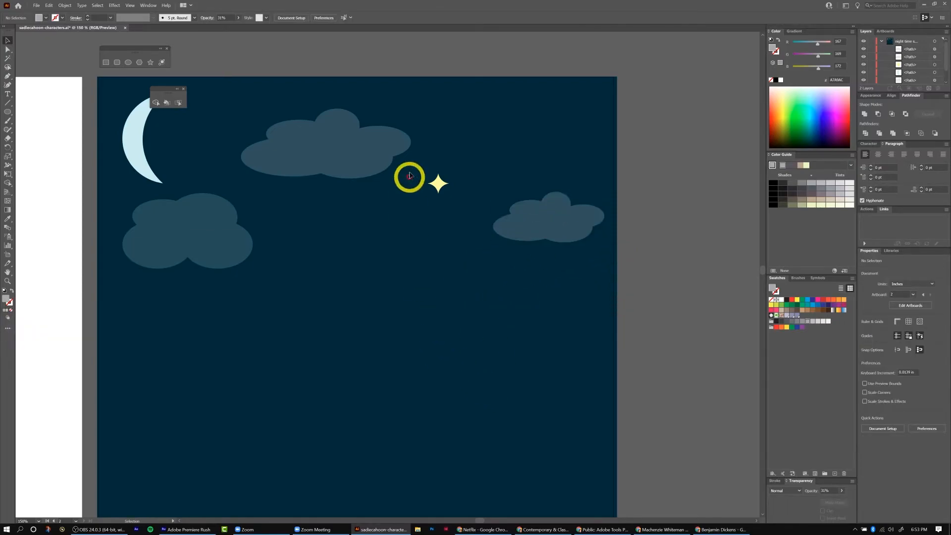
{"action": "left_click", "coordinate": [439, 184]}
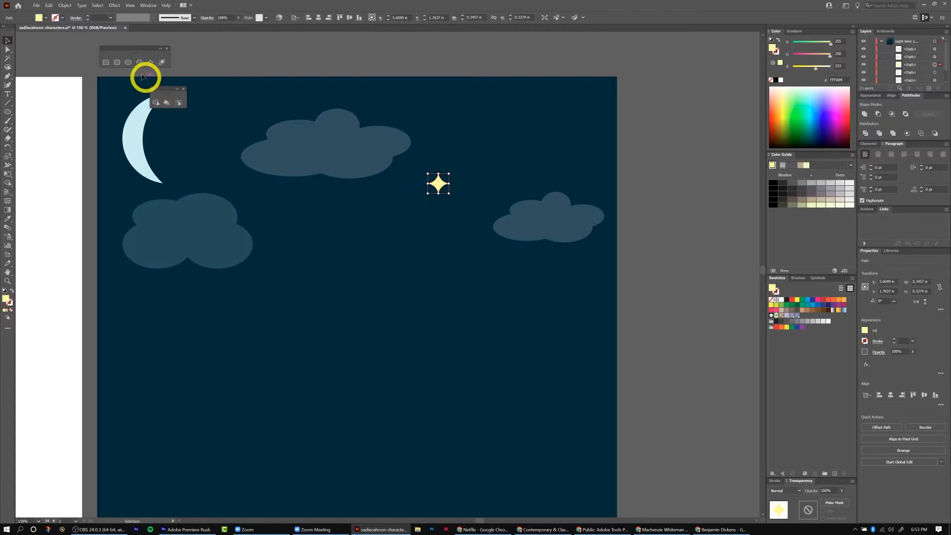
{"action": "left_click", "coordinate": [113, 7]}
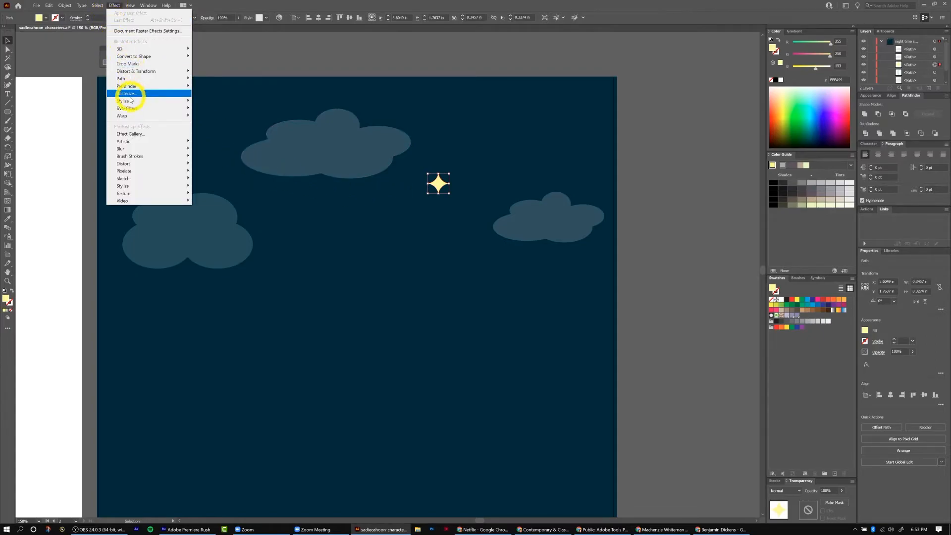
{"action": "mouse_move", "coordinate": [134, 112]}
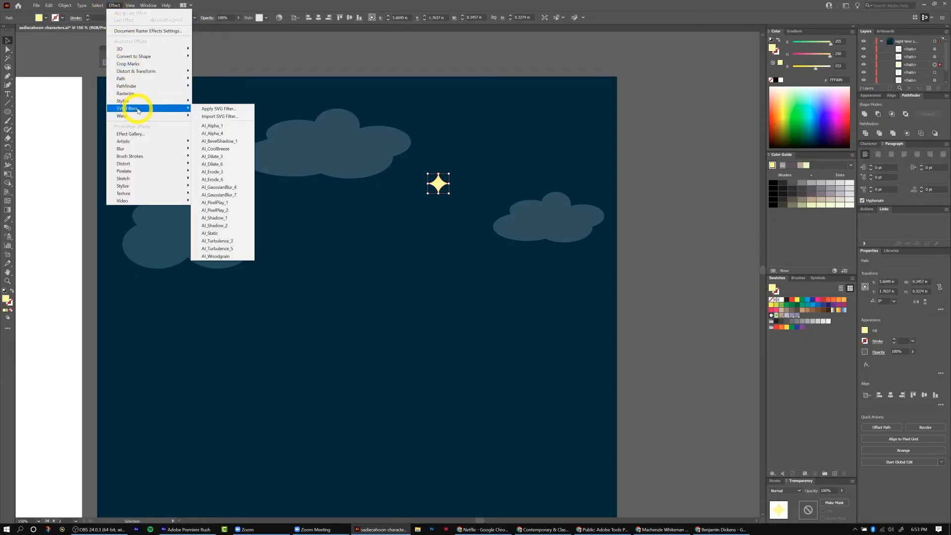
{"action": "mouse_move", "coordinate": [132, 186]}
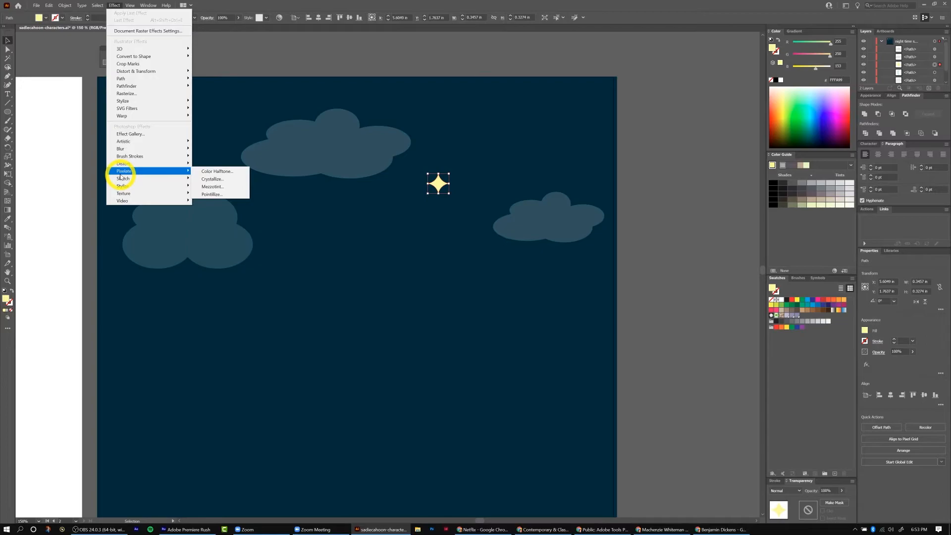
{"action": "mouse_move", "coordinate": [124, 152]}
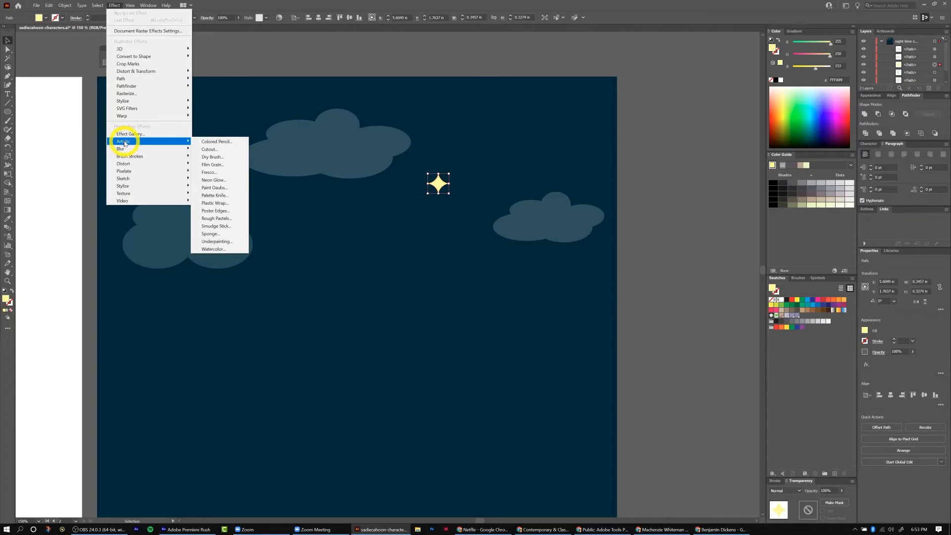
{"action": "left_click", "coordinate": [463, 231]}
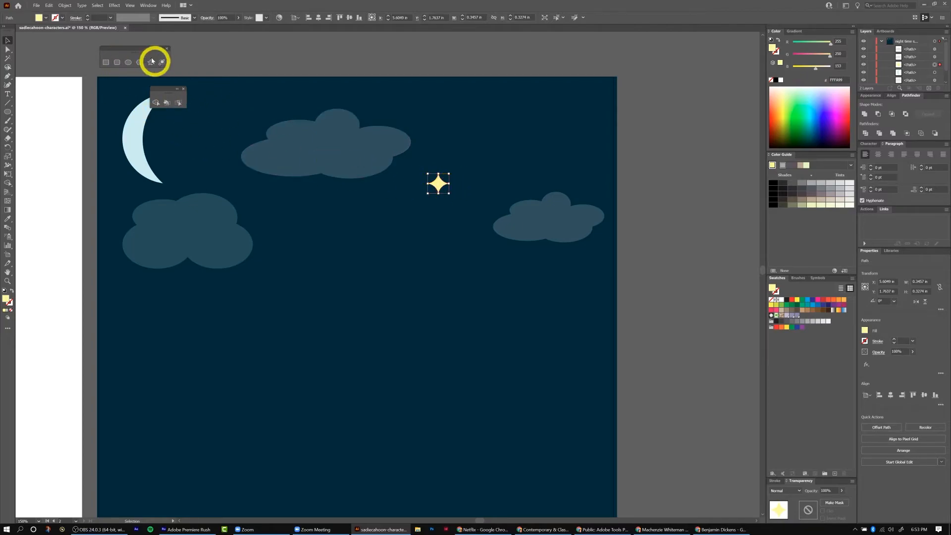
Apply an Outer Glow to the selected star, previewing several blend modes and settling on Screen mode.
{"action": "left_click", "coordinate": [116, 6]}
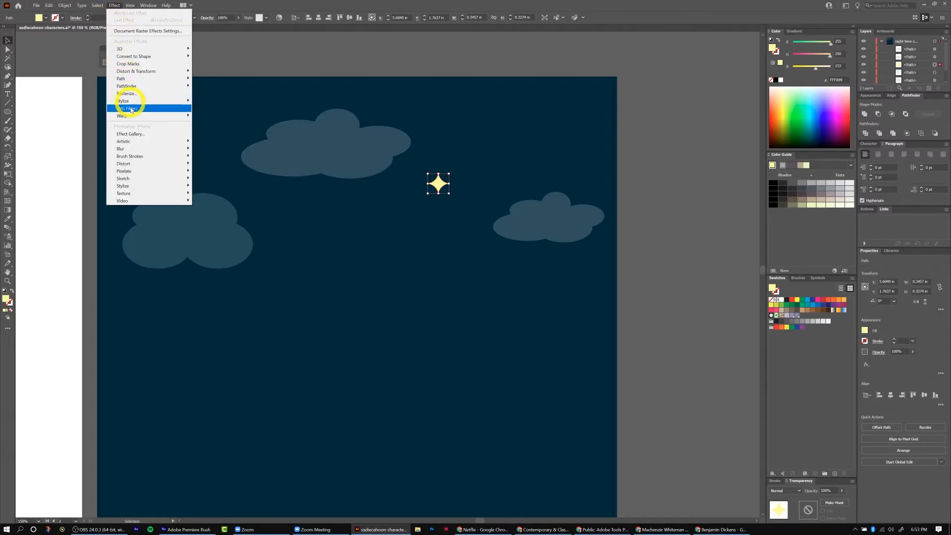
{"action": "mouse_move", "coordinate": [129, 148]}
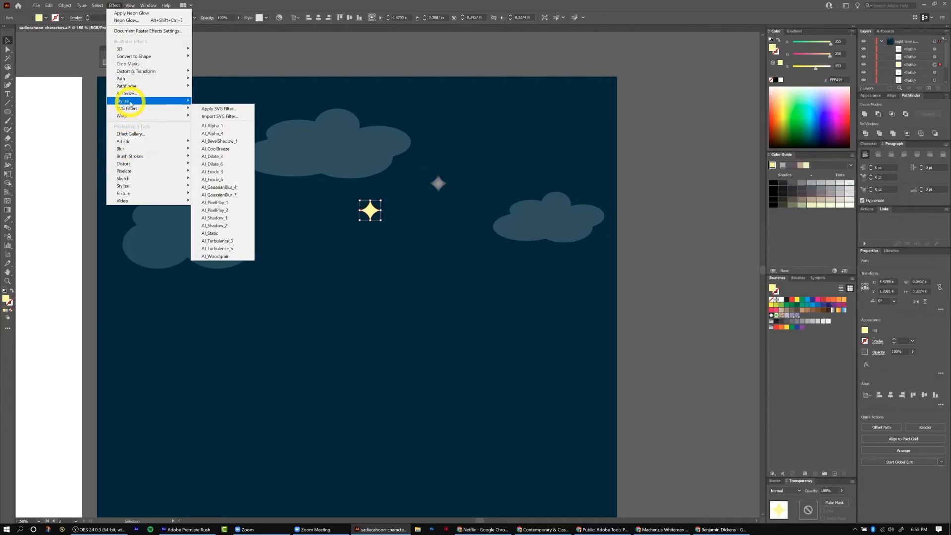
{"action": "mouse_move", "coordinate": [131, 103]}
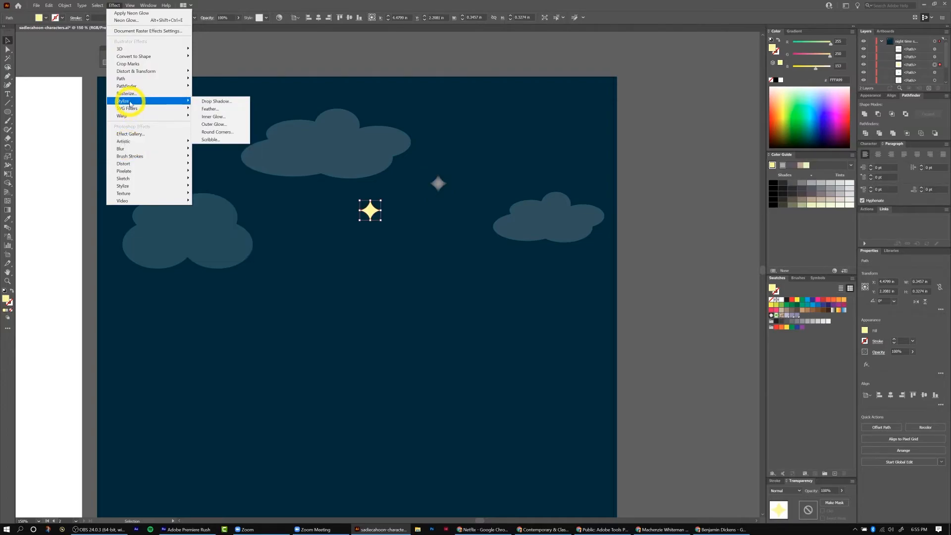
{"action": "left_click", "coordinate": [216, 125]}
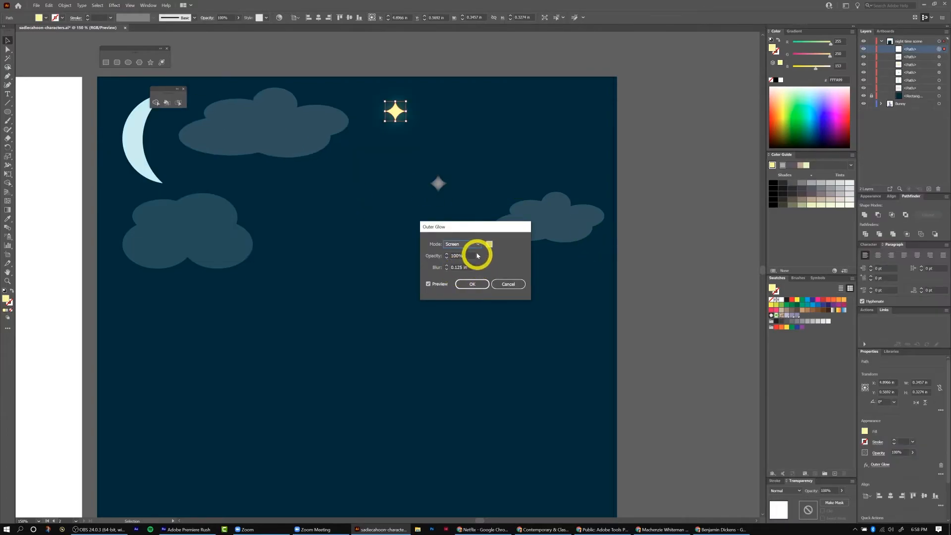
{"action": "left_click", "coordinate": [475, 244]}
{"action": "left_click", "coordinate": [454, 279]}
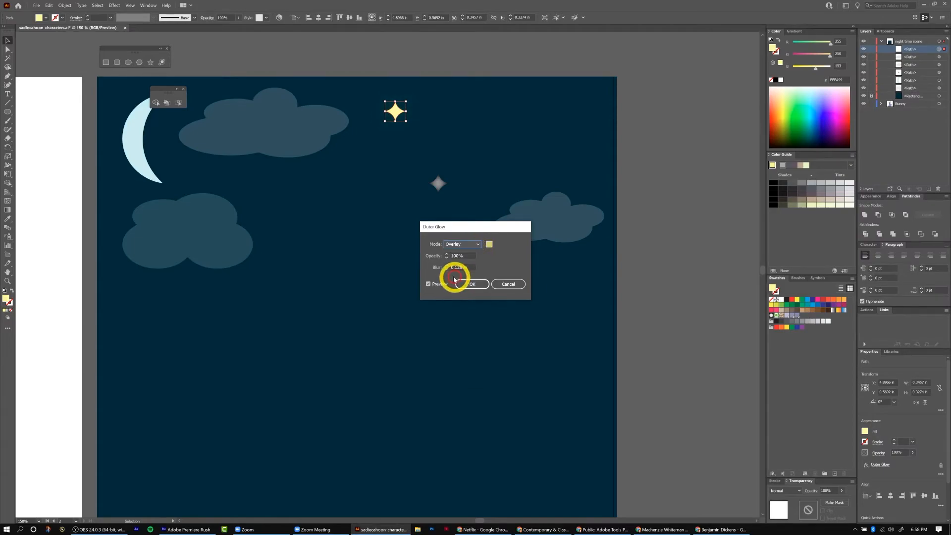
{"action": "left_click", "coordinate": [475, 243]}
{"action": "left_click", "coordinate": [460, 286]}
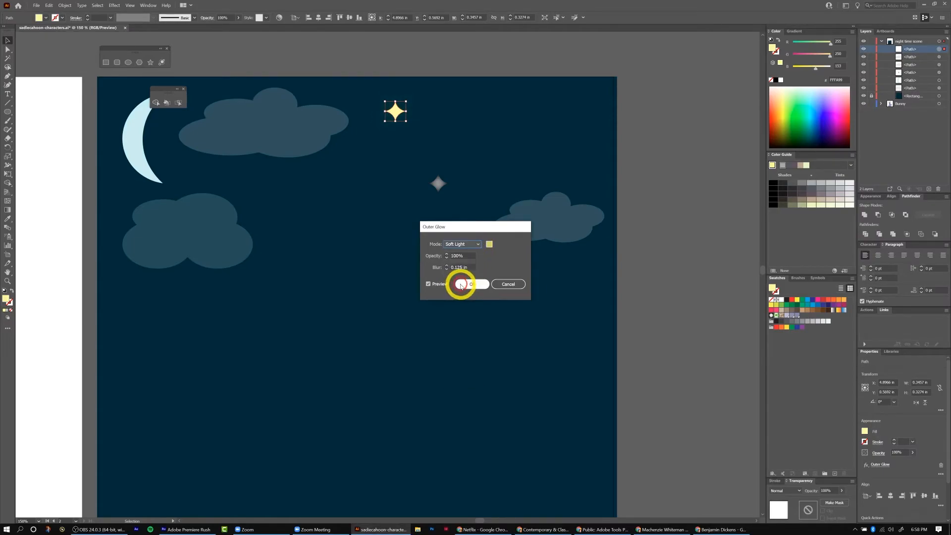
{"action": "left_click", "coordinate": [476, 244]}
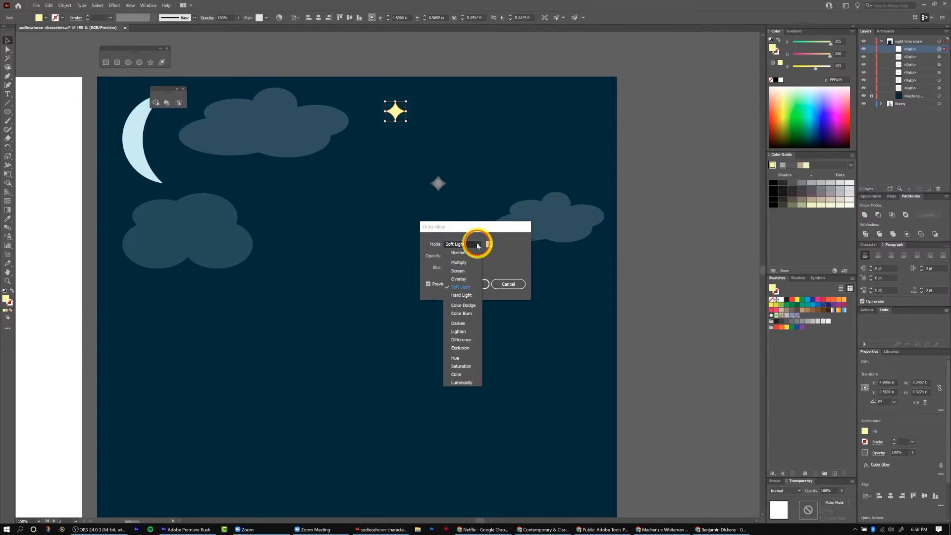
{"action": "left_click", "coordinate": [467, 295]}
{"action": "left_click", "coordinate": [475, 244]}
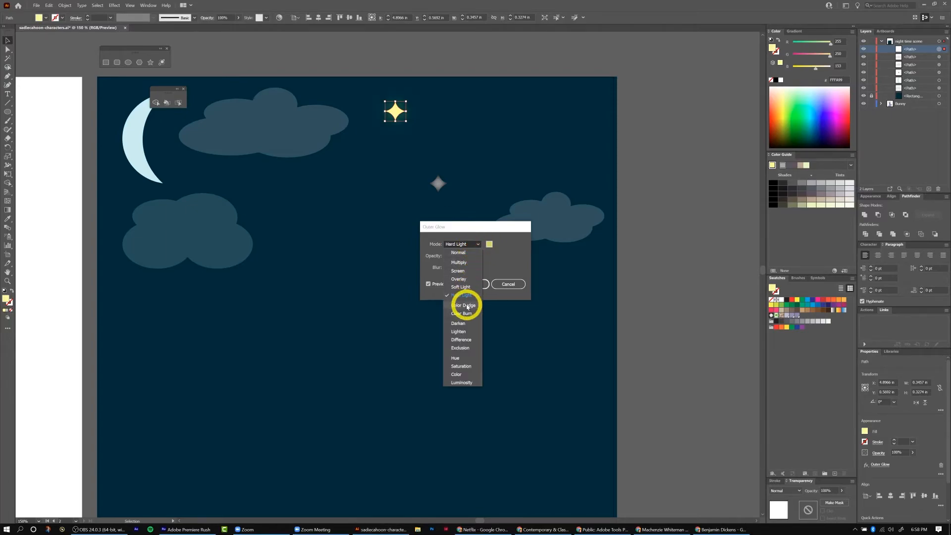
{"action": "left_click", "coordinate": [464, 313]}
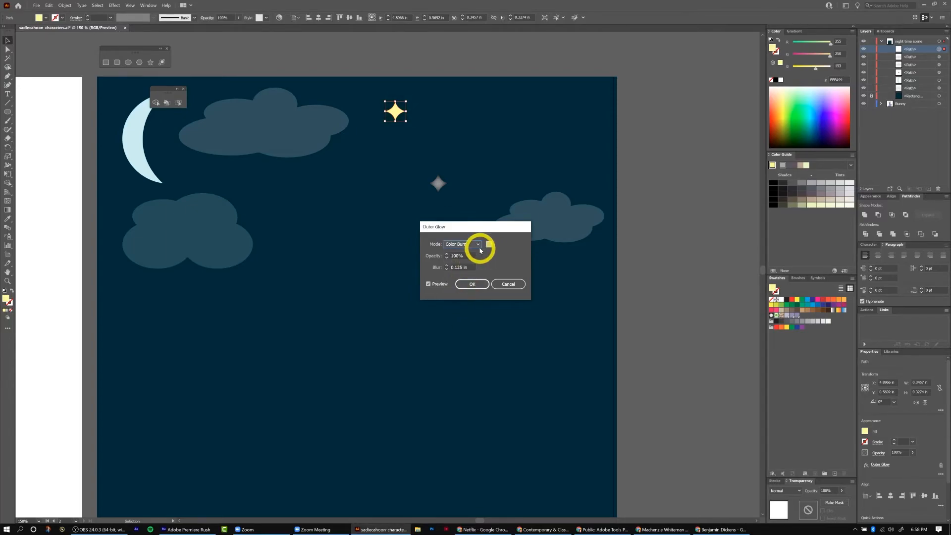
{"action": "left_click", "coordinate": [477, 243]}
{"action": "left_click", "coordinate": [457, 306]}
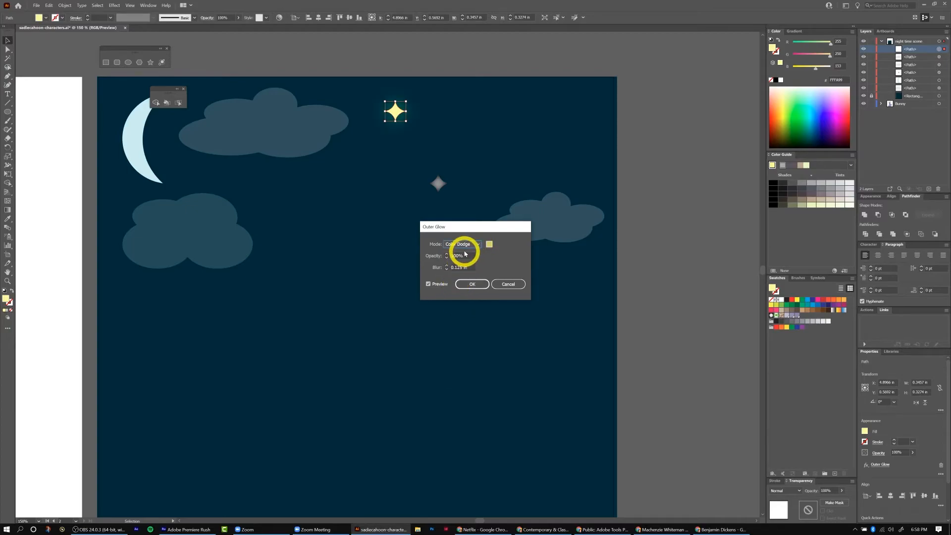
{"action": "left_click", "coordinate": [481, 244]}
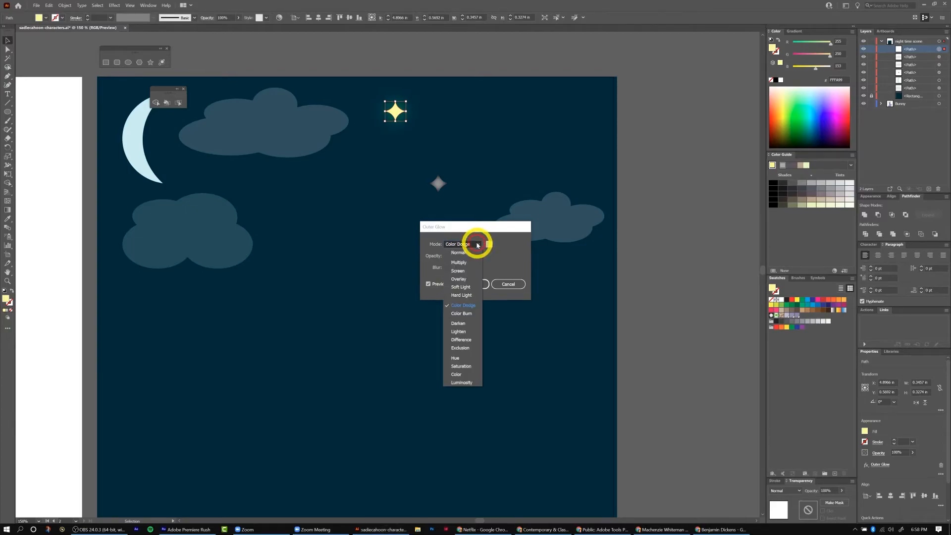
{"action": "left_click", "coordinate": [458, 272]}
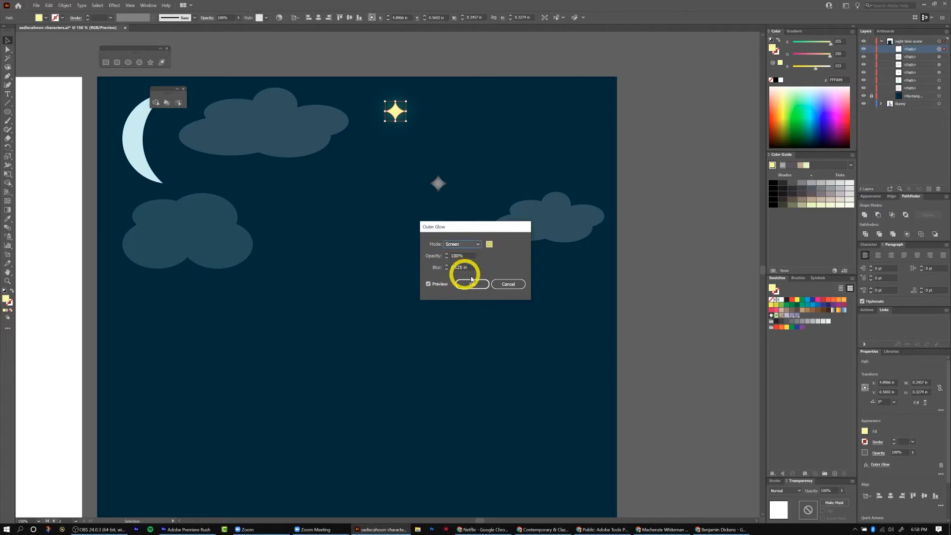
{"action": "left_click", "coordinate": [472, 284]}
Delete the grey duplicate star in the middle of the sky.
{"action": "left_click", "coordinate": [389, 265]}
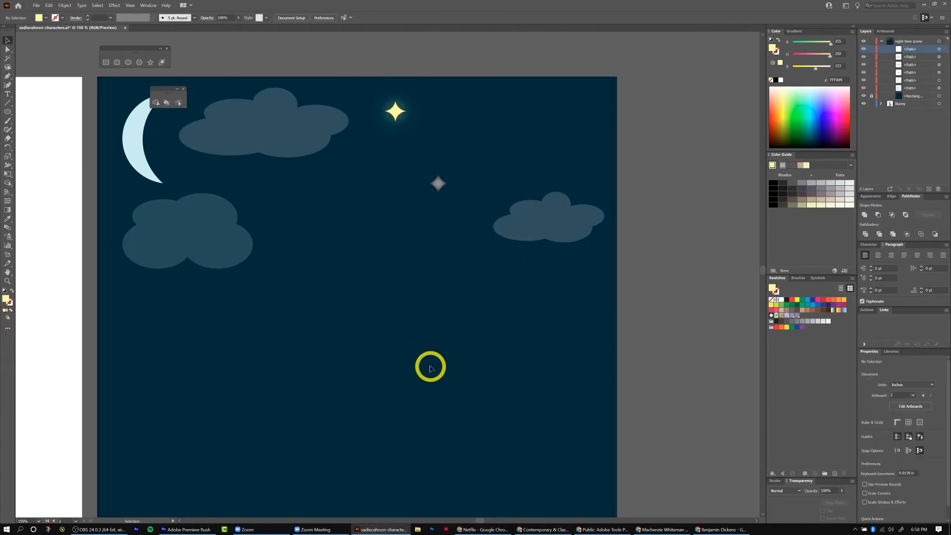
{"action": "left_click", "coordinate": [439, 184]}
{"action": "key", "text": "Delete"}
Duplicate the glowing star and scale the copy up into a large star in the upper right corner.
{"action": "left_click", "coordinate": [394, 112]}
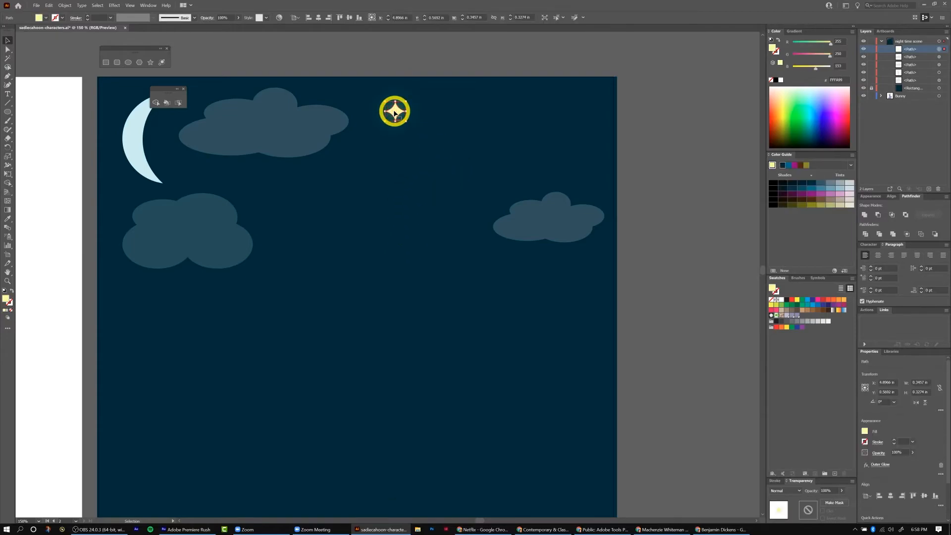
{"action": "left_click_drag", "start_coordinate": [395, 113], "coordinate": [432, 140]}
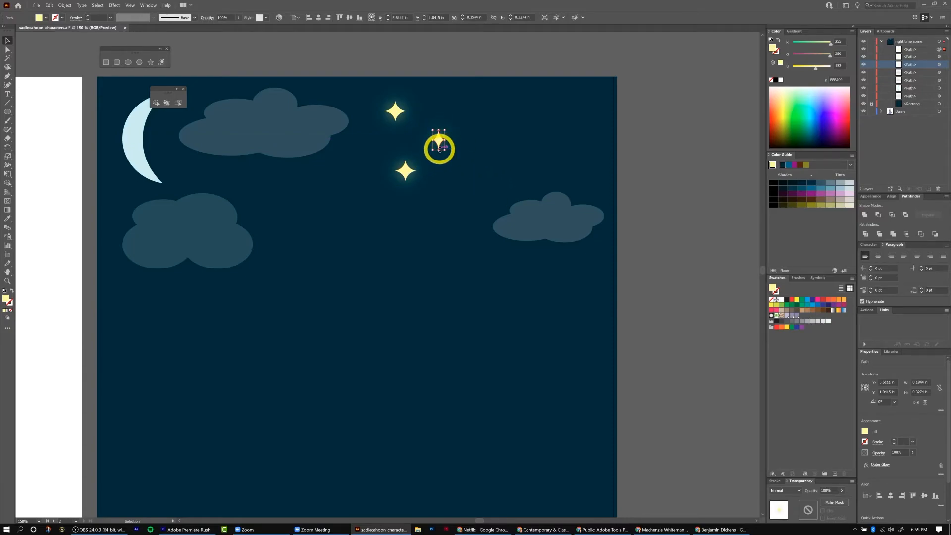
{"action": "key", "text": "shift"}
{"action": "left_click_drag", "start_coordinate": [446, 149], "coordinate": [549, 124]}
{"action": "left_click", "coordinate": [431, 253]}
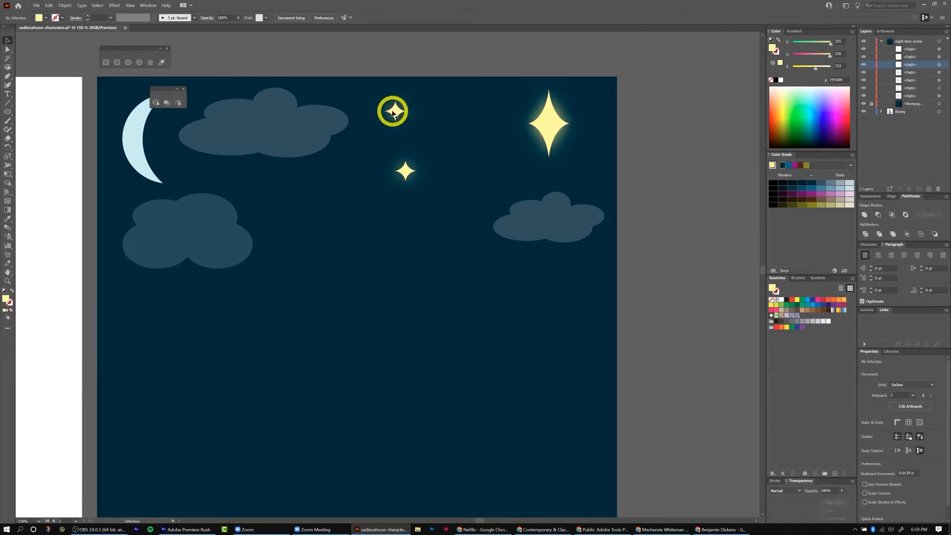
Move the top star onto the right edge of the lower left cloud and shrink it slightly.
{"action": "left_click_drag", "start_coordinate": [393, 112], "coordinate": [247, 221]}
{"action": "left_click", "coordinate": [441, 134]}
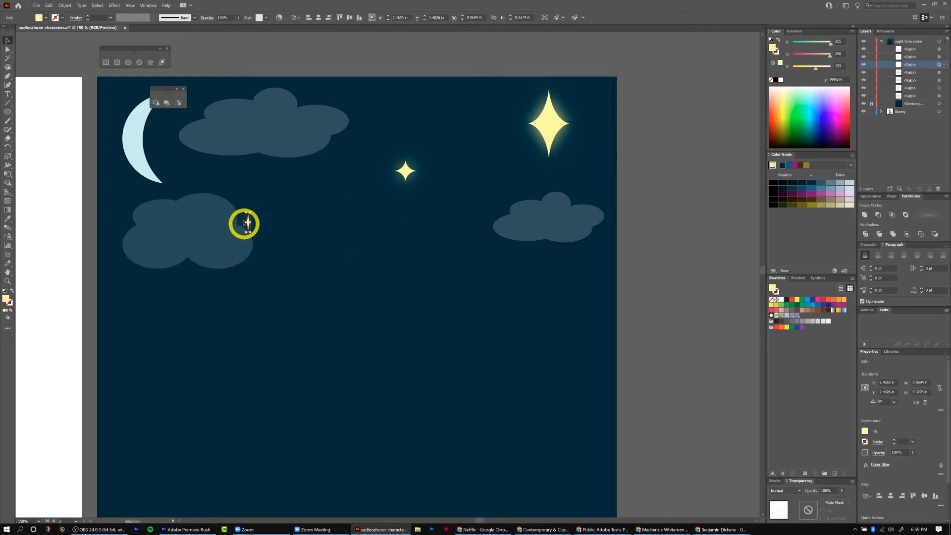
{"action": "left_click_drag", "start_coordinate": [248, 223], "coordinate": [243, 226]}
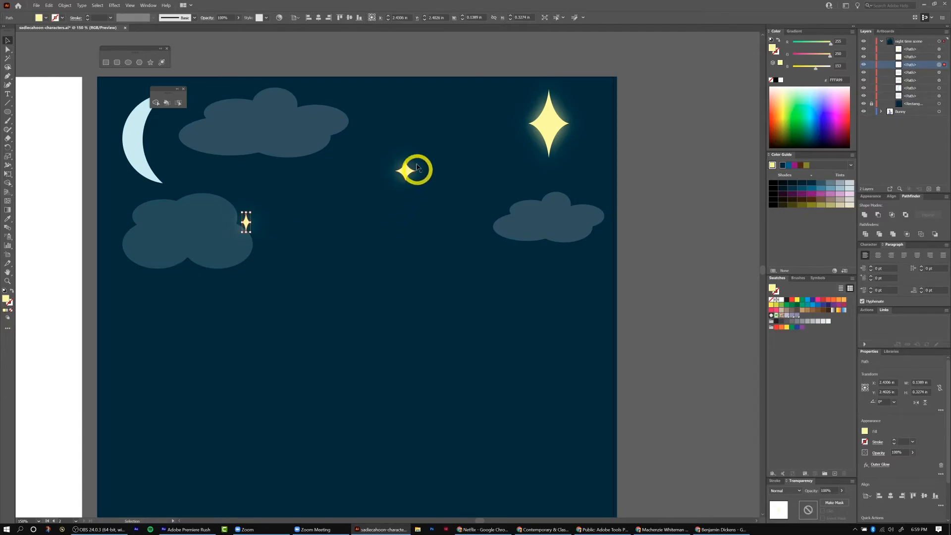
Apply a white Outer Glow in Screen mode to the crescent moon.
{"action": "left_click", "coordinate": [138, 116]}
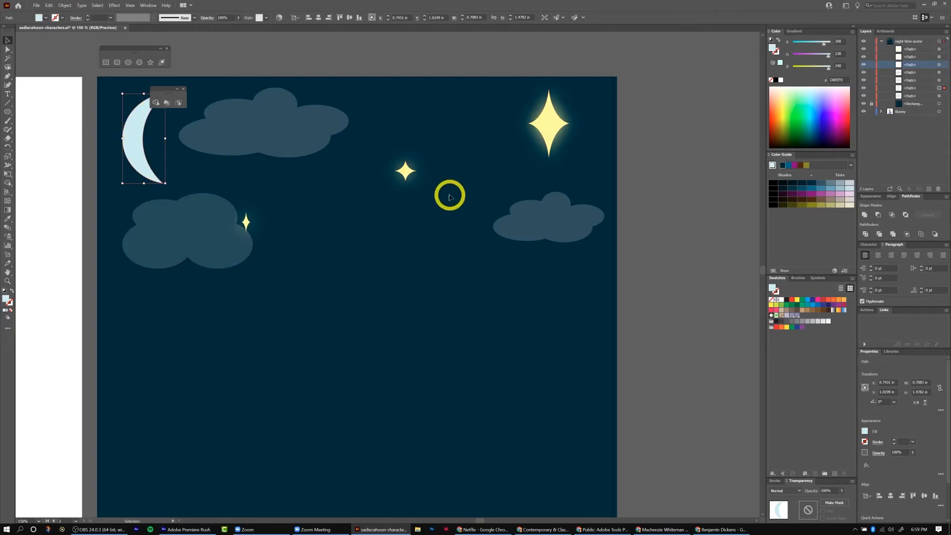
{"action": "left_click", "coordinate": [114, 6]}
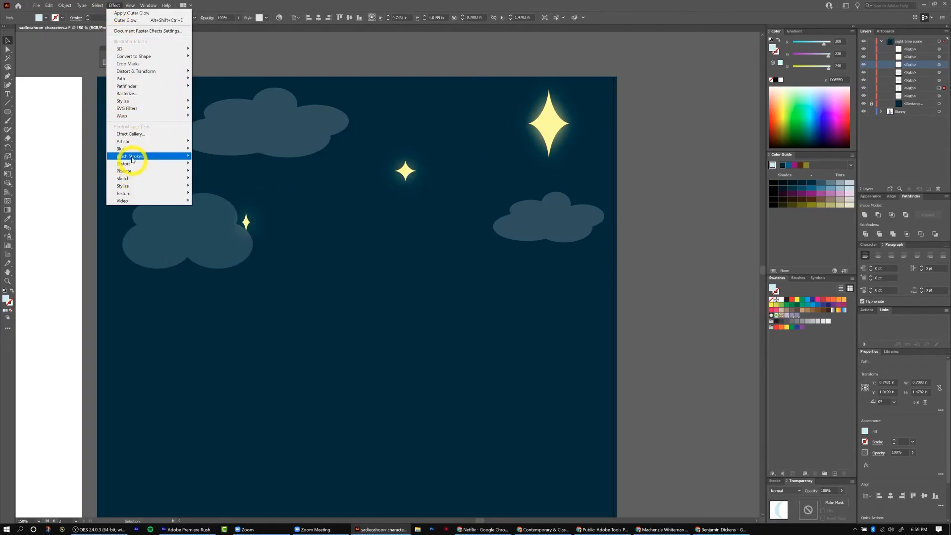
{"action": "left_click", "coordinate": [127, 102]}
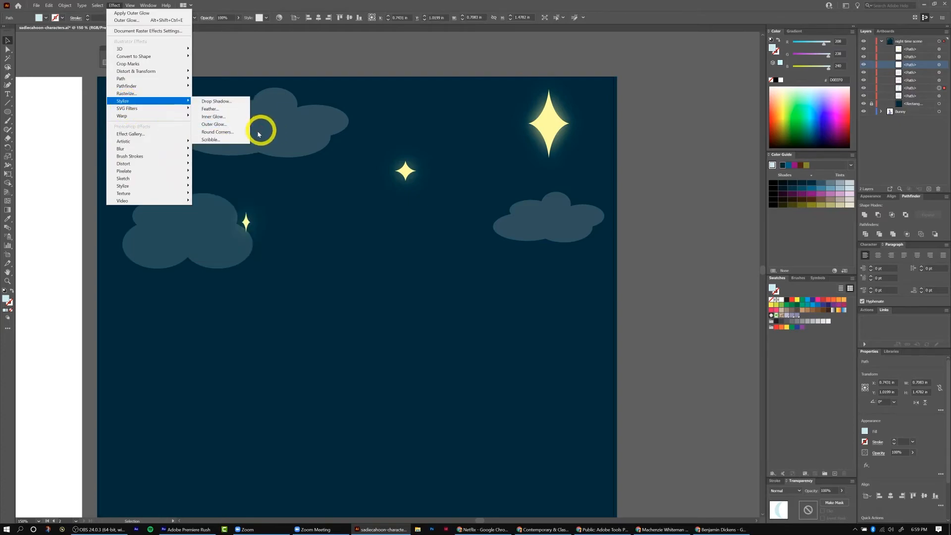
{"action": "left_click", "coordinate": [218, 125]}
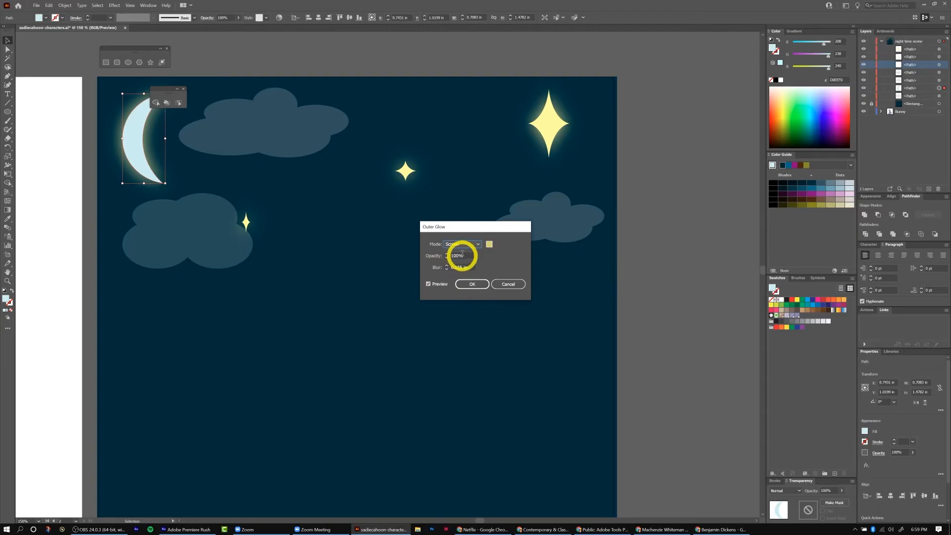
{"action": "left_click", "coordinate": [489, 244]}
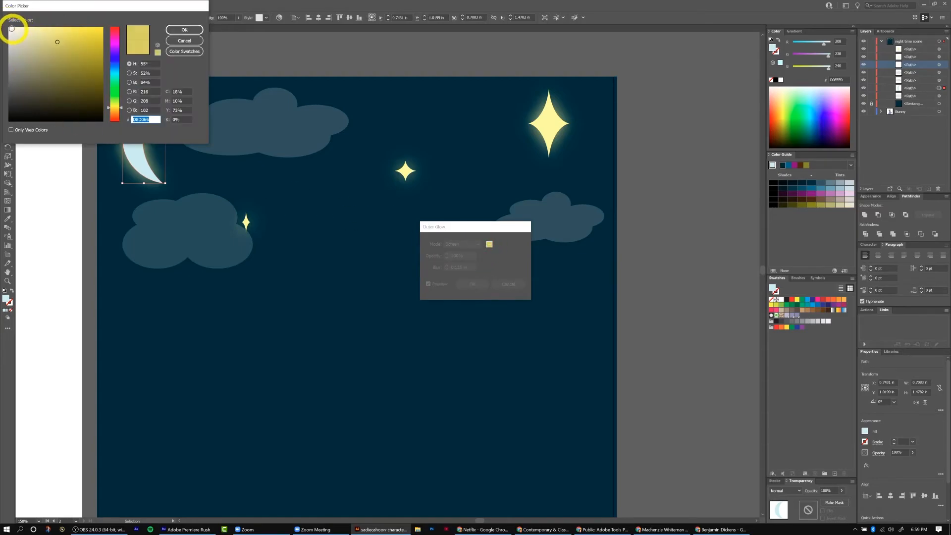
{"action": "left_click", "coordinate": [184, 29]}
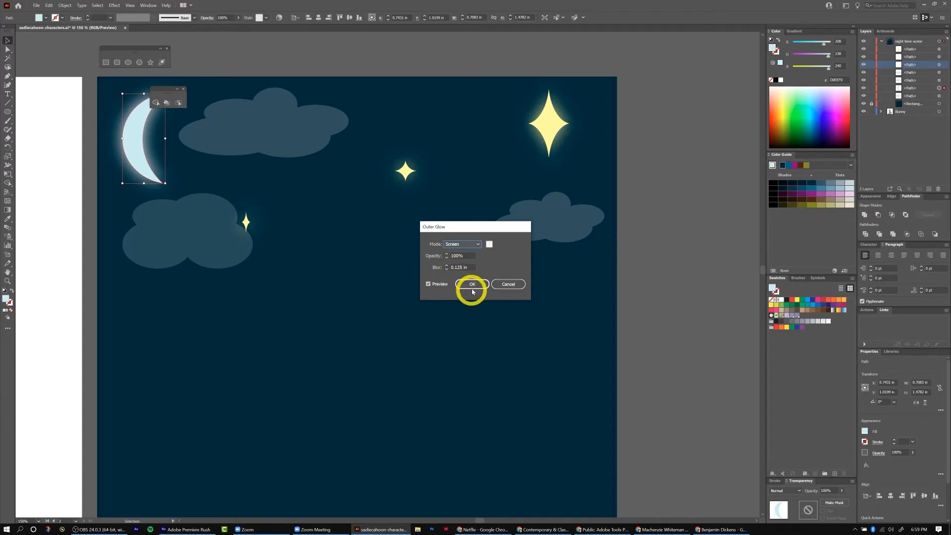
{"action": "left_click", "coordinate": [470, 285]}
Draw a rectangle about 8.5 in wide and 2.35 in tall across the bottom of the artboard for the ground.
{"action": "scroll", "coordinate": [484, 291], "scroll_direction": "down", "scroll_amount": 5}
{"action": "key", "text": "ctrl+minus"}
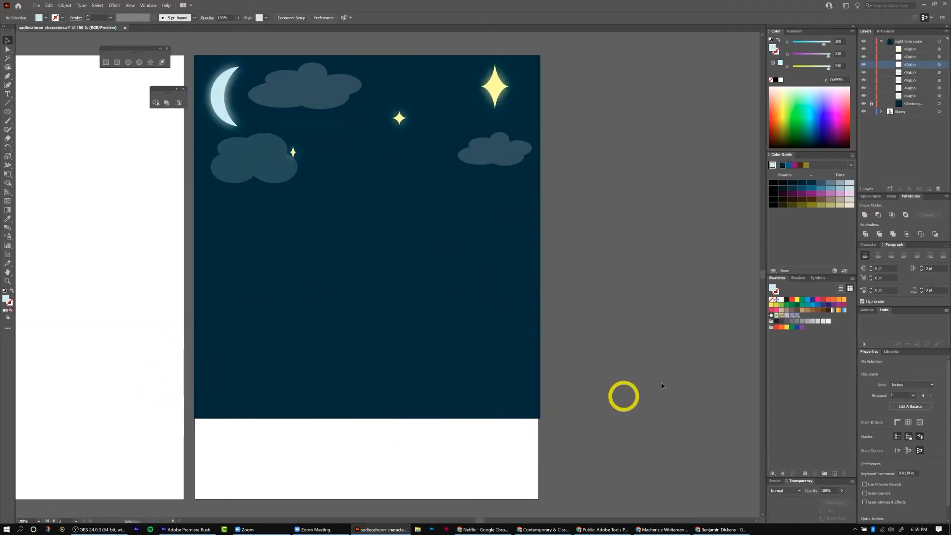
{"action": "left_click", "coordinate": [920, 104]}
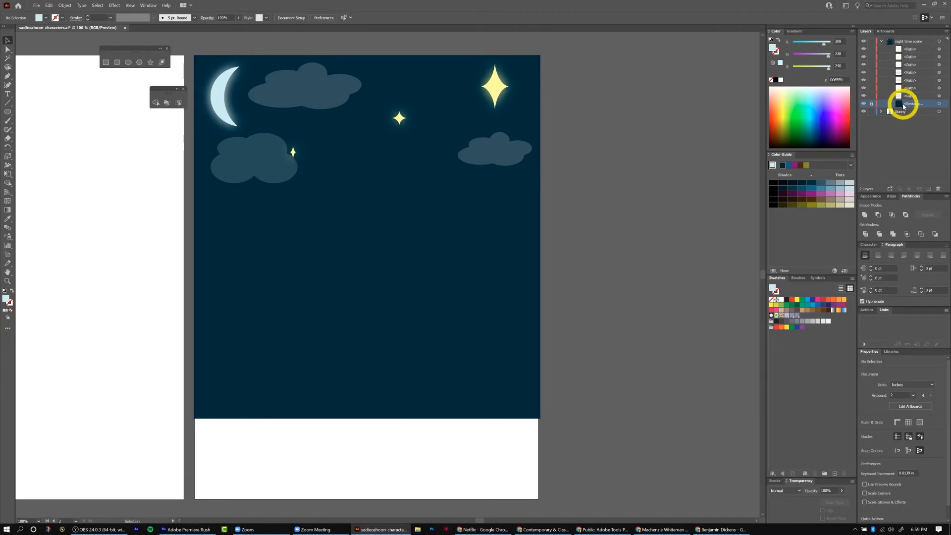
{"action": "left_click", "coordinate": [105, 63]}
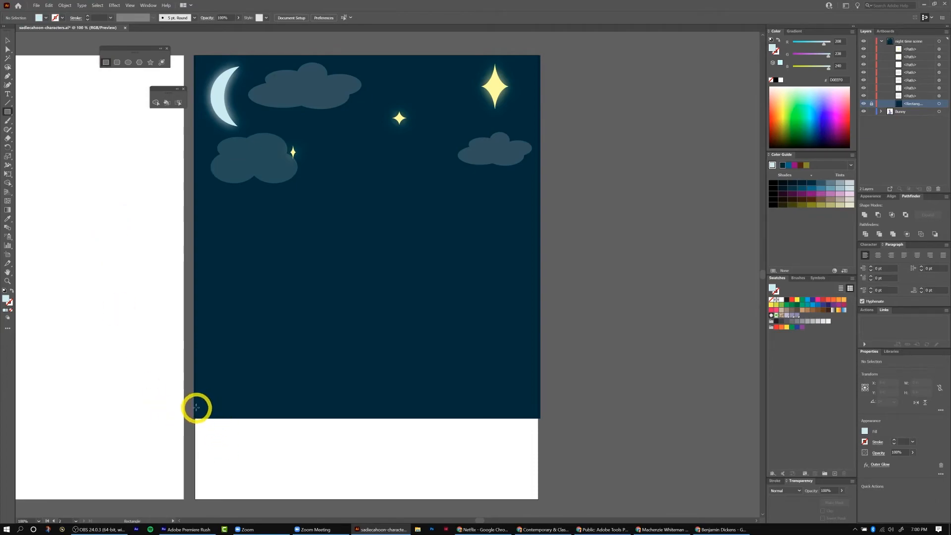
{"action": "left_click_drag", "start_coordinate": [195, 408], "coordinate": [537, 503]}
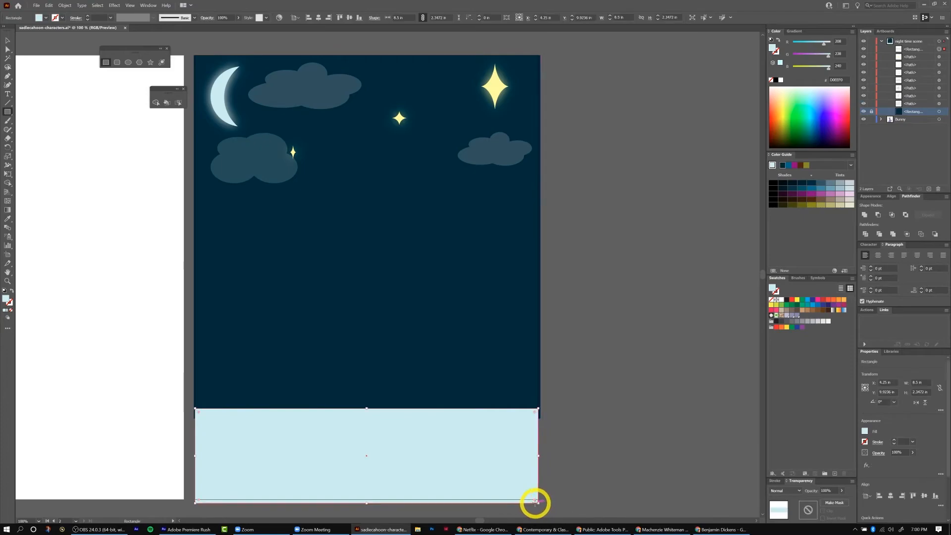
Move the ground rectangle just above the background in the layer stack and fill it dark green.
{"action": "left_click_drag", "start_coordinate": [914, 49], "coordinate": [907, 106]}
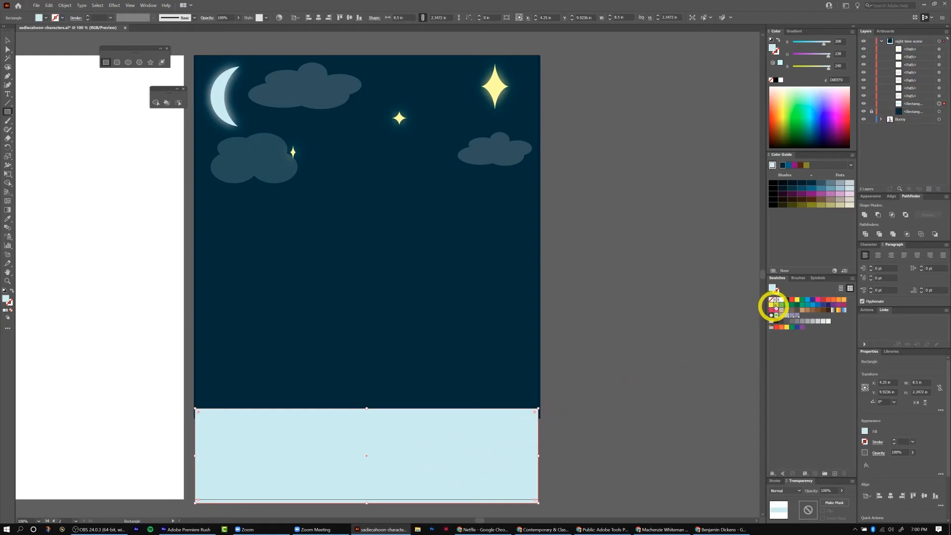
{"action": "left_click", "coordinate": [798, 305]}
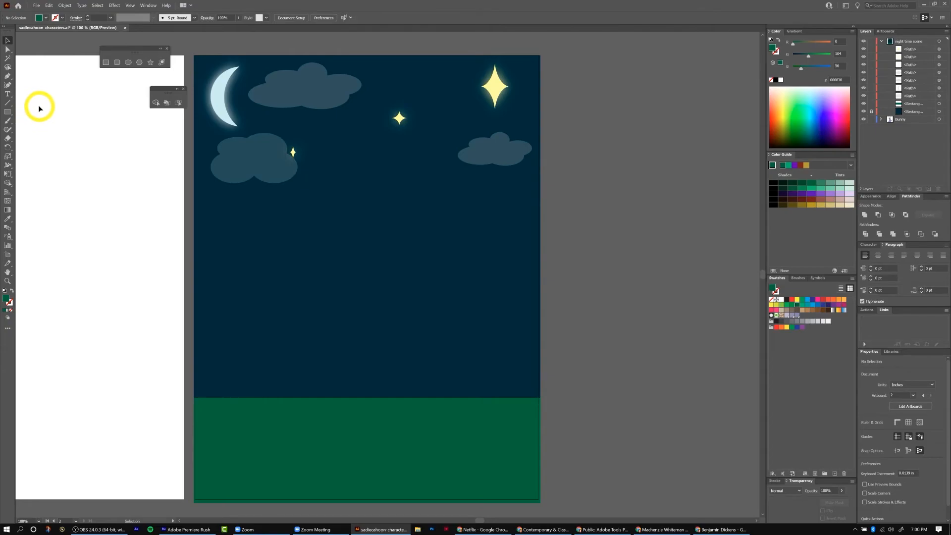
Draw a small circle about 0.4 in wide above the ground on the left and fill it lavender.
{"action": "left_click", "coordinate": [128, 63]}
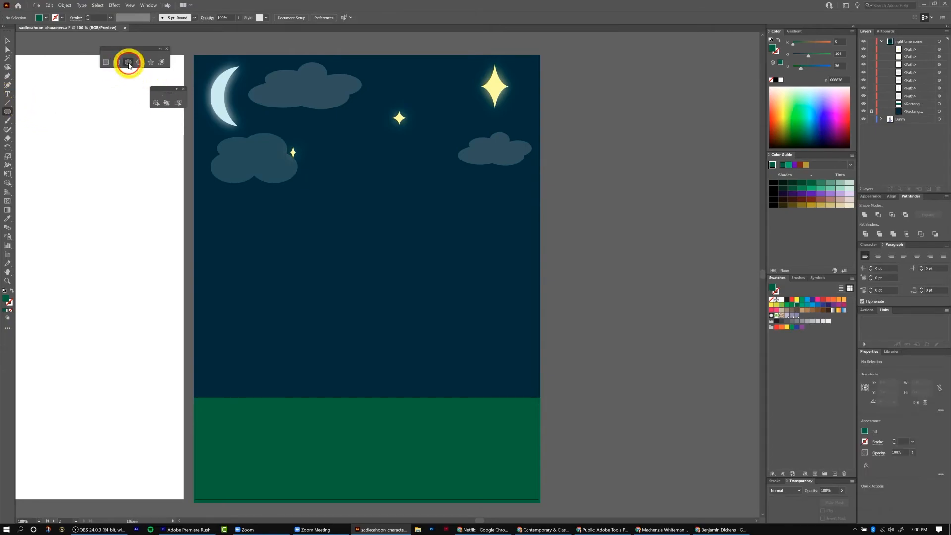
{"action": "left_click_drag", "start_coordinate": [226, 333], "coordinate": [242, 349]}
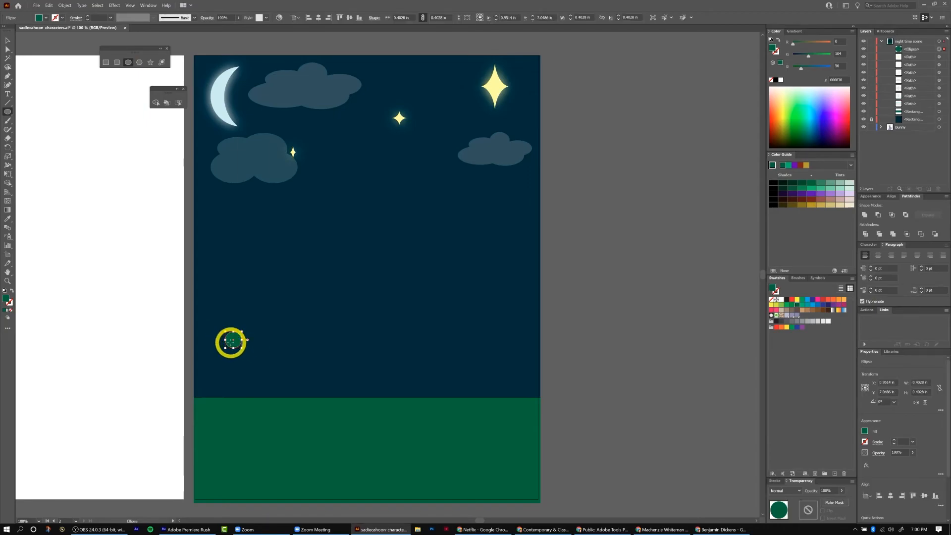
{"action": "key", "text": "v"}
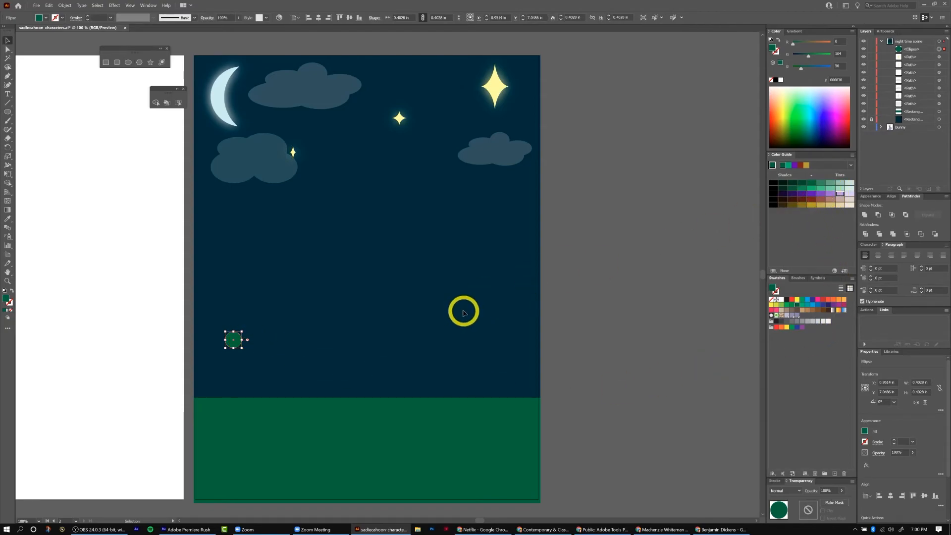
{"action": "left_click", "coordinate": [838, 194]}
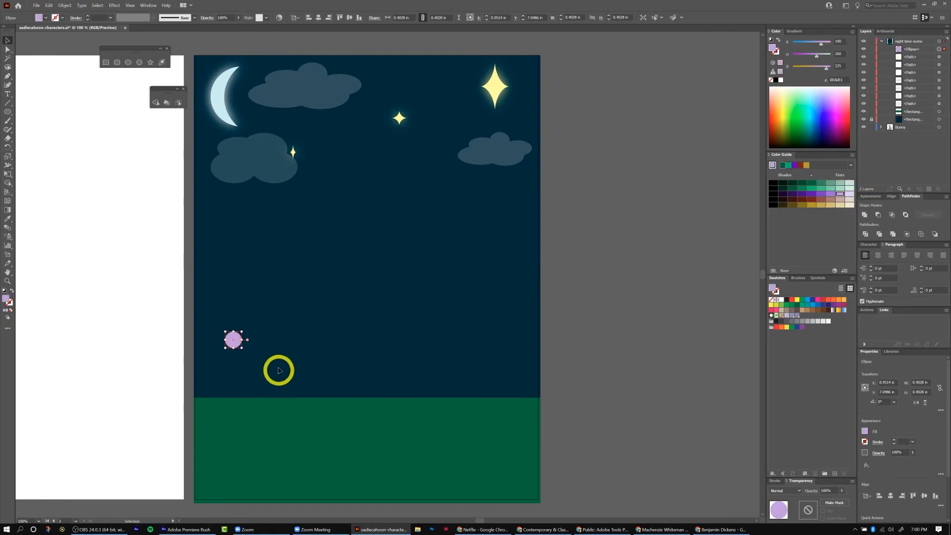
Duplicate the lavender circle twice, placing the copies just below and to the right.
{"action": "left_click_drag", "start_coordinate": [233, 340], "coordinate": [247, 350]}
{"action": "left_click_drag", "start_coordinate": [245, 350], "coordinate": [247, 354]}
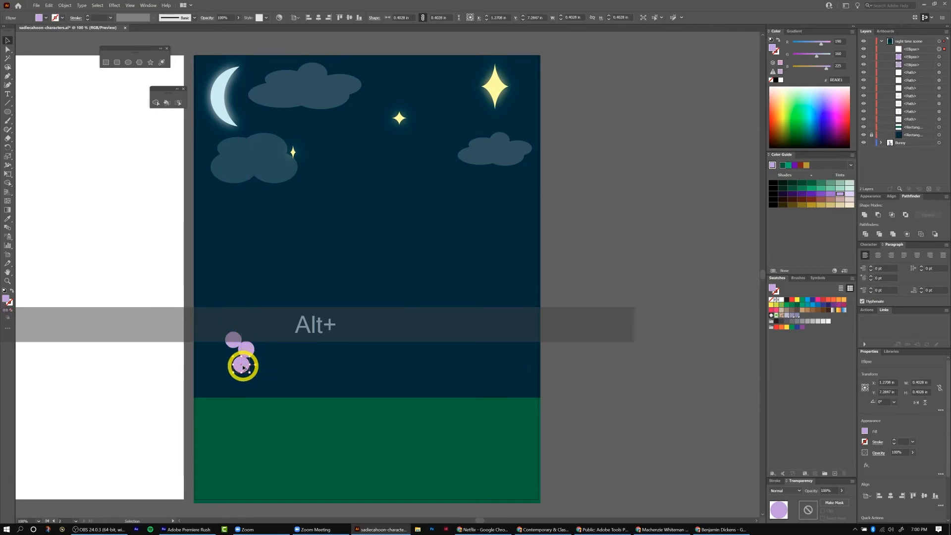
Duplicate the lavender circle twice more and arrange the five circles evenly into a ring of flower petals.
{"action": "left_click_drag", "start_coordinate": [244, 368], "coordinate": [219, 360]}
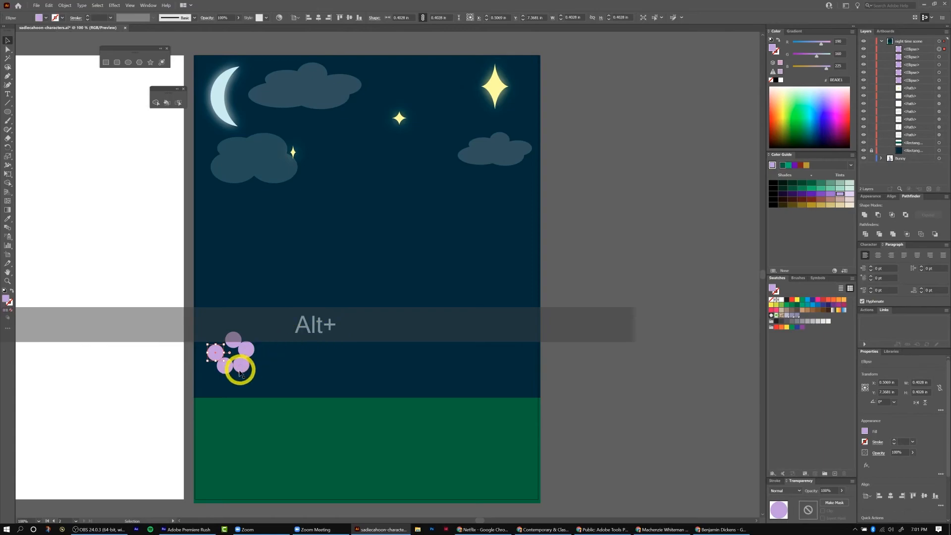
{"action": "left_click_drag", "start_coordinate": [230, 343], "coordinate": [227, 348]}
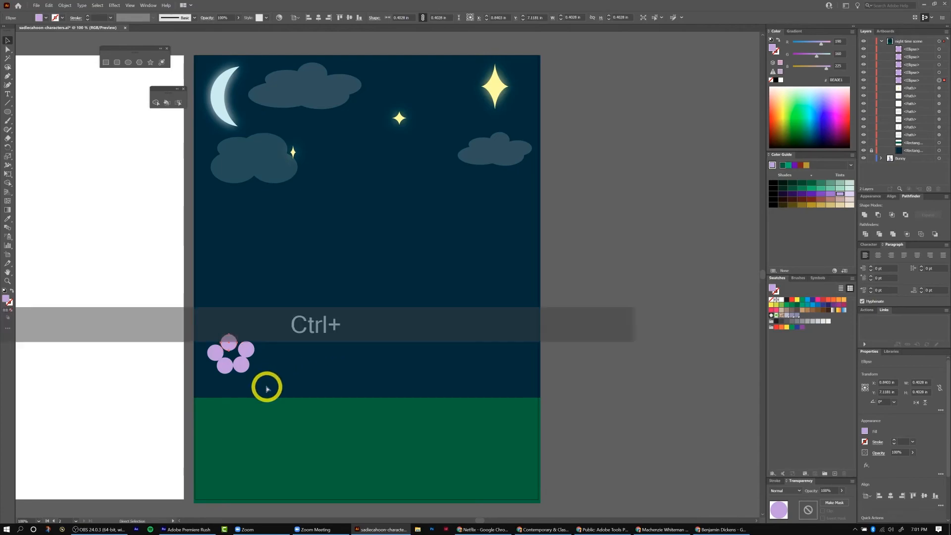
{"action": "key", "text": "ctrl+equal"}
{"action": "key", "text": "ctrl+equal"}
{"action": "key", "text": "ctrl+equal"}
{"action": "key", "text": "ctrl+equal"}
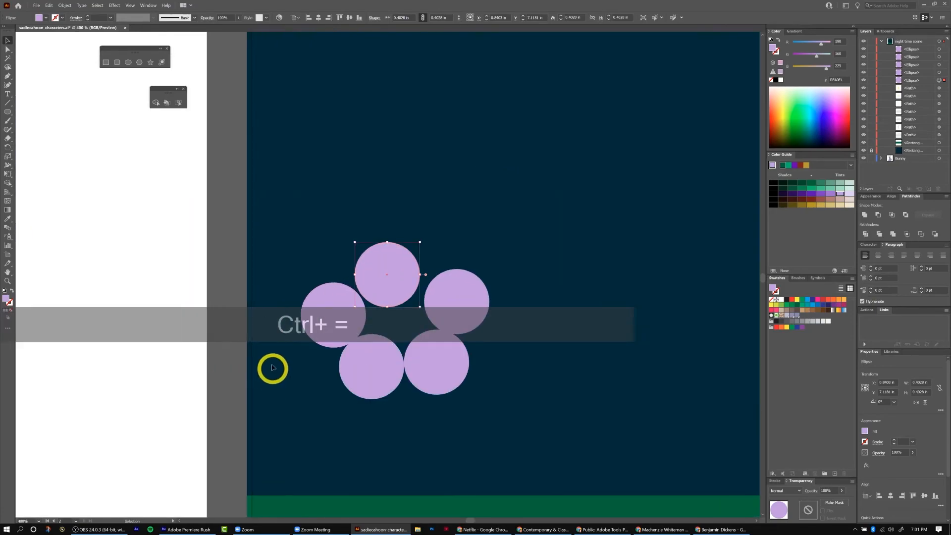
{"action": "left_click", "coordinate": [457, 306]}
{"action": "left_click_drag", "start_coordinate": [459, 305], "coordinate": [447, 307]}
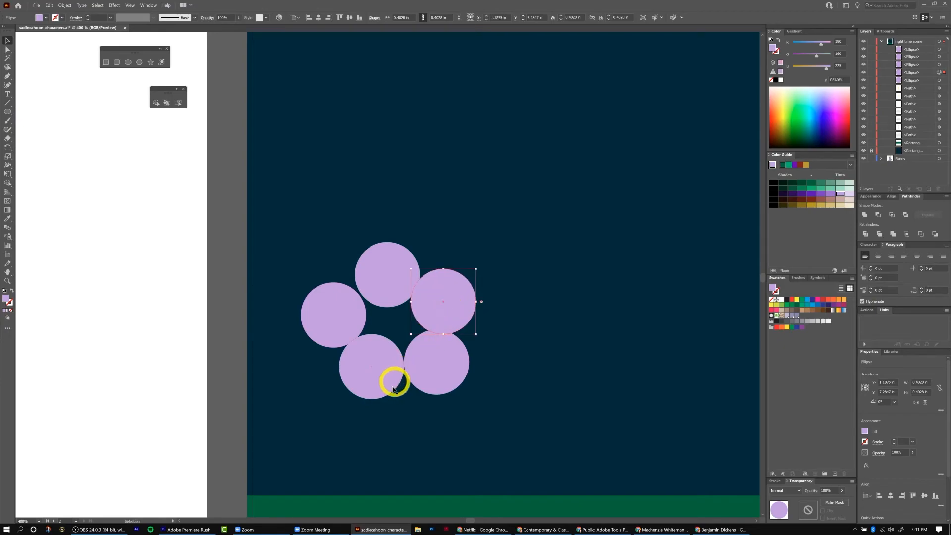
{"action": "left_click_drag", "start_coordinate": [418, 372], "coordinate": [416, 377]}
{"action": "left_click_drag", "start_coordinate": [335, 325], "coordinate": [339, 324]}
Select all five petal circles and merge them into a single flower shape with the Shape Builder.
{"action": "left_click_drag", "start_coordinate": [254, 218], "coordinate": [490, 421]}
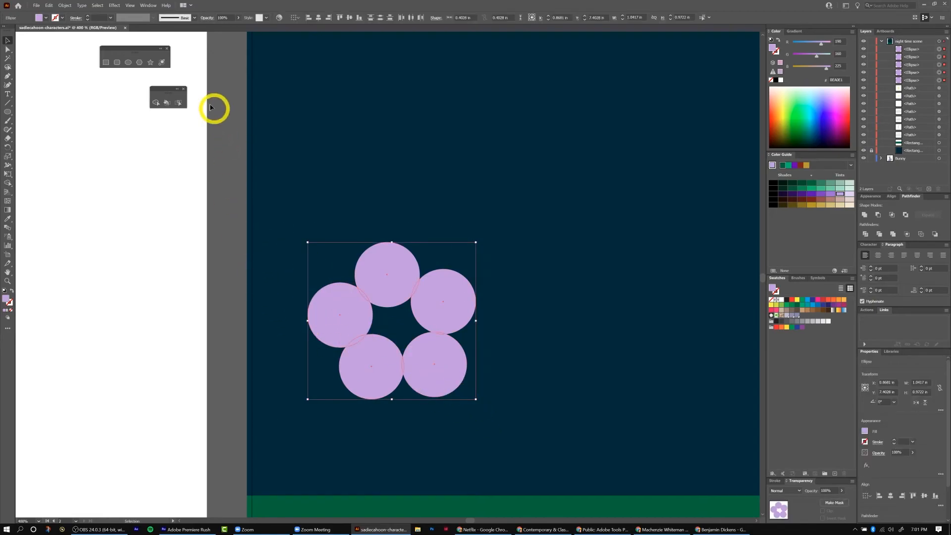
{"action": "left_click", "coordinate": [157, 102]}
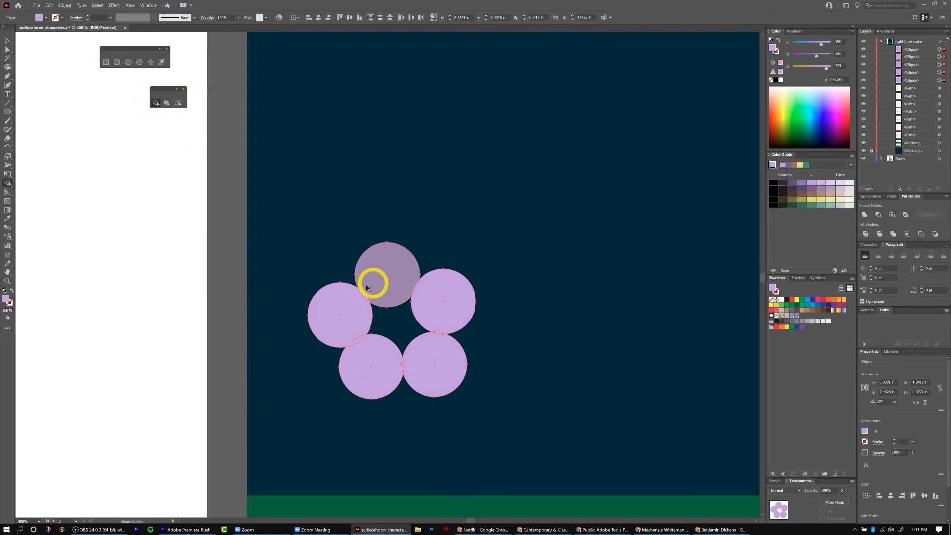
{"action": "mouse_move", "coordinate": [391, 279]}
{"action": "left_mouse_down"}
{"action": "mouse_move", "coordinate": [350, 307]}
{"action": "mouse_move", "coordinate": [362, 354]}
{"action": "mouse_move", "coordinate": [375, 362]}
{"action": "mouse_move", "coordinate": [414, 363]}
{"action": "mouse_move", "coordinate": [438, 329]}
{"action": "mouse_move", "coordinate": [435, 301]}
{"action": "mouse_move", "coordinate": [395, 272]}
{"action": "left_mouse_up"}
Draw an ellipse about 0.46 by 0.42 in at the flower's centre and fill it a lighter lavender tint.
{"action": "left_click", "coordinate": [128, 62]}
{"action": "left_click_drag", "start_coordinate": [361, 295], "coordinate": [433, 362]}
{"action": "left_click", "coordinate": [7, 41]}
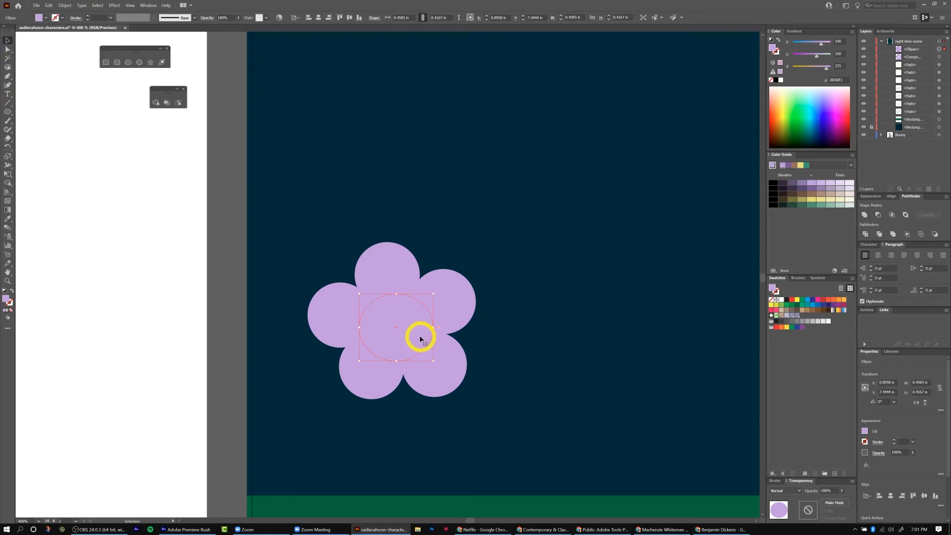
{"action": "left_click", "coordinate": [842, 190]}
{"action": "left_click", "coordinate": [832, 183]}
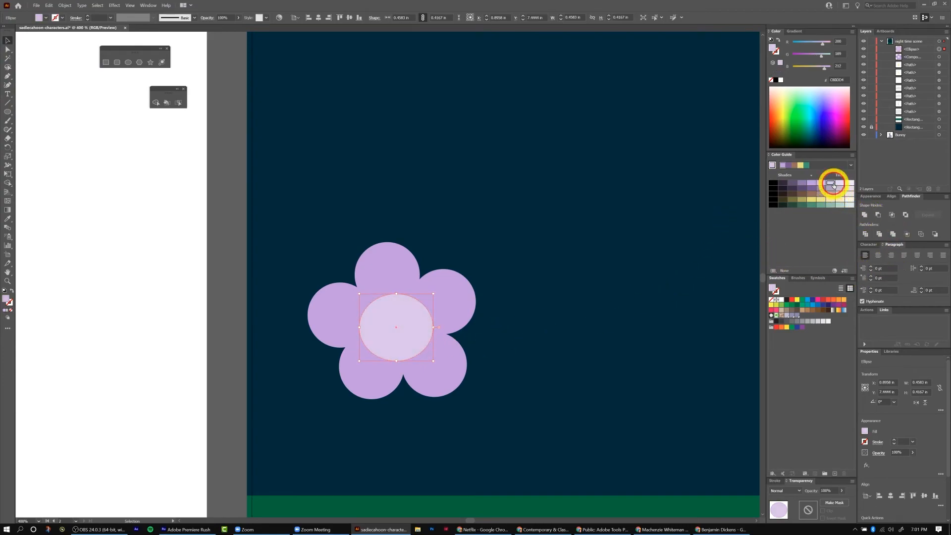
{"action": "left_click", "coordinate": [820, 185]}
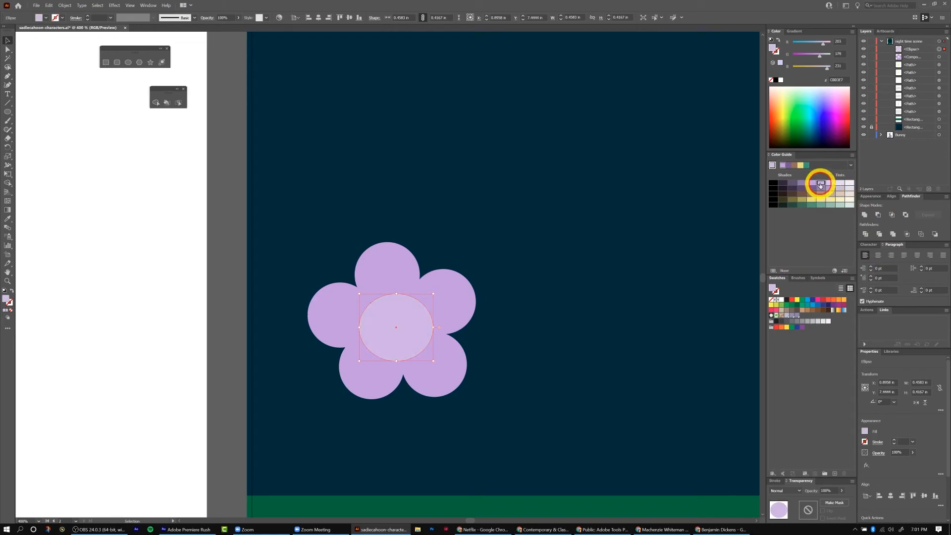
Draw a thin green ellipse about 0.03 in wide and 0.81 in tall from under the flower to the ground as a stem.
{"action": "left_click", "coordinate": [573, 344]}
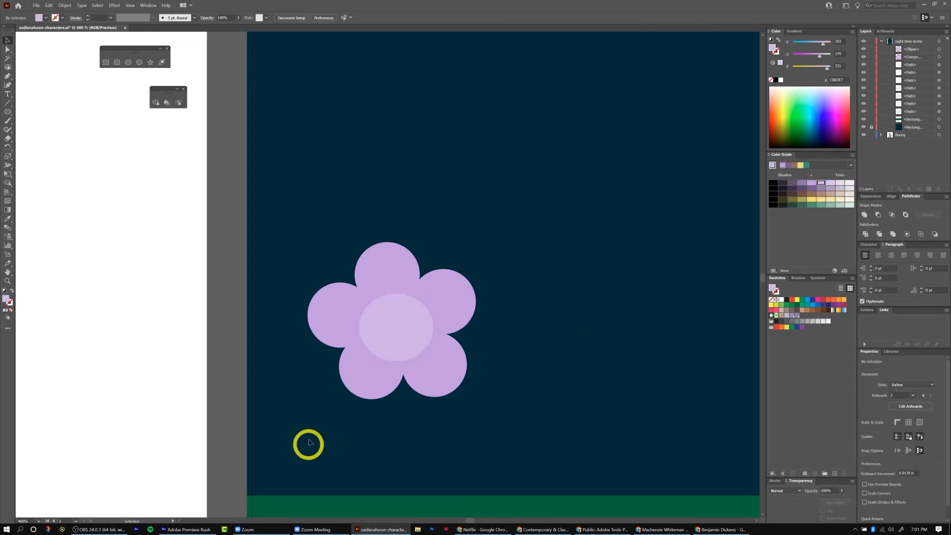
{"action": "left_click", "coordinate": [410, 315]}
{"action": "scroll", "coordinate": [410, 315], "scroll_direction": "down", "scroll_amount": 3}
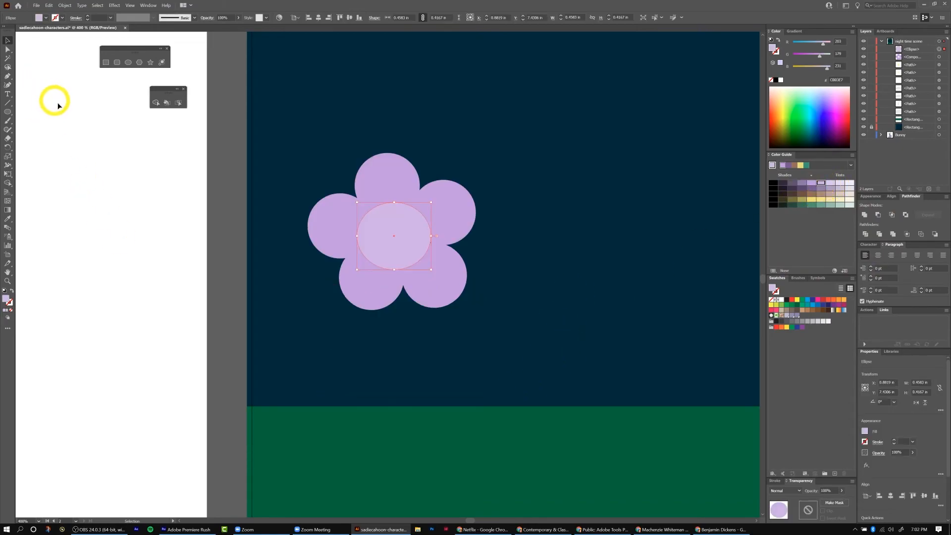
{"action": "left_click", "coordinate": [106, 62]}
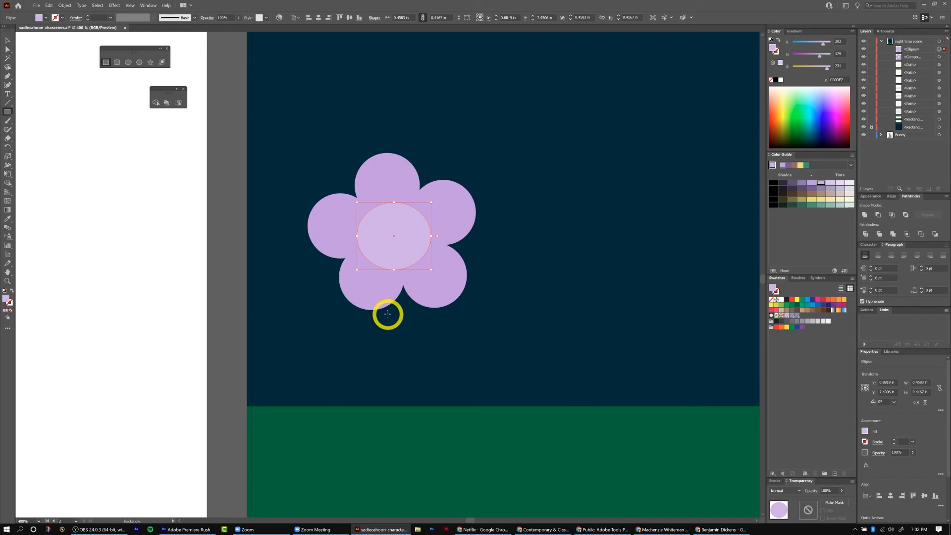
{"action": "left_click", "coordinate": [117, 63]}
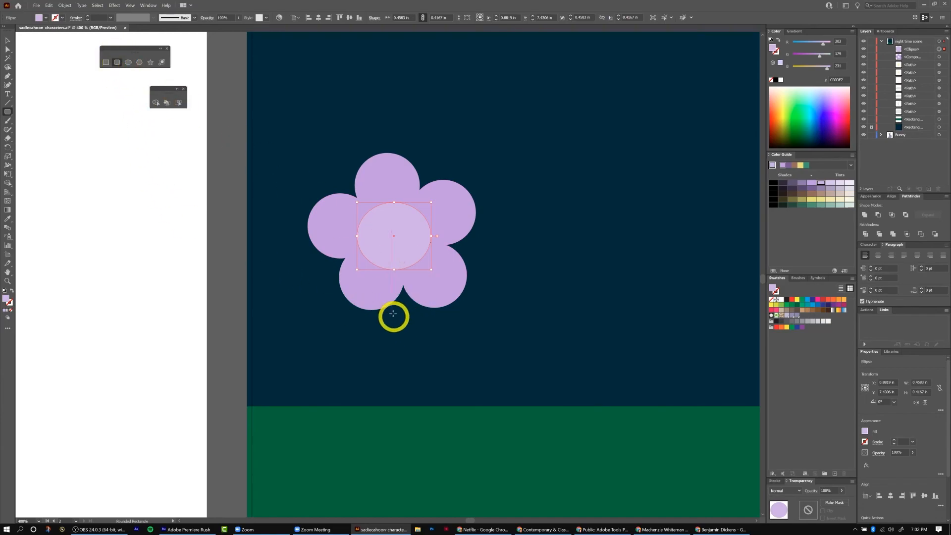
{"action": "left_click", "coordinate": [106, 64]}
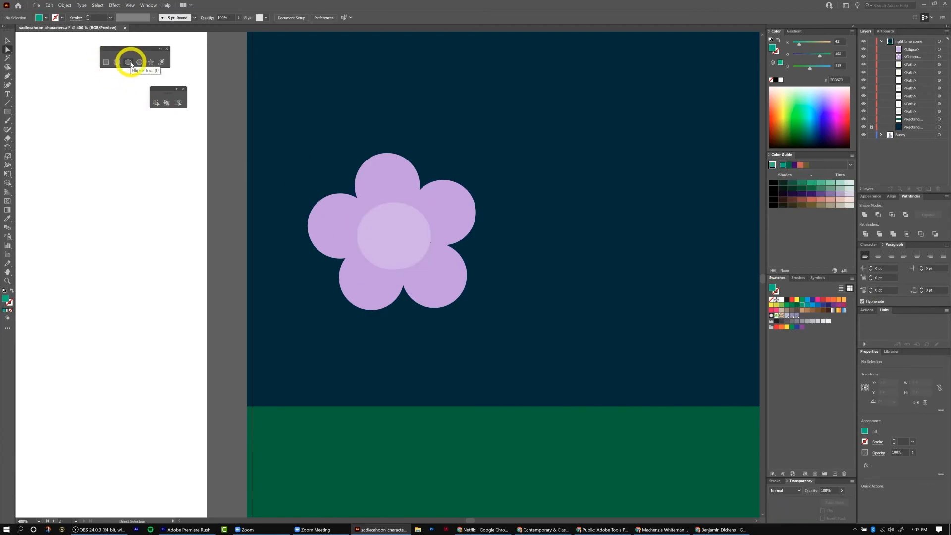
{"action": "left_click", "coordinate": [129, 64]}
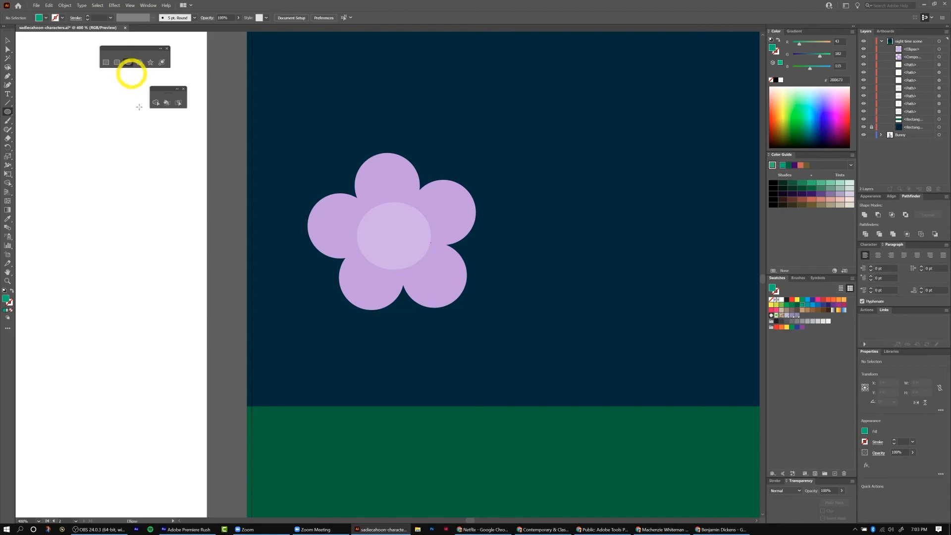
{"action": "left_click_drag", "start_coordinate": [389, 294], "coordinate": [386, 424]}
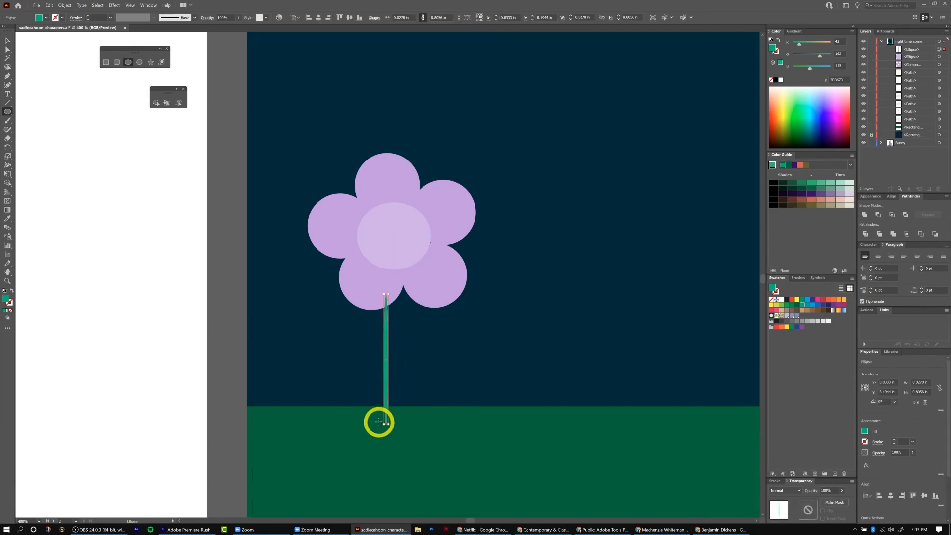
Bend the stem by moving its top anchor up and to the right toward the flower.
{"action": "key", "text": "a"}
{"action": "left_click", "coordinate": [387, 294]}
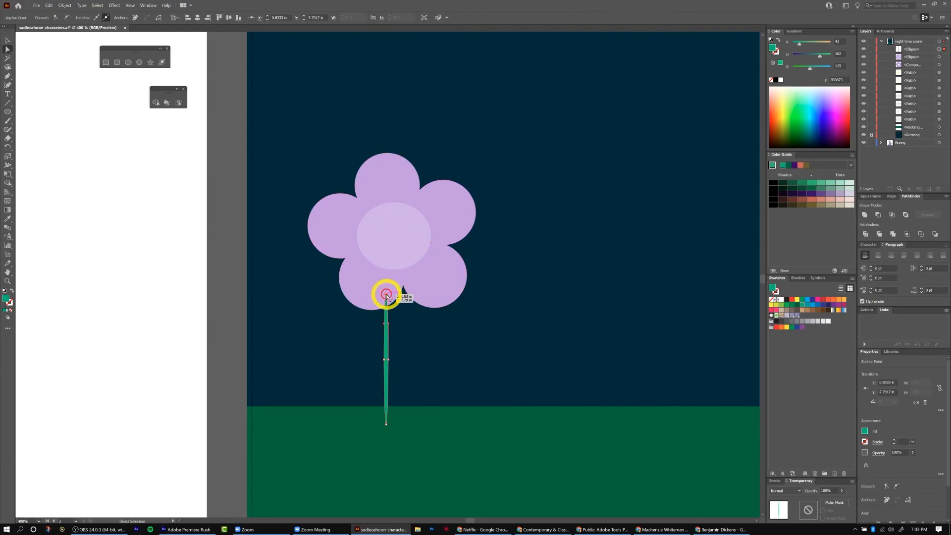
{"action": "left_click_drag", "start_coordinate": [386, 296], "coordinate": [419, 282]}
{"action": "key", "text": "v"}
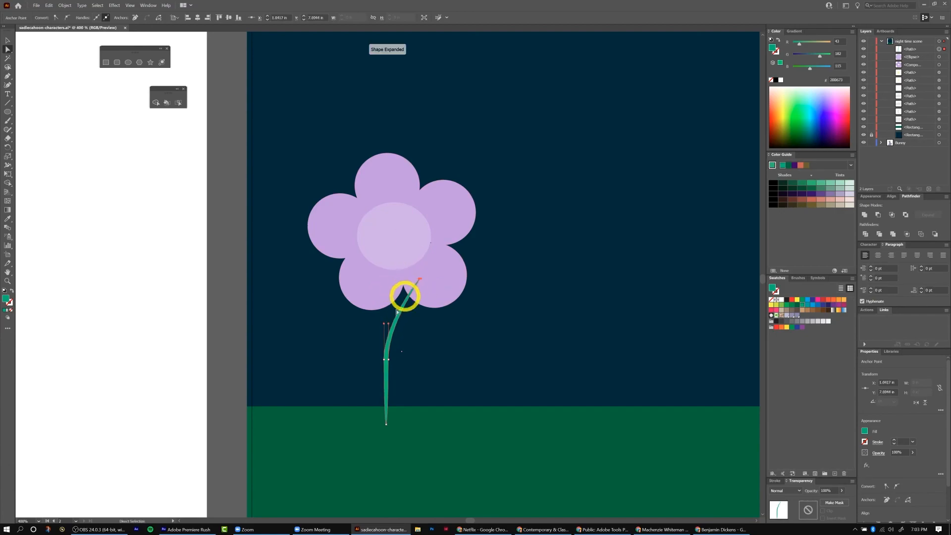
Move the stem left under the flower and place it behind the flower in the layer stack.
{"action": "left_click", "coordinate": [478, 349]}
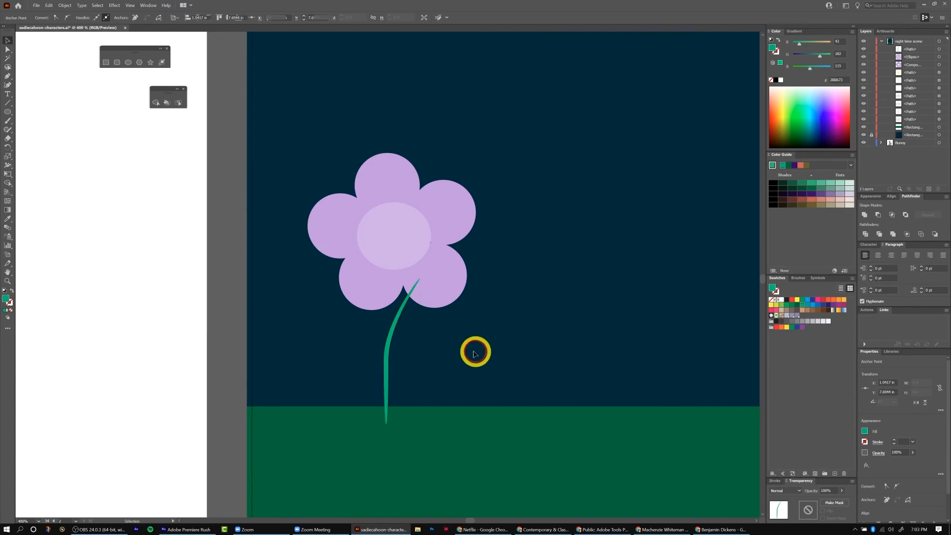
{"action": "left_click_drag", "start_coordinate": [387, 356], "coordinate": [326, 363]}
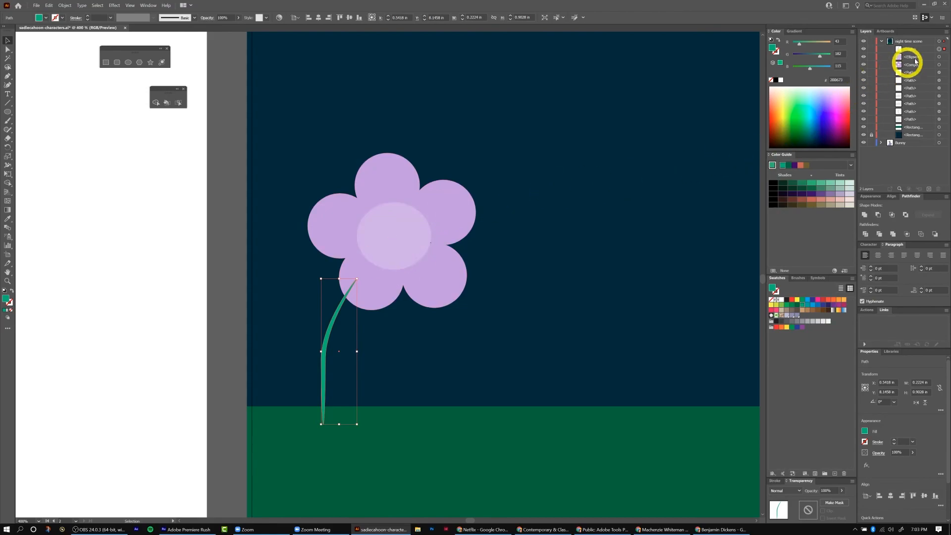
{"action": "left_click_drag", "start_coordinate": [916, 51], "coordinate": [906, 74]}
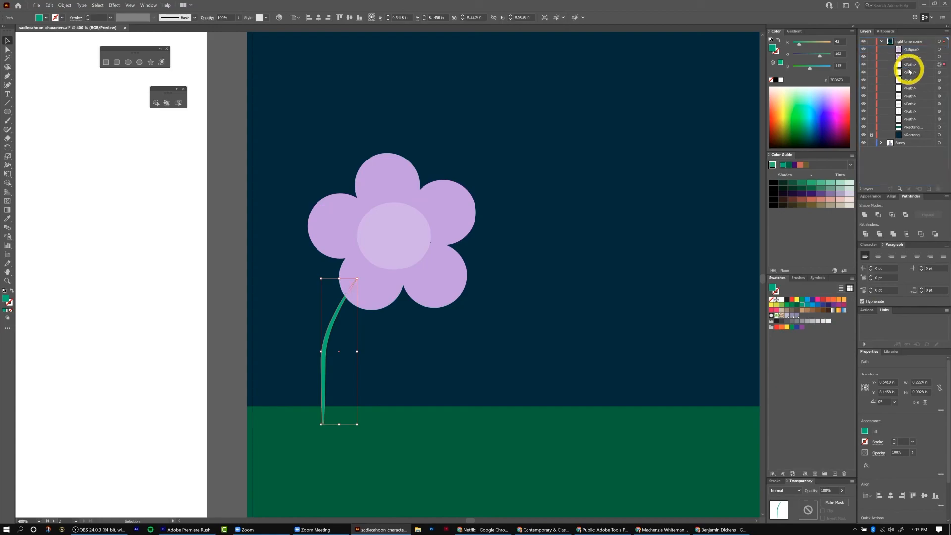
{"action": "left_click", "coordinate": [223, 373]}
{"action": "key", "text": "ctrl+1"}
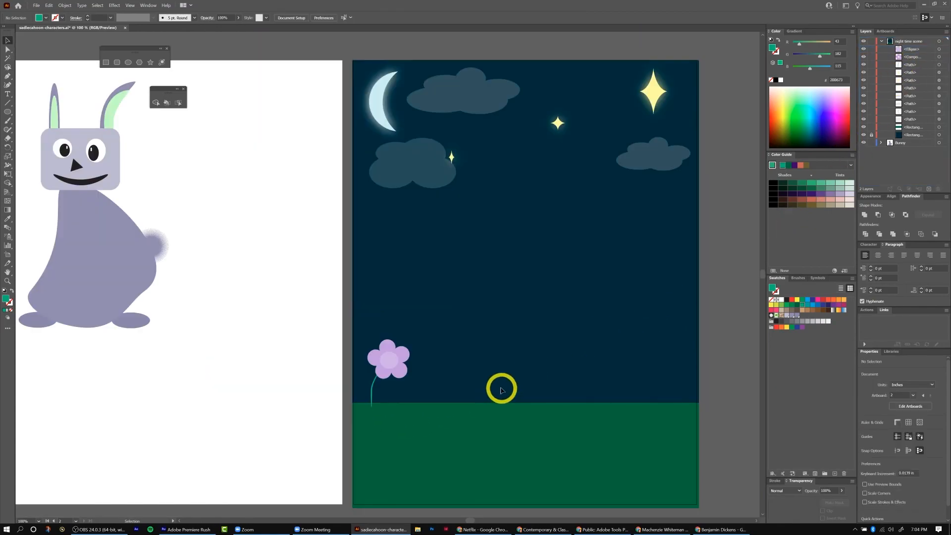